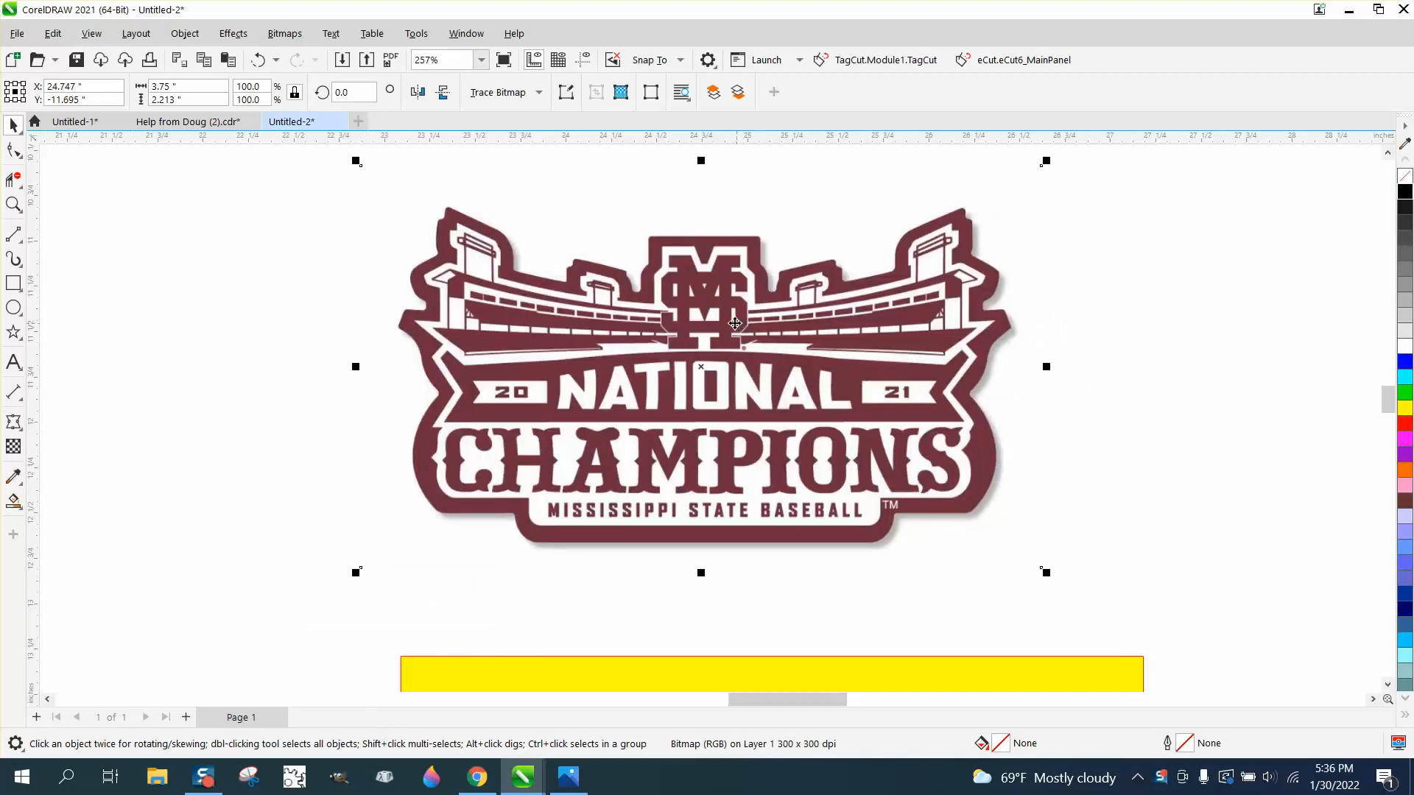
Check the logo bitmap's image size and resolution in the Resample settings without changing them
{"action": "scroll", "coordinate": [729, 327], "scroll_direction": "down", "scroll_amount": 2}
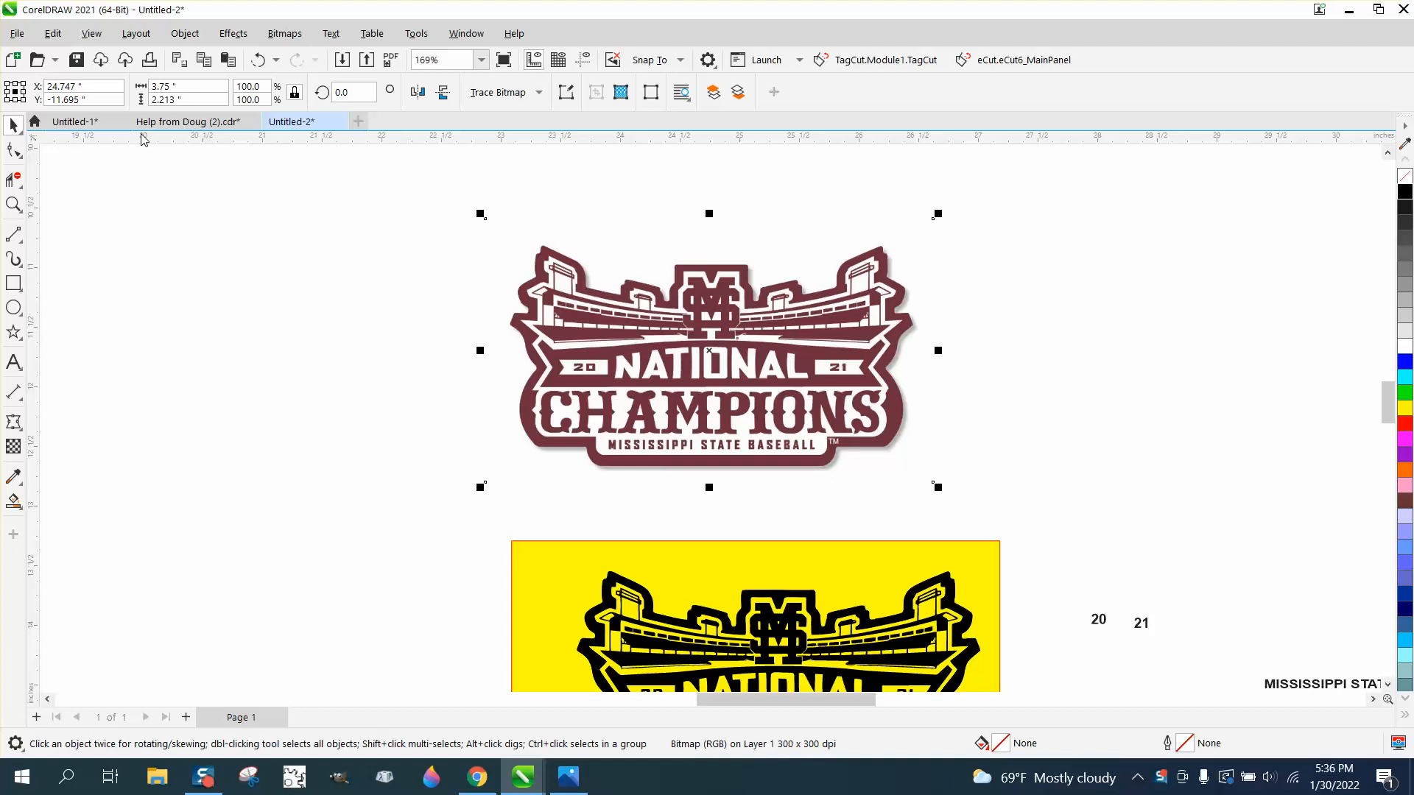
{"action": "left_click", "coordinate": [295, 40]}
{"action": "left_click", "coordinate": [318, 212]}
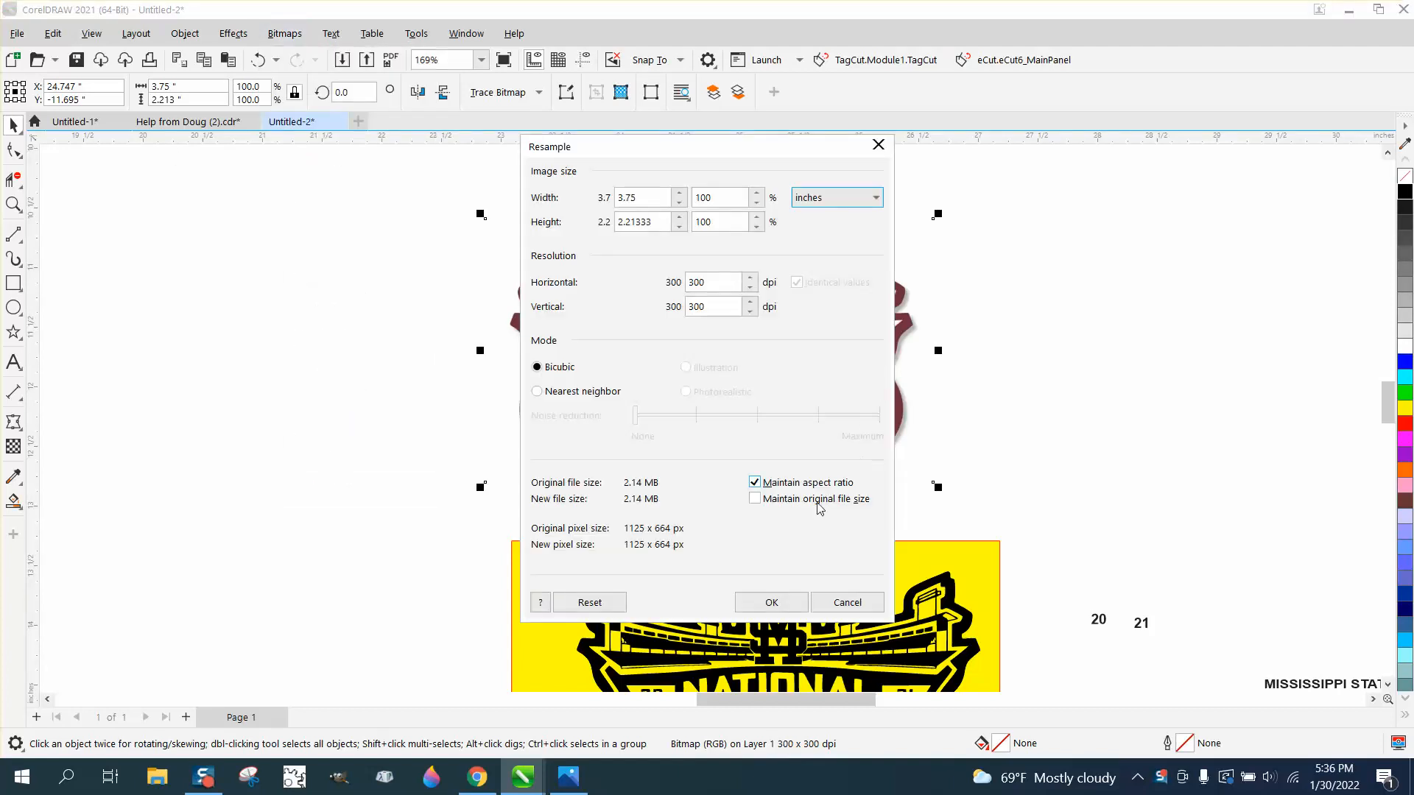
{"action": "left_click", "coordinate": [845, 604]}
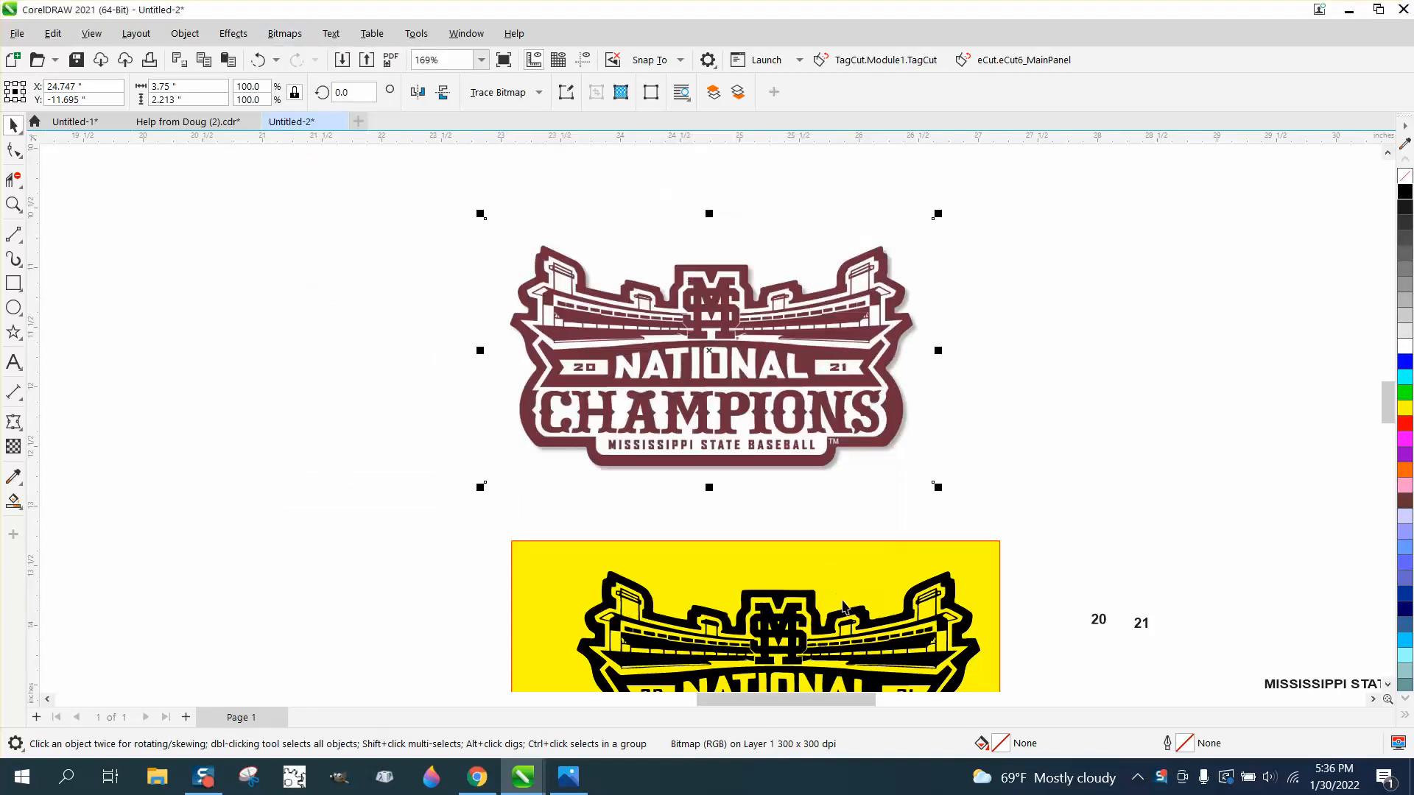
Outline-trace the logo bitmap with the Clipart image type and move the traced group to the right of the original
{"action": "left_click", "coordinate": [536, 94]}
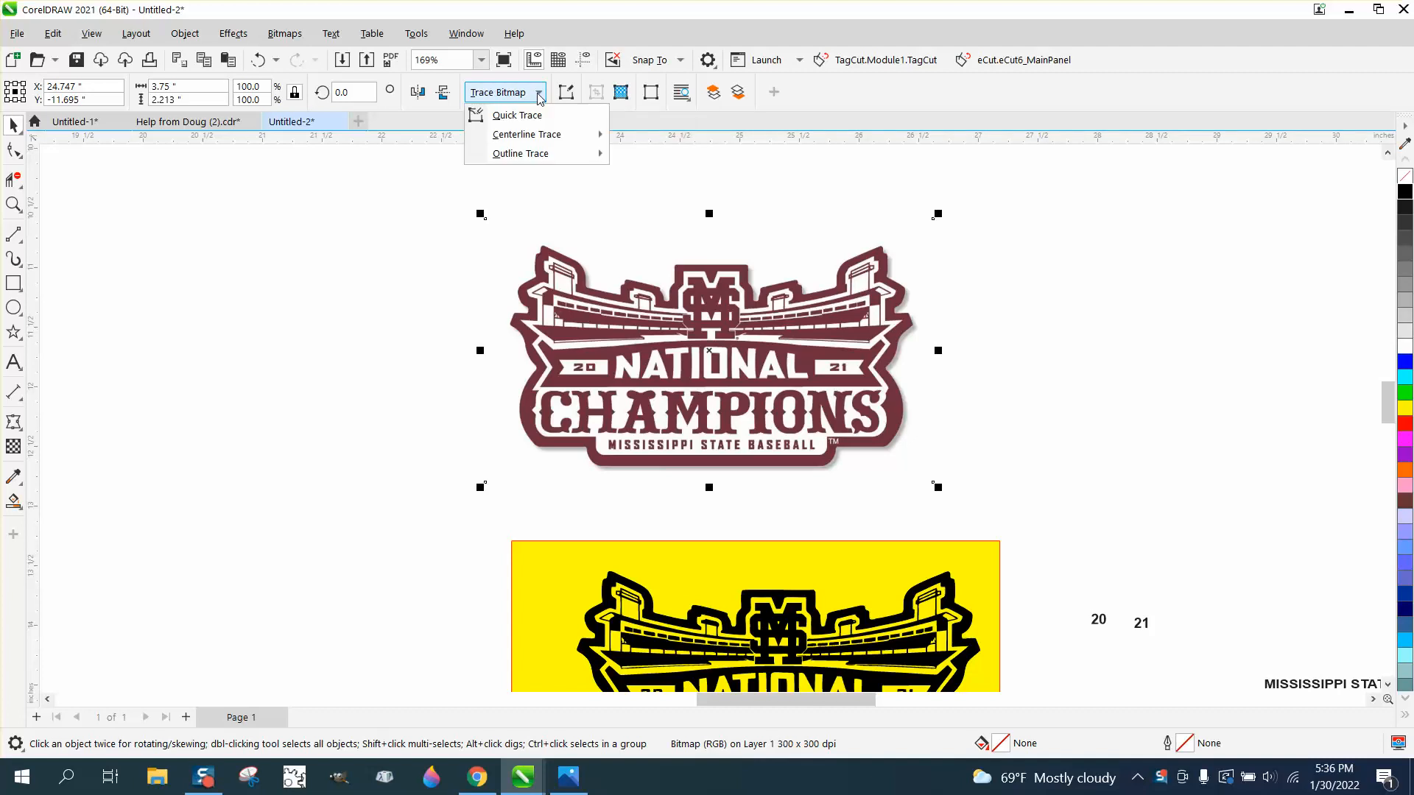
{"action": "mouse_move", "coordinate": [582, 154]}
{"action": "left_click", "coordinate": [657, 214]}
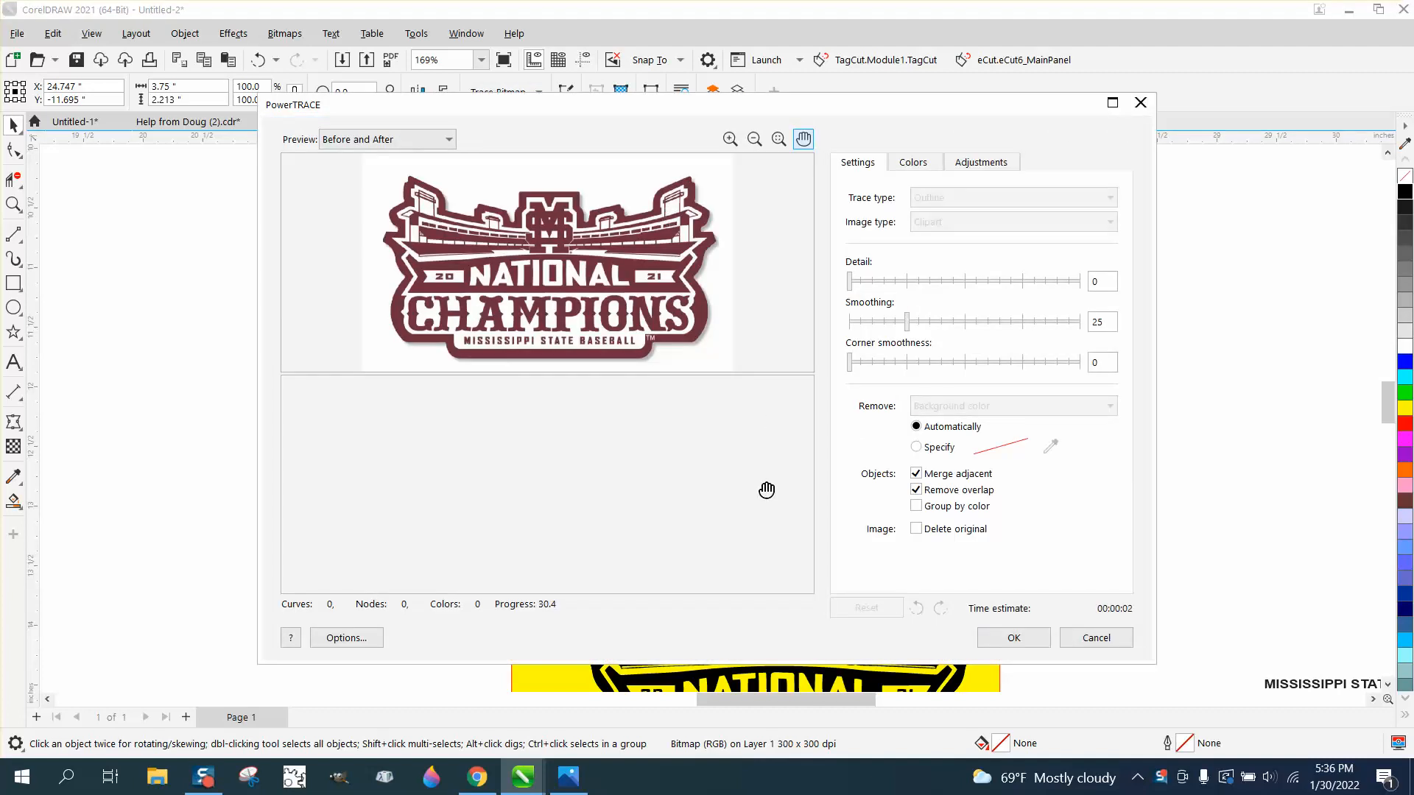
{"action": "left_click", "coordinate": [1013, 637]}
{"action": "scroll", "coordinate": [727, 439], "scroll_direction": "down", "scroll_amount": 2}
{"action": "left_click_drag", "start_coordinate": [703, 442], "coordinate": [963, 458]}
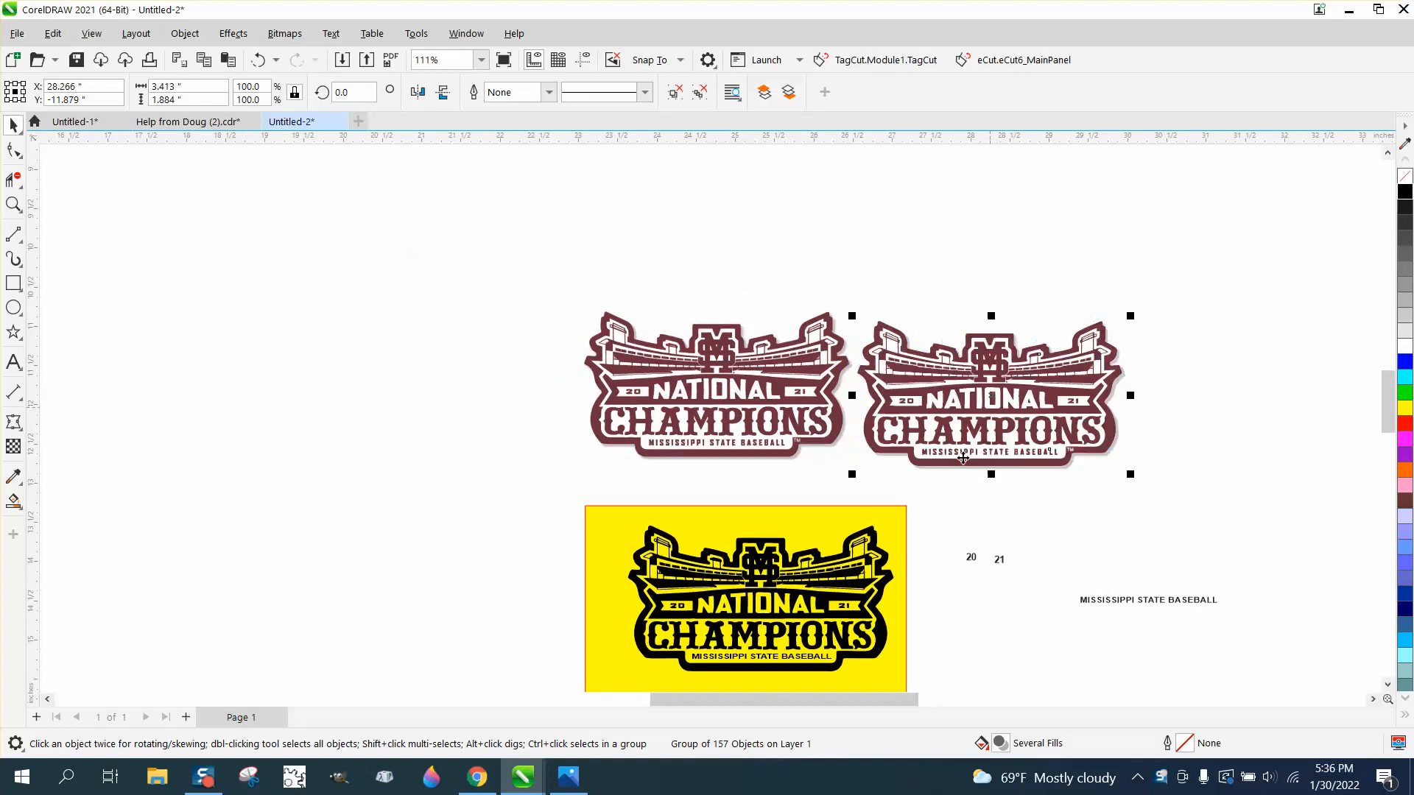
Examine the traced logo's lettering and fine details up close and compare them with the original bitmap
{"action": "left_click", "coordinate": [13, 204]}
{"action": "left_click_drag", "start_coordinate": [897, 373], "coordinate": [1069, 429]}
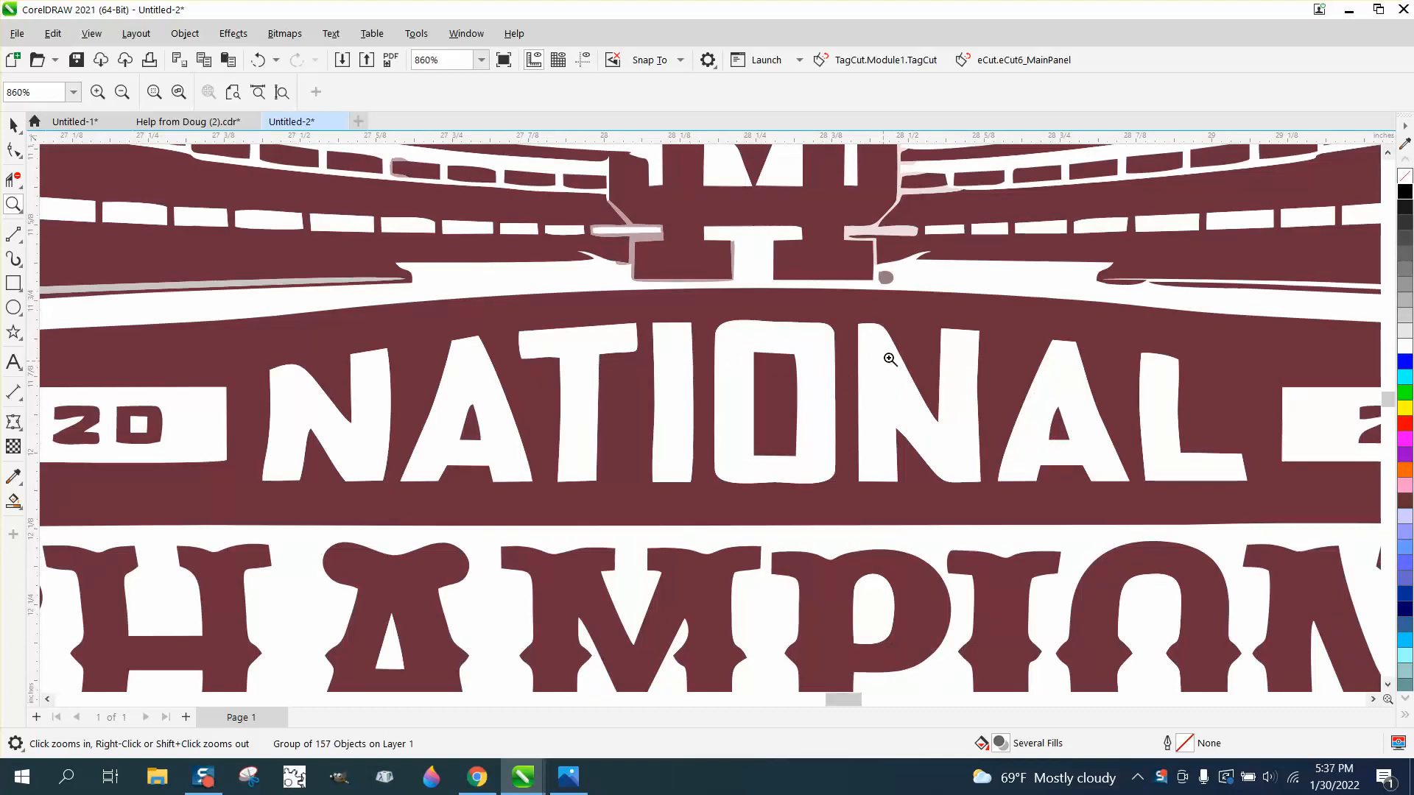
{"action": "right_click", "coordinate": [737, 415]}
{"action": "scroll", "coordinate": [670, 411], "scroll_direction": "down", "scroll_amount": 2}
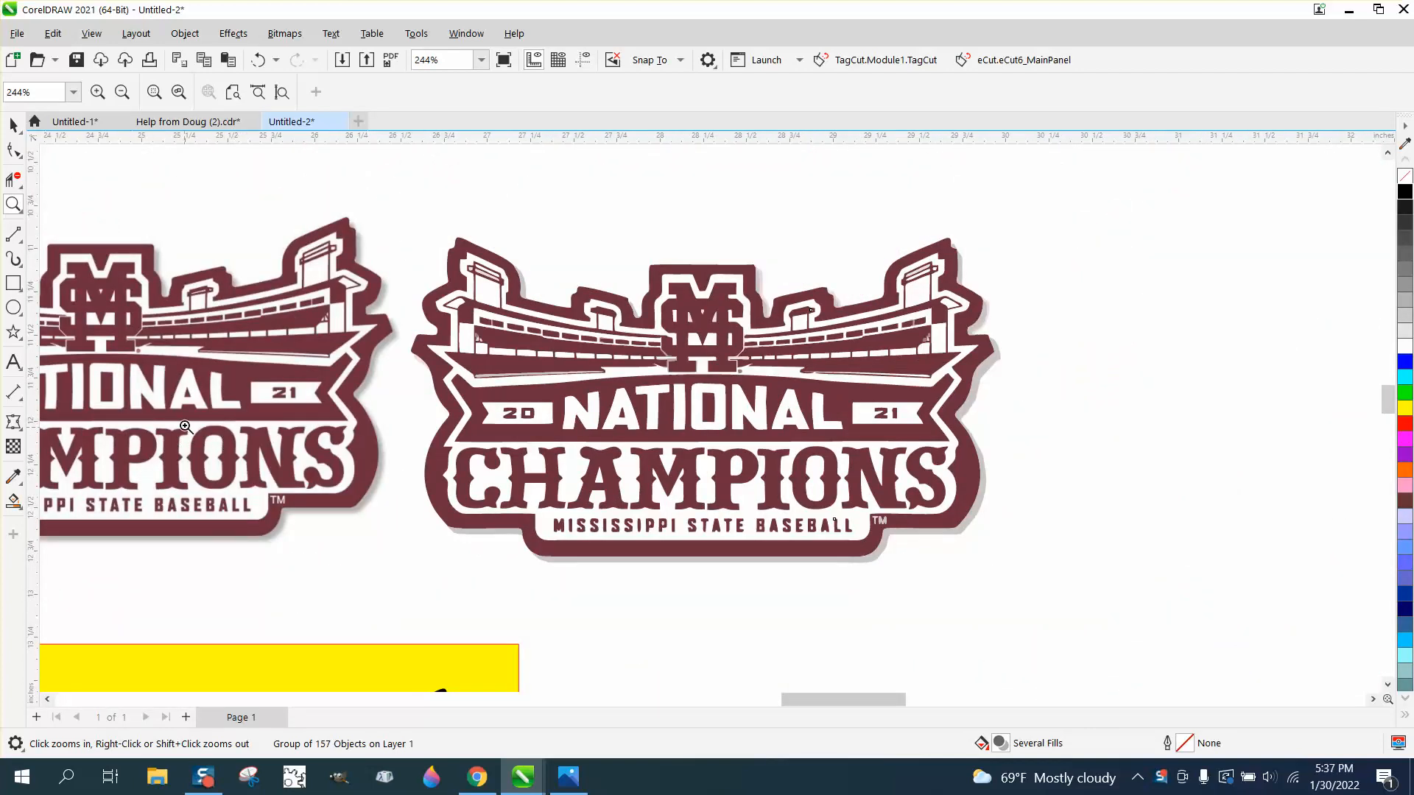
{"action": "left_click_drag", "start_coordinate": [108, 372], "coordinate": [263, 420]}
{"action": "scroll", "coordinate": [324, 402], "scroll_direction": "down", "scroll_amount": 4}
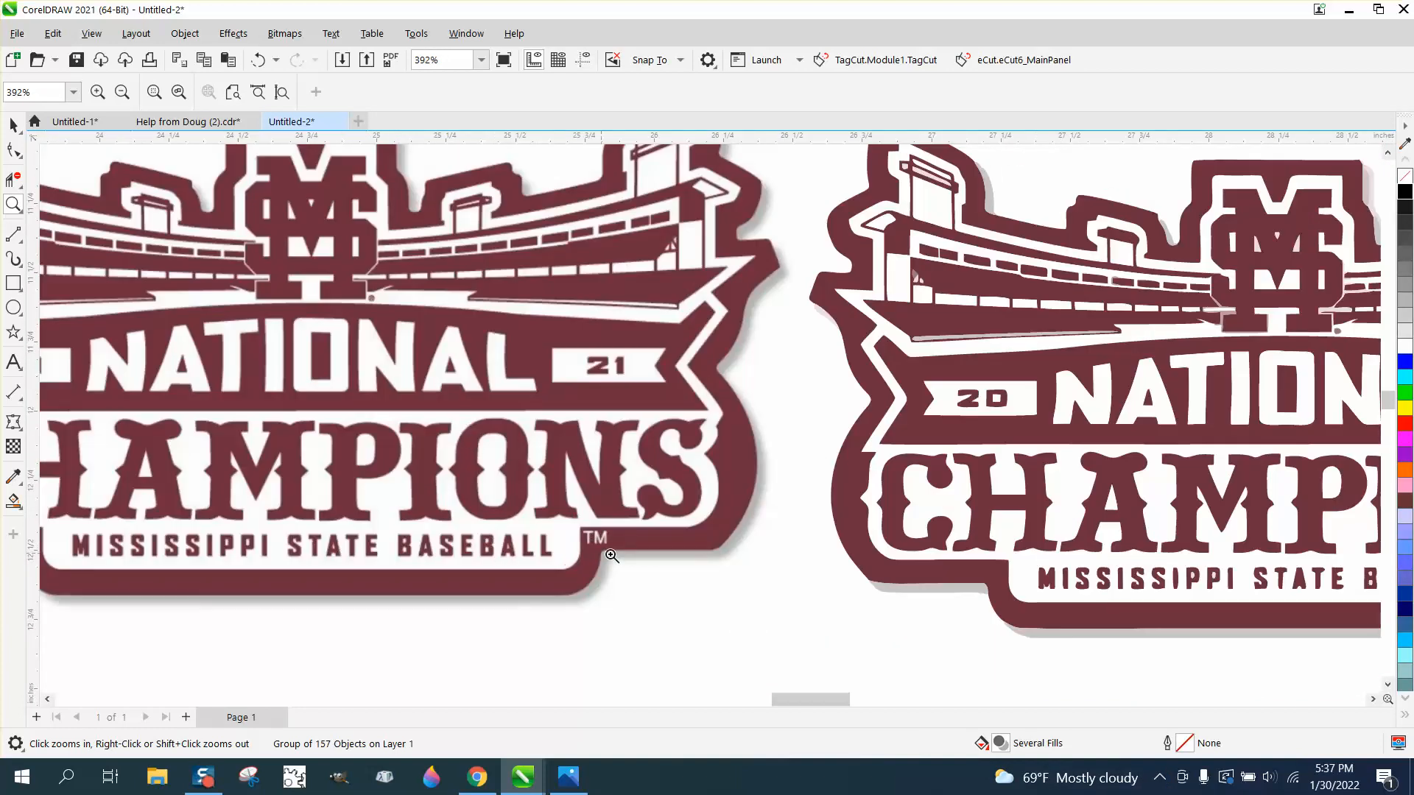
{"action": "scroll", "coordinate": [1053, 584], "scroll_direction": "up", "scroll_amount": 5}
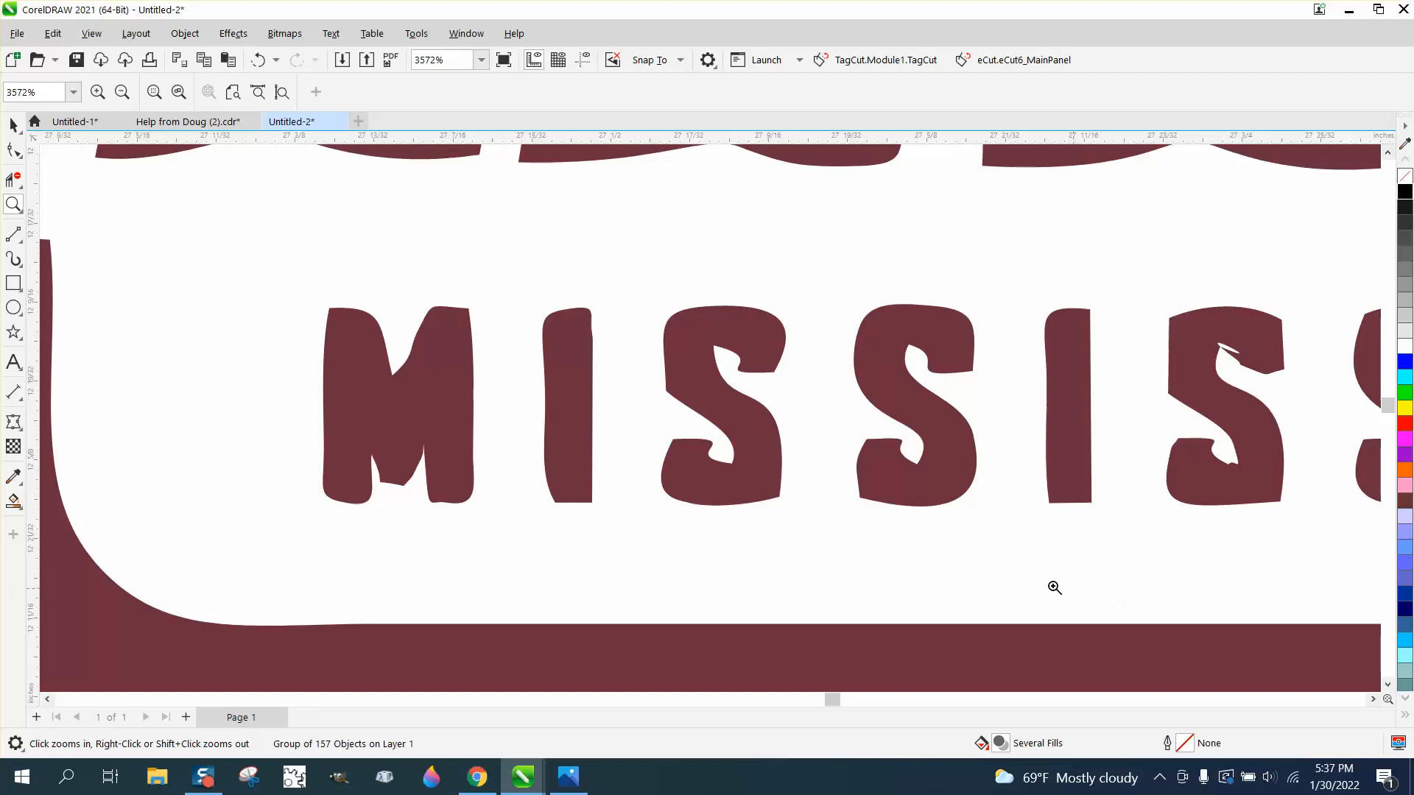
{"action": "scroll", "coordinate": [587, 403], "scroll_direction": "down", "scroll_amount": 4}
{"action": "scroll", "coordinate": [586, 407], "scroll_direction": "down", "scroll_amount": 5}
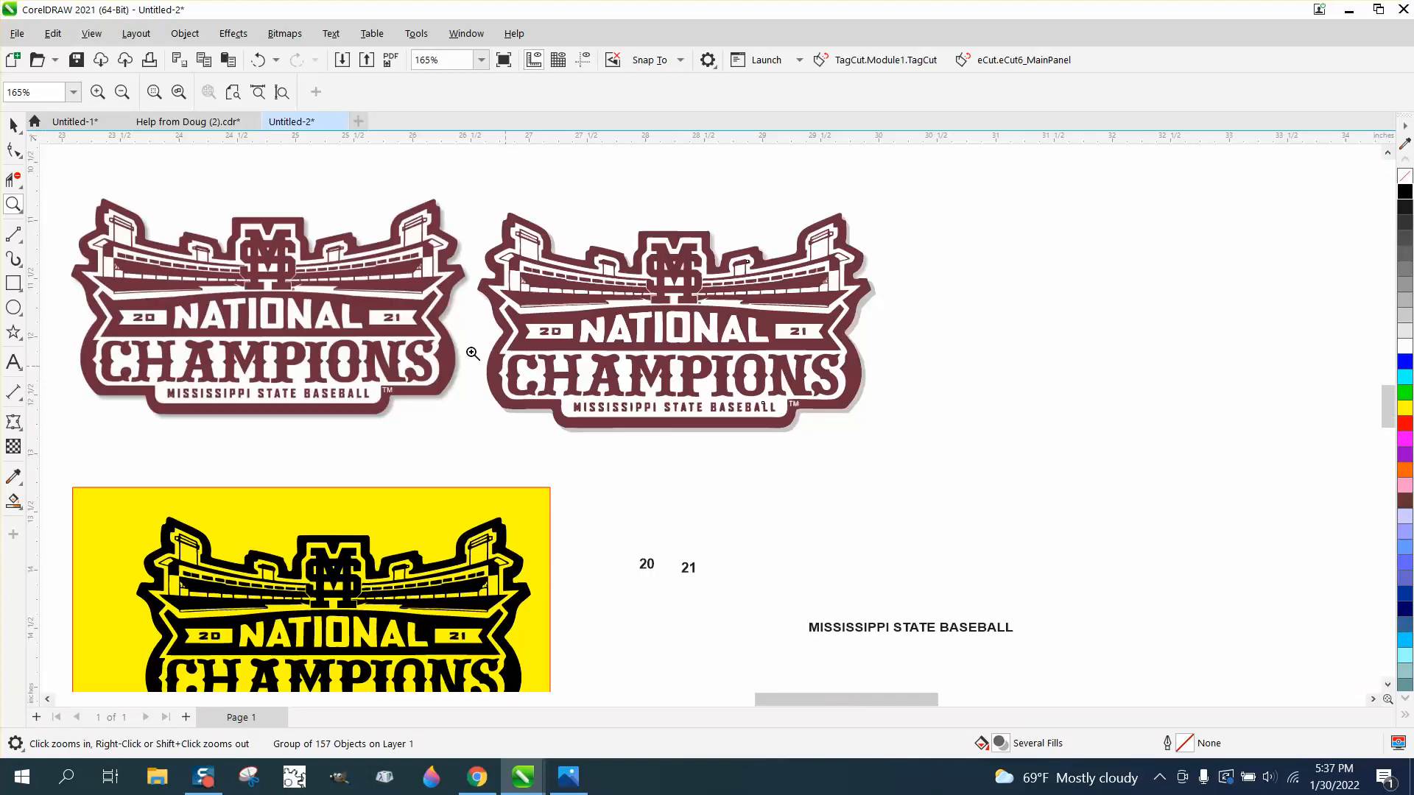
Move the traced logo farther right of the original bitmap and ungroup it
{"action": "left_click", "coordinate": [13, 126]}
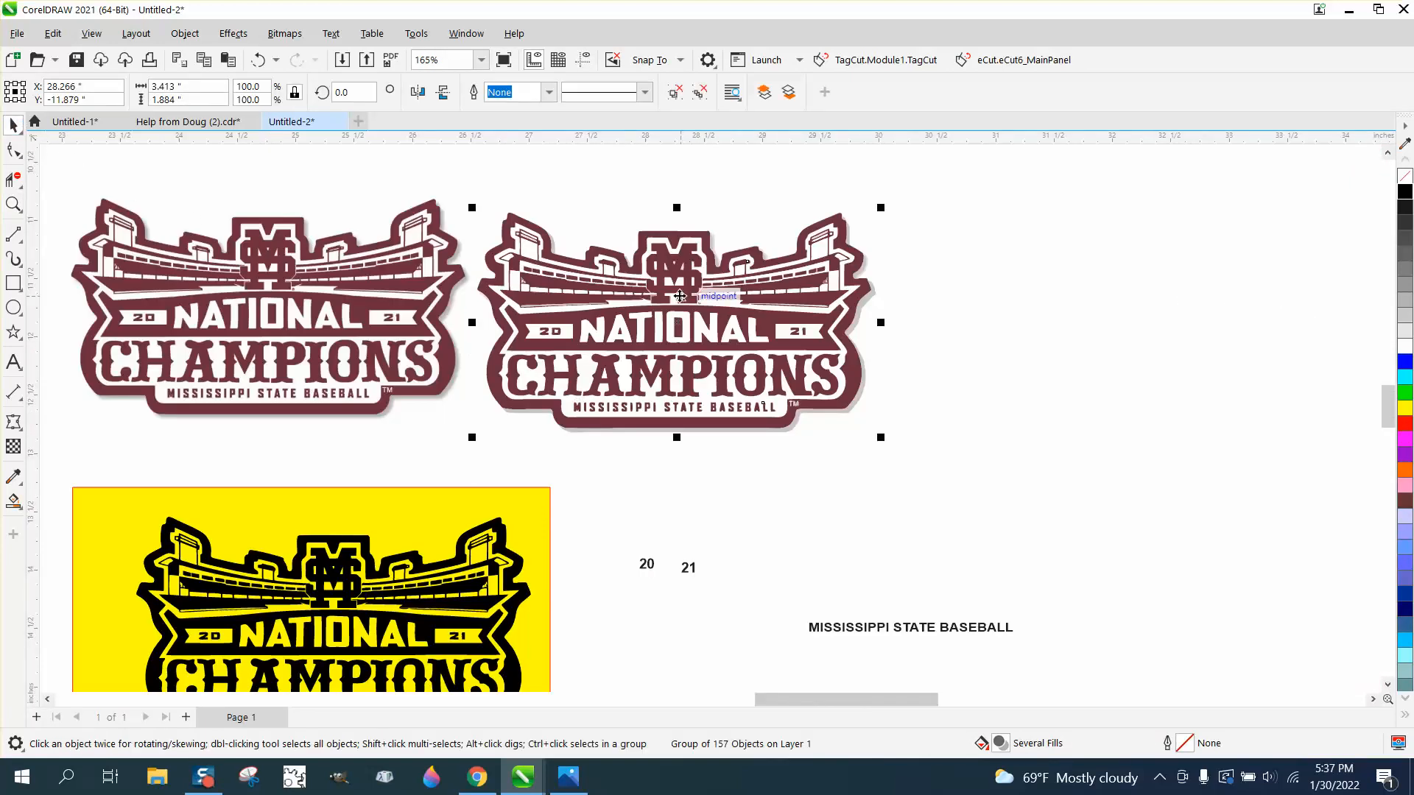
{"action": "left_click_drag", "start_coordinate": [681, 295], "coordinate": [796, 295]}
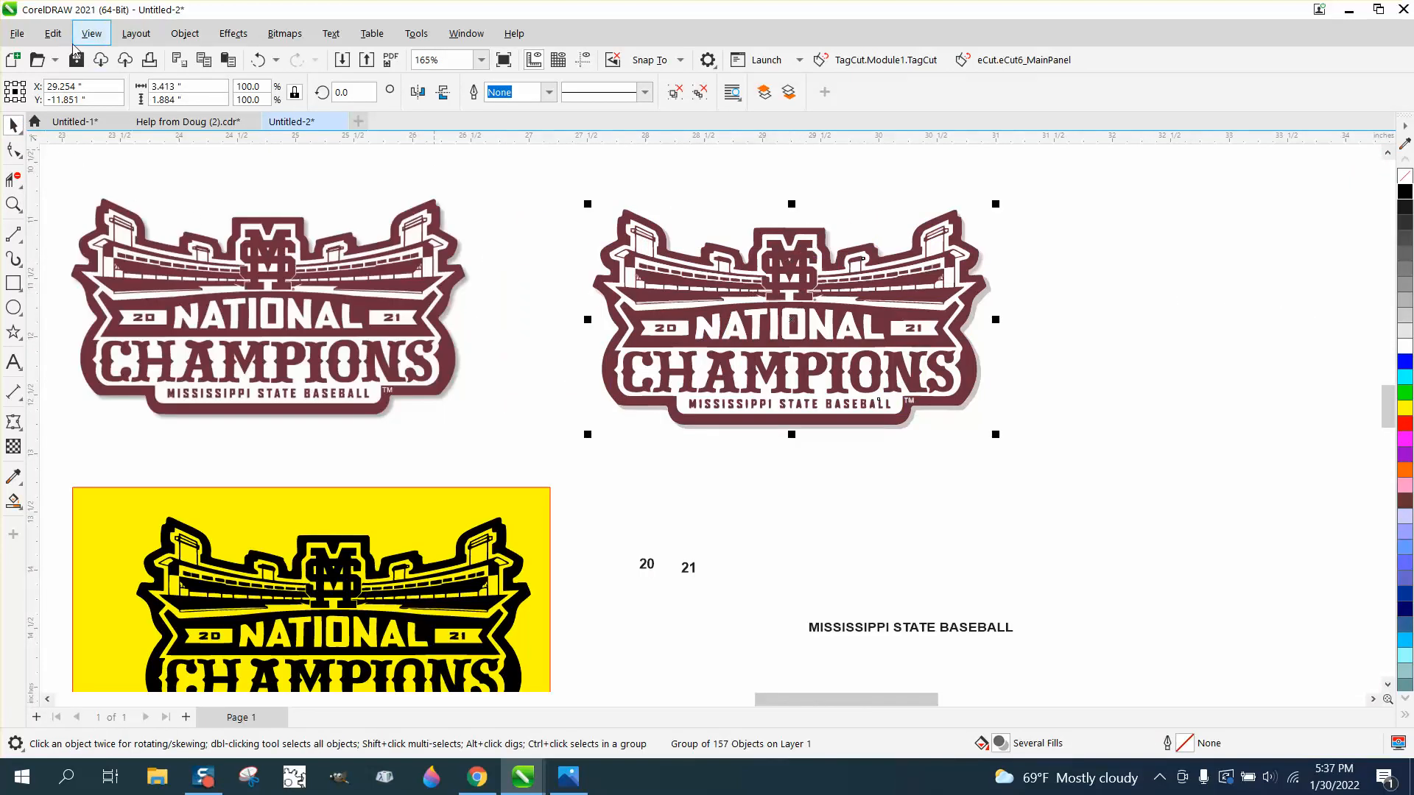
{"action": "left_click", "coordinate": [201, 38]}
{"action": "mouse_move", "coordinate": [434, 401]}
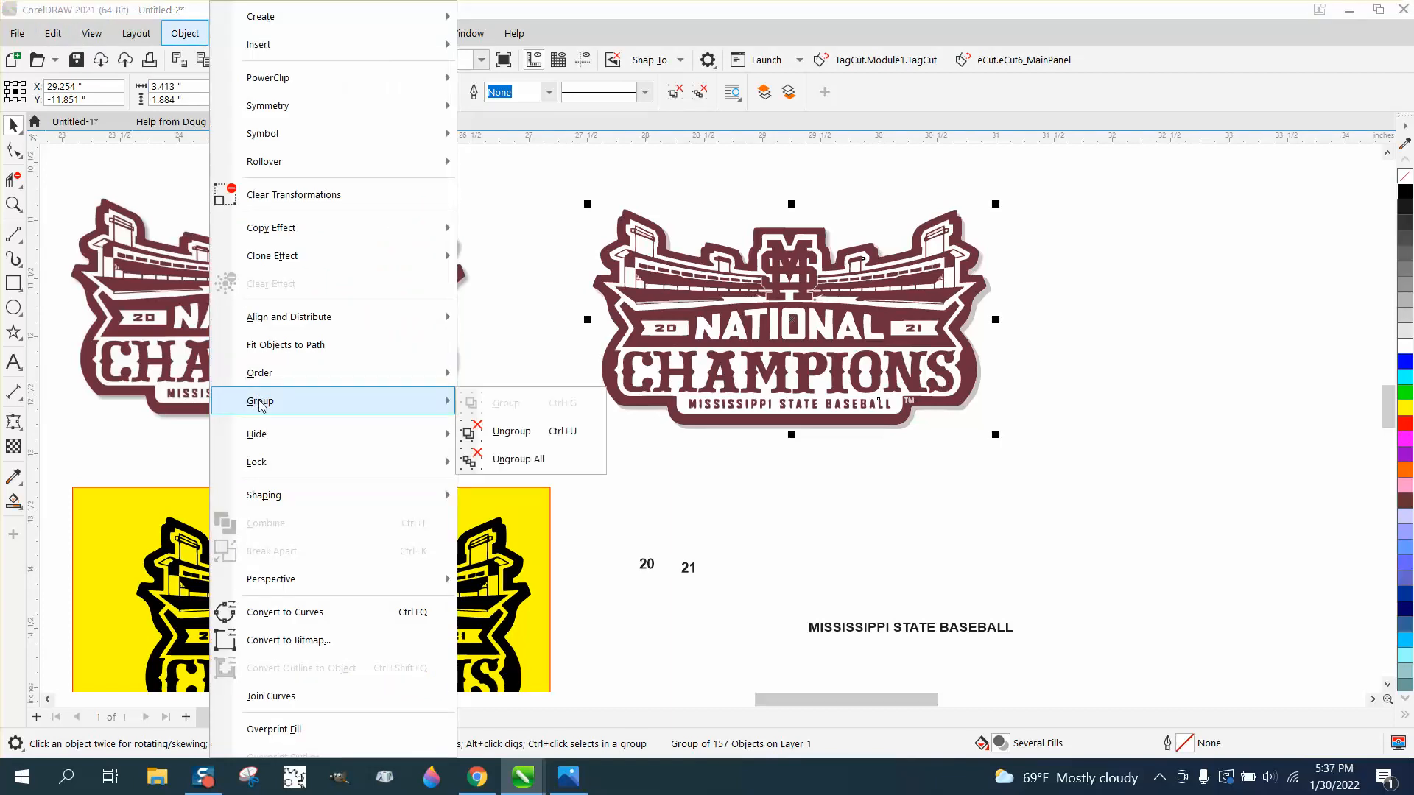
{"action": "left_click", "coordinate": [491, 434]}
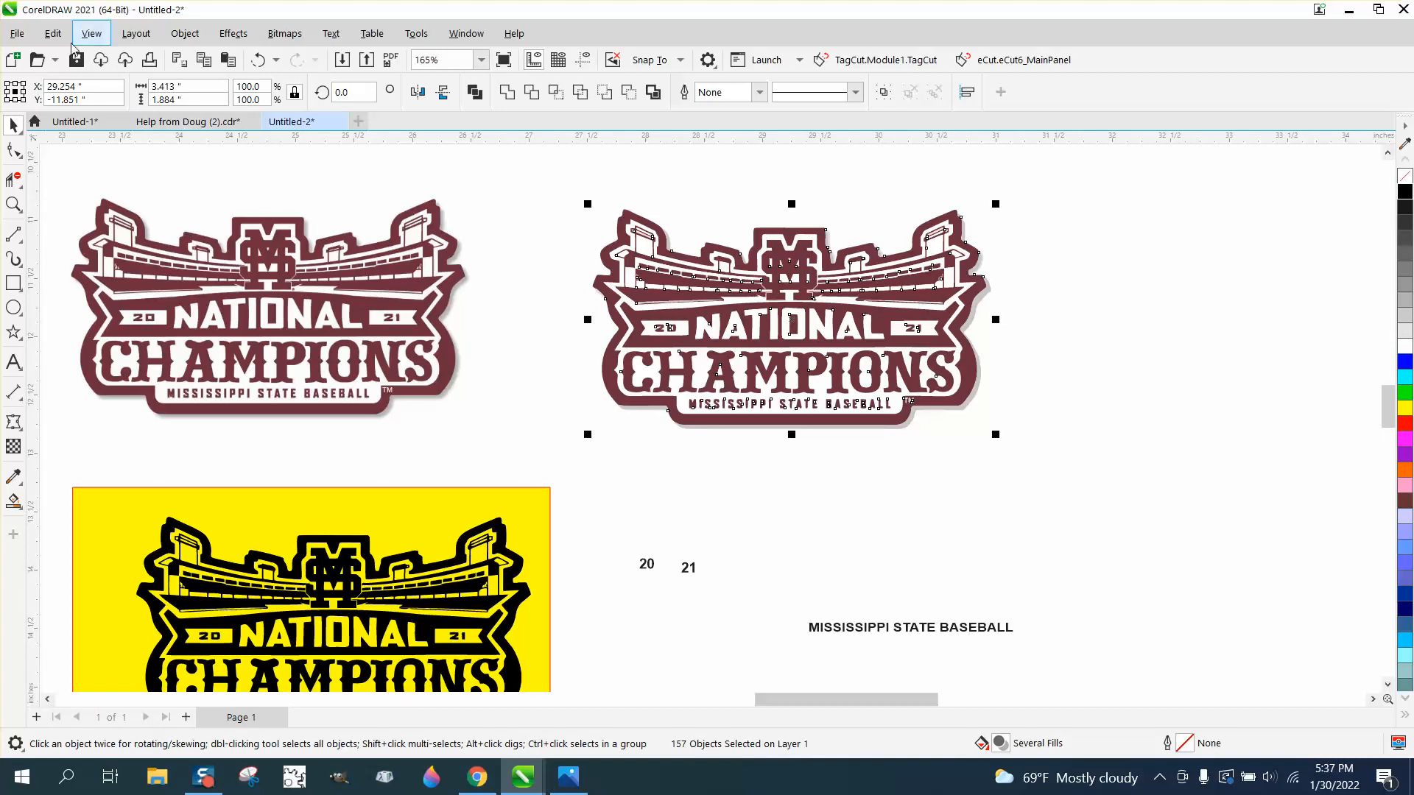
Define a find-objects query for uniform color fills, sampling the maroon fill from the traced logo
{"action": "left_click", "coordinate": [52, 34]}
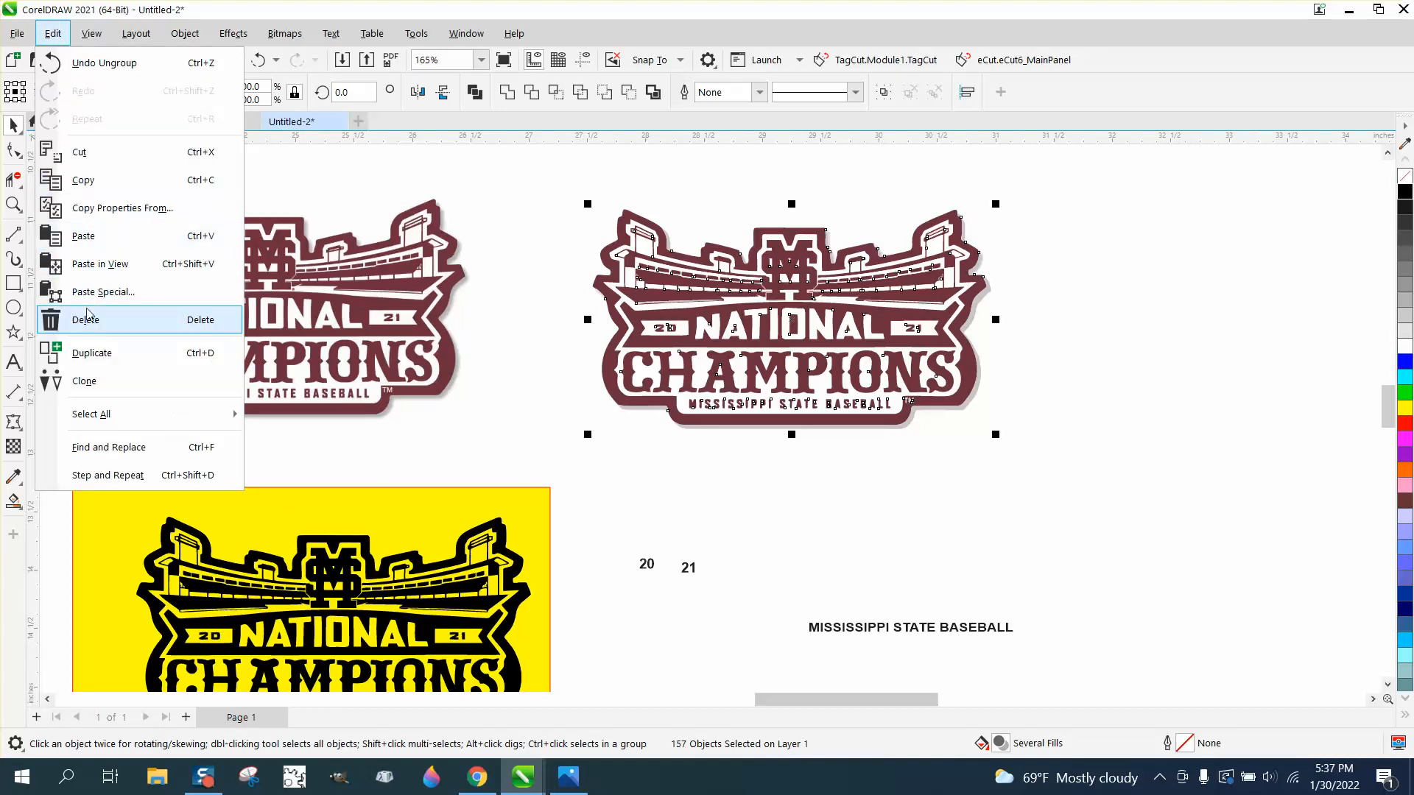
{"action": "left_click", "coordinate": [109, 449]}
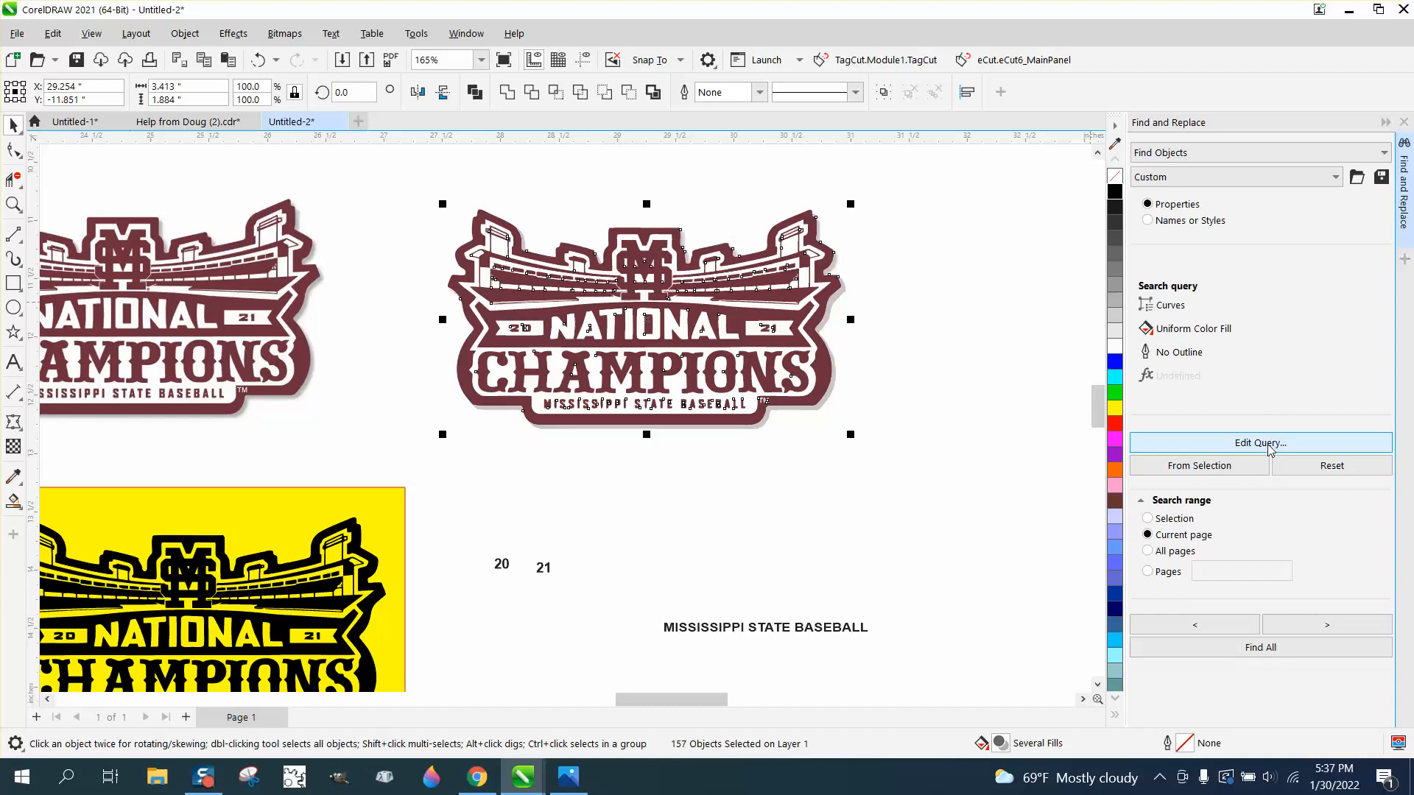
{"action": "left_click", "coordinate": [1269, 444]}
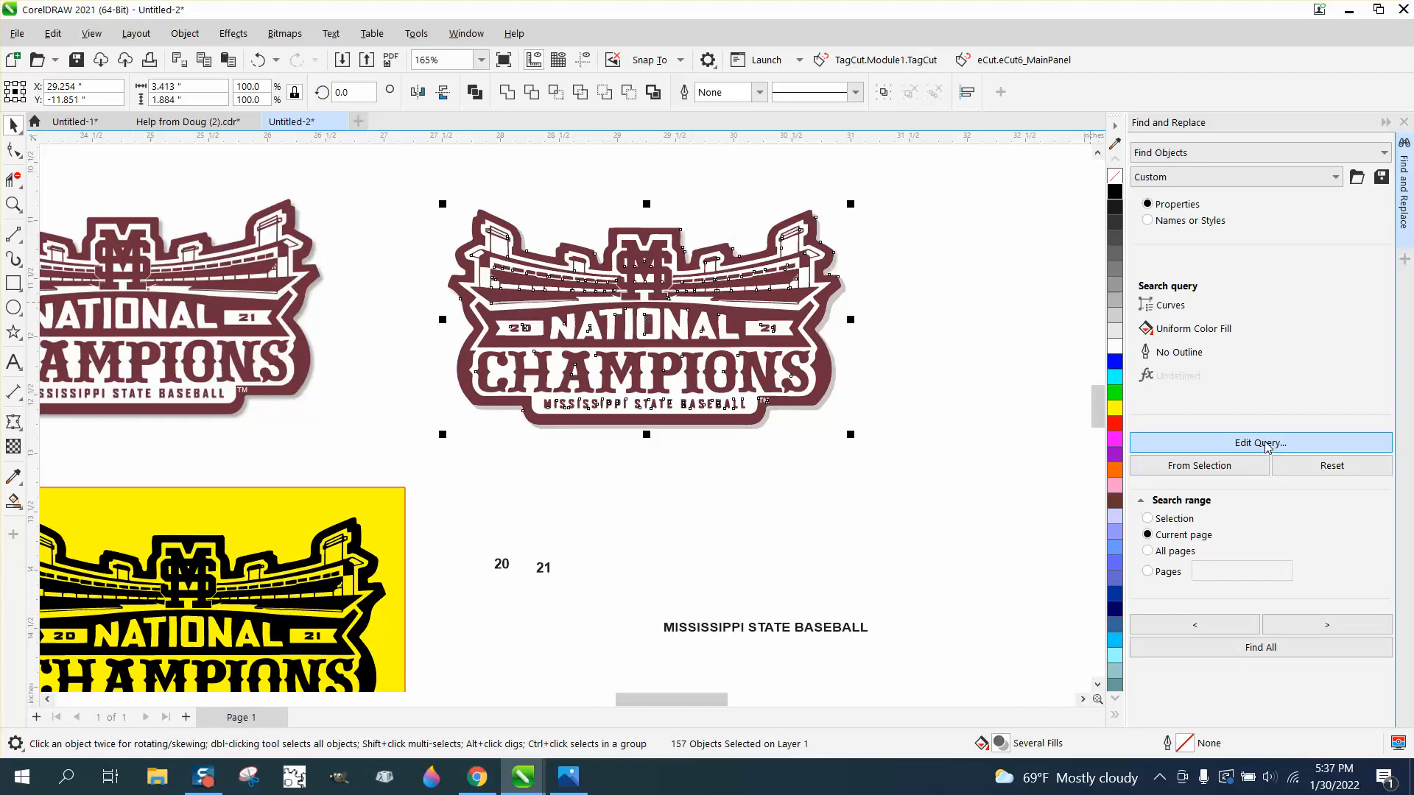
{"action": "left_click", "coordinate": [1263, 444]}
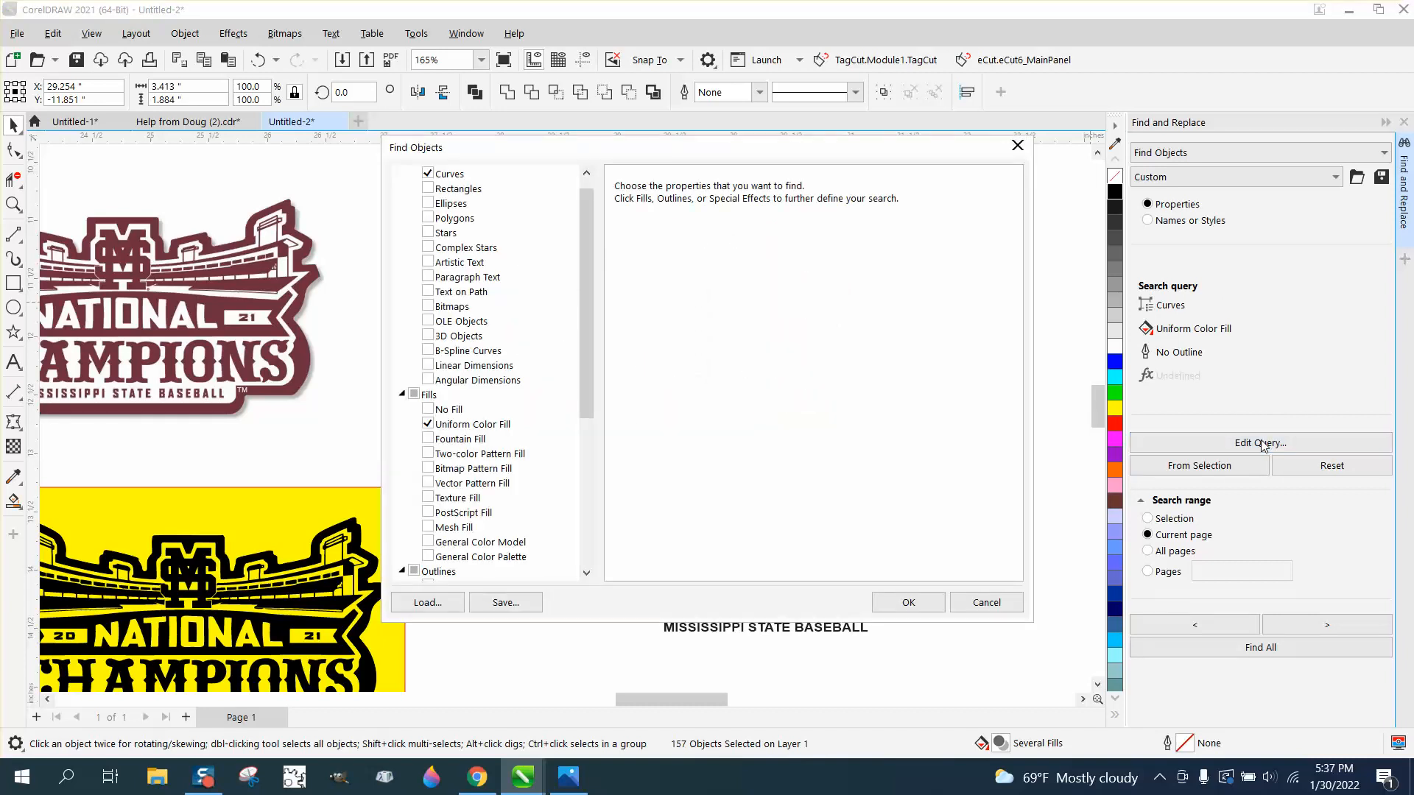
{"action": "left_click_drag", "start_coordinate": [691, 158], "coordinate": [1093, 158]}
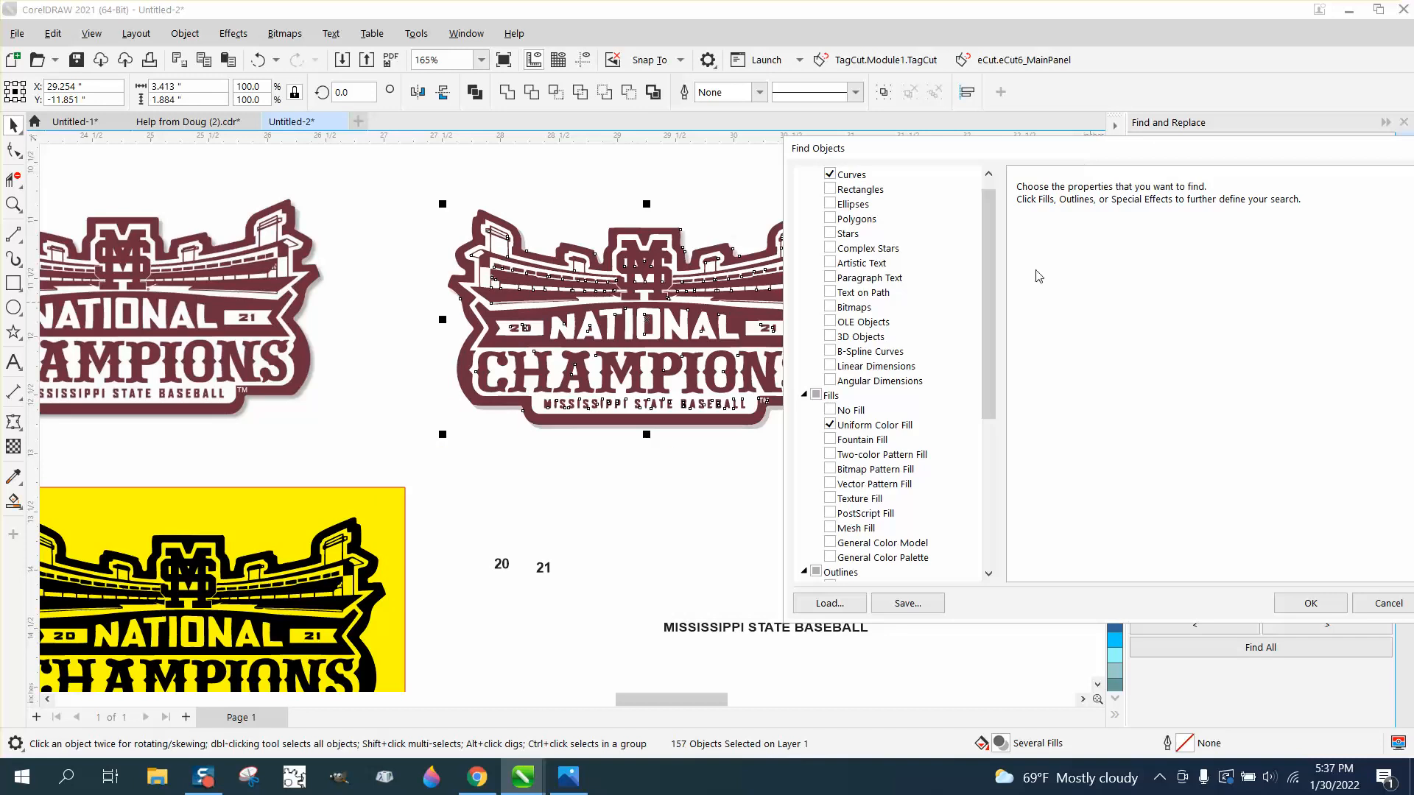
{"action": "left_click", "coordinate": [863, 429]}
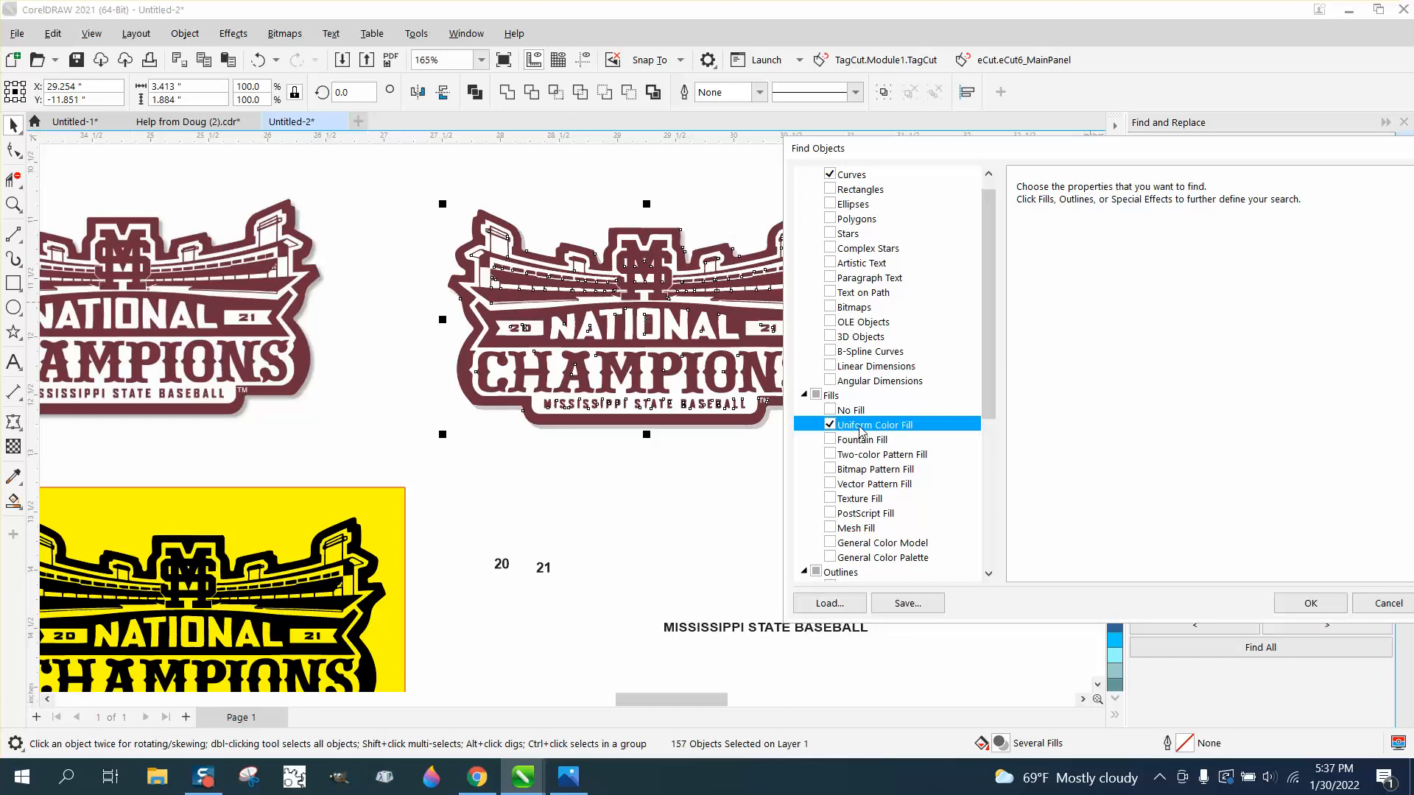
{"action": "left_click", "coordinate": [1160, 190]}
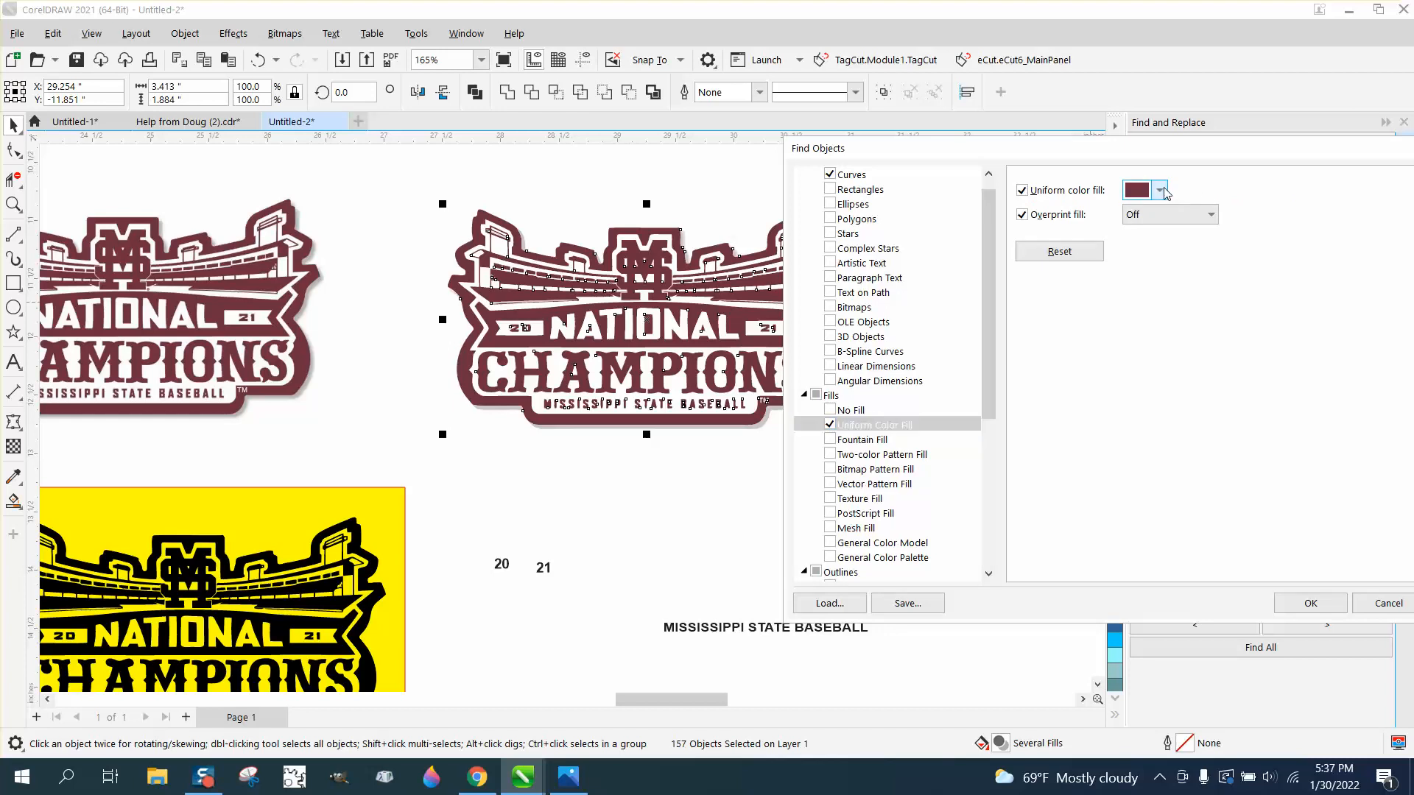
{"action": "left_click", "coordinate": [1301, 450]}
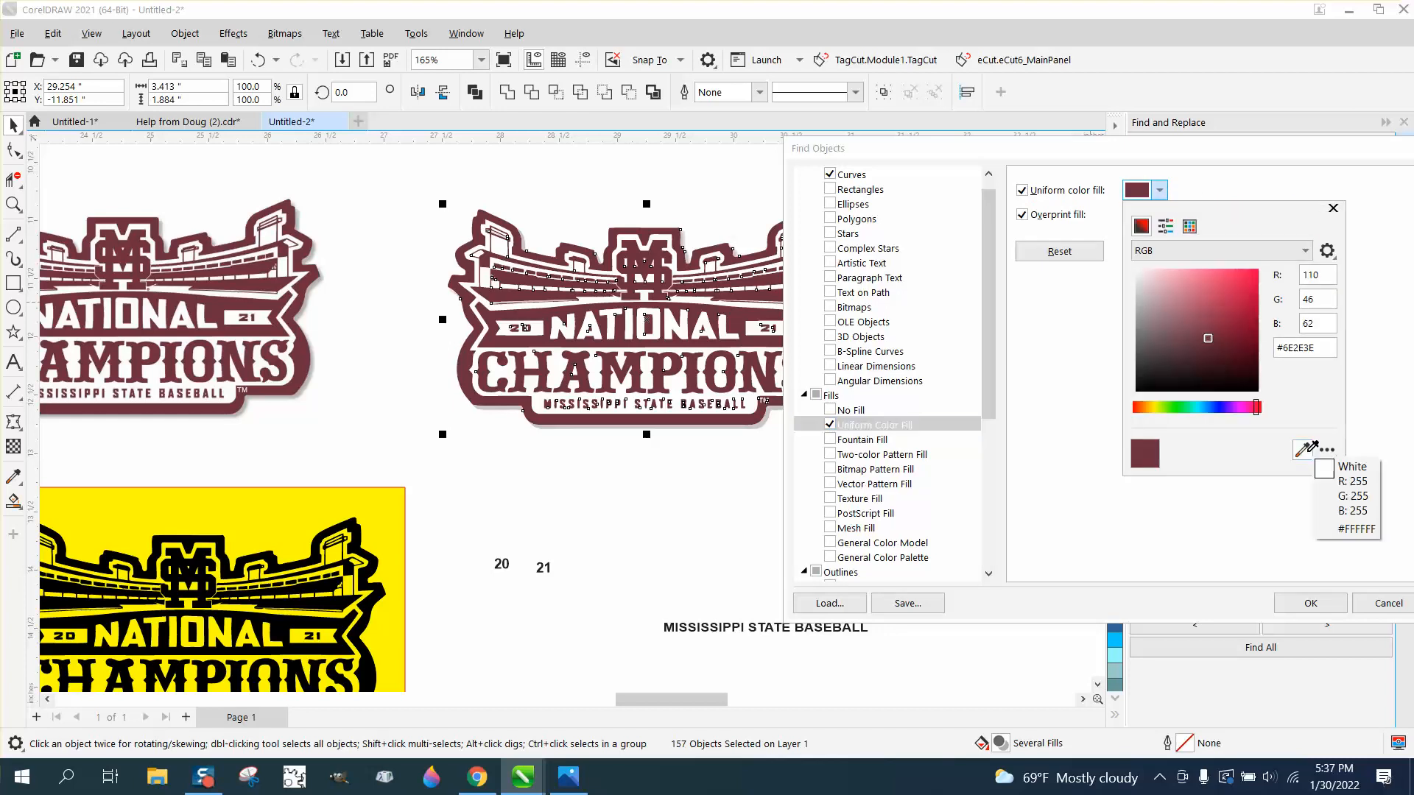
{"action": "left_click", "coordinate": [736, 317]}
{"action": "left_click", "coordinate": [1304, 608]}
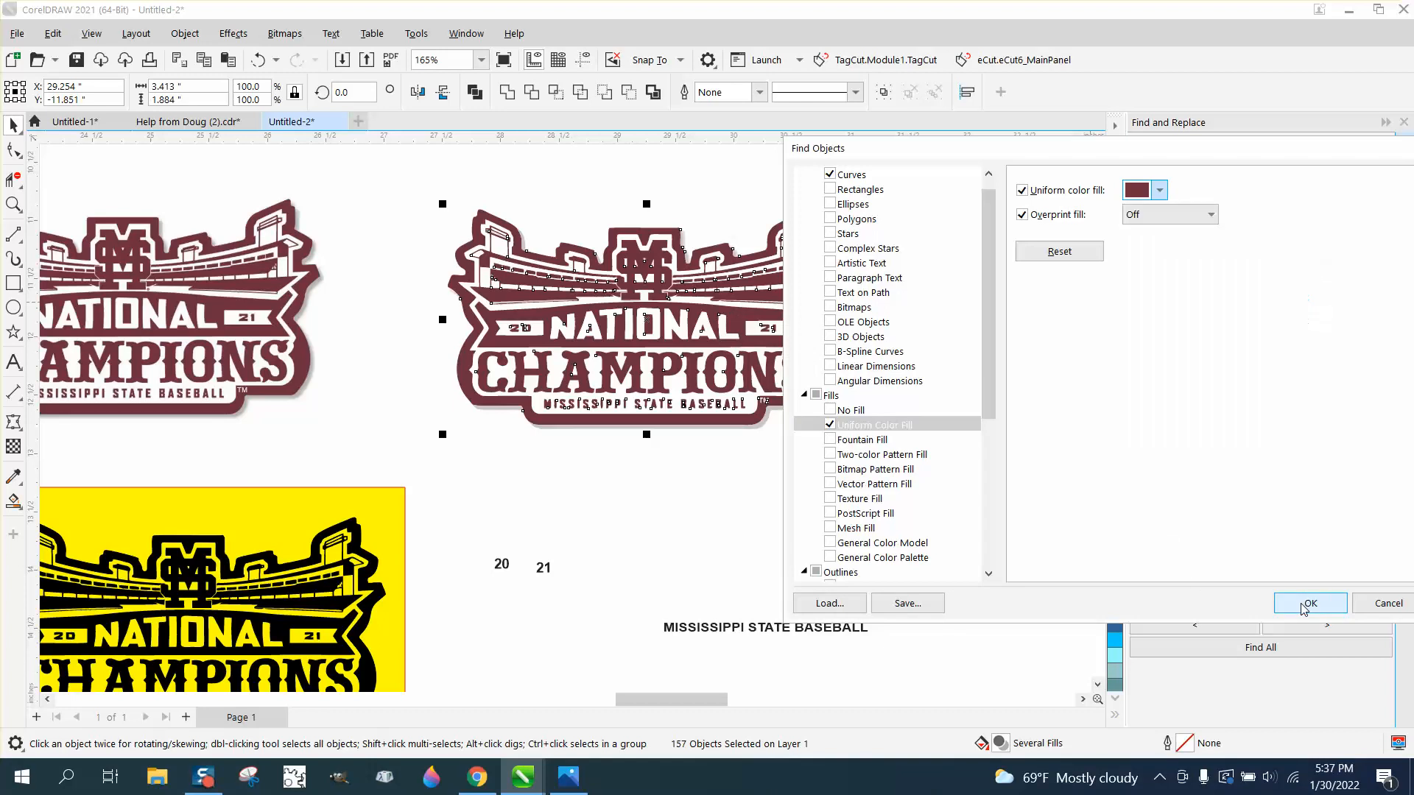
{"action": "left_click", "coordinate": [1303, 604]}
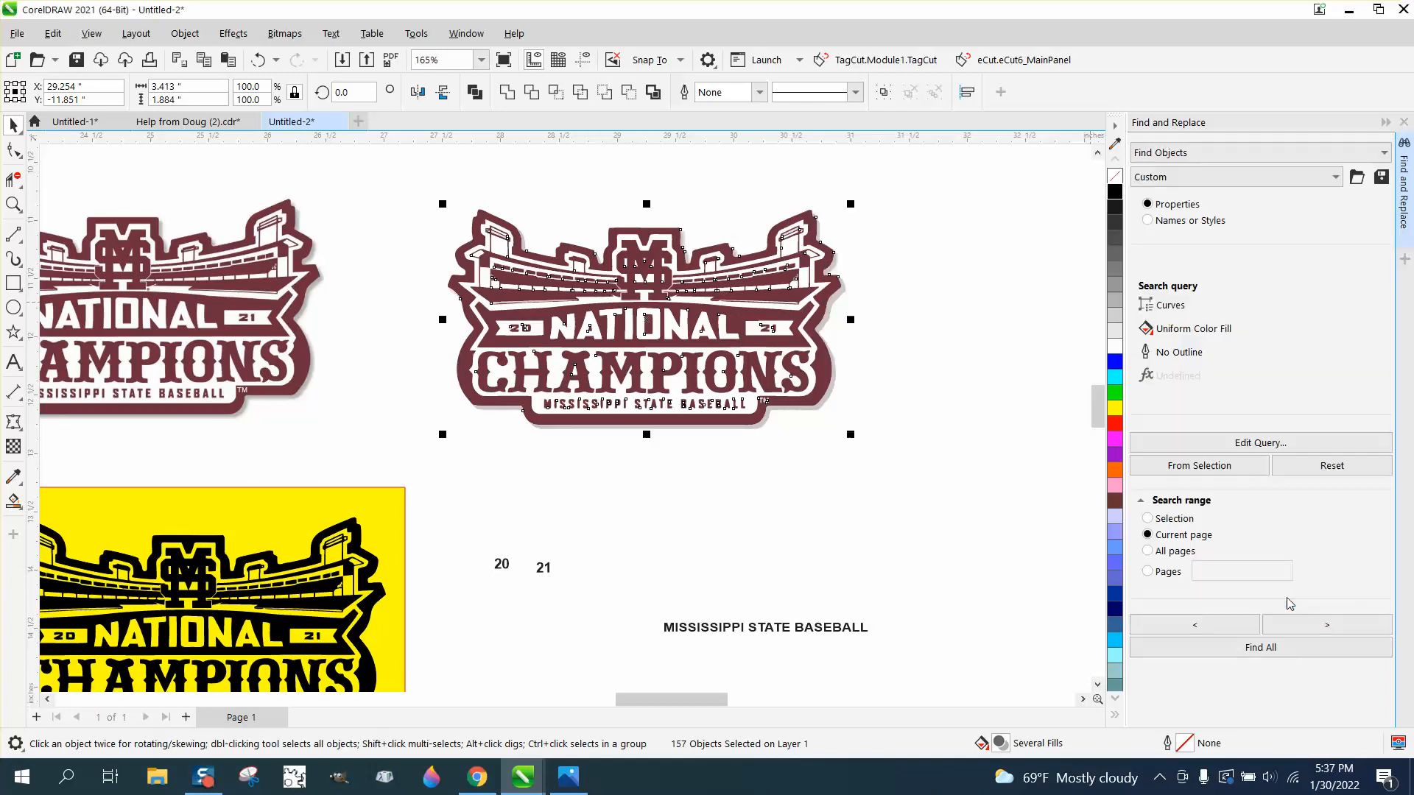
Find all objects with the maroon fill, group them and move the group to the right of the leftover trace pieces
{"action": "left_click", "coordinate": [1269, 651]}
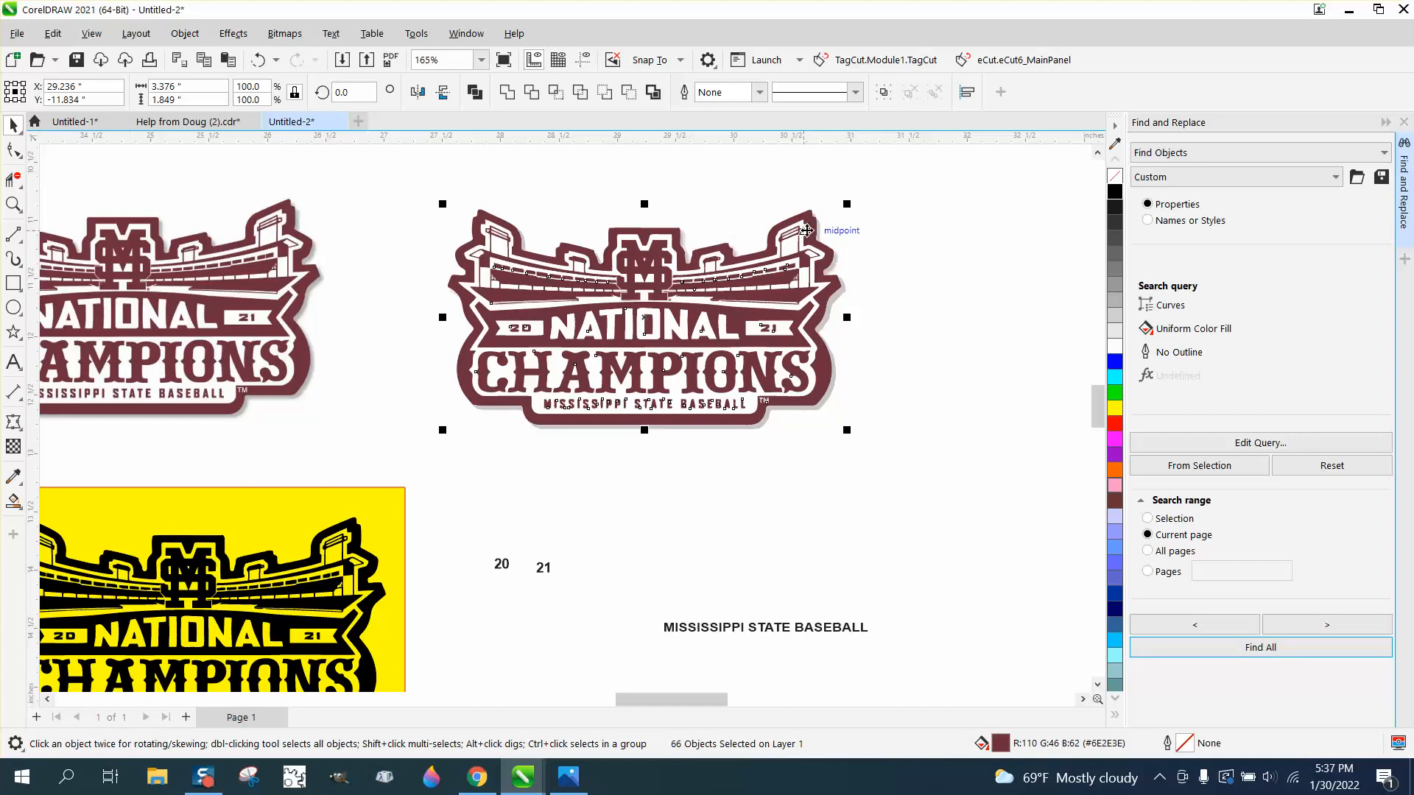
{"action": "key", "text": "ctrl+g"}
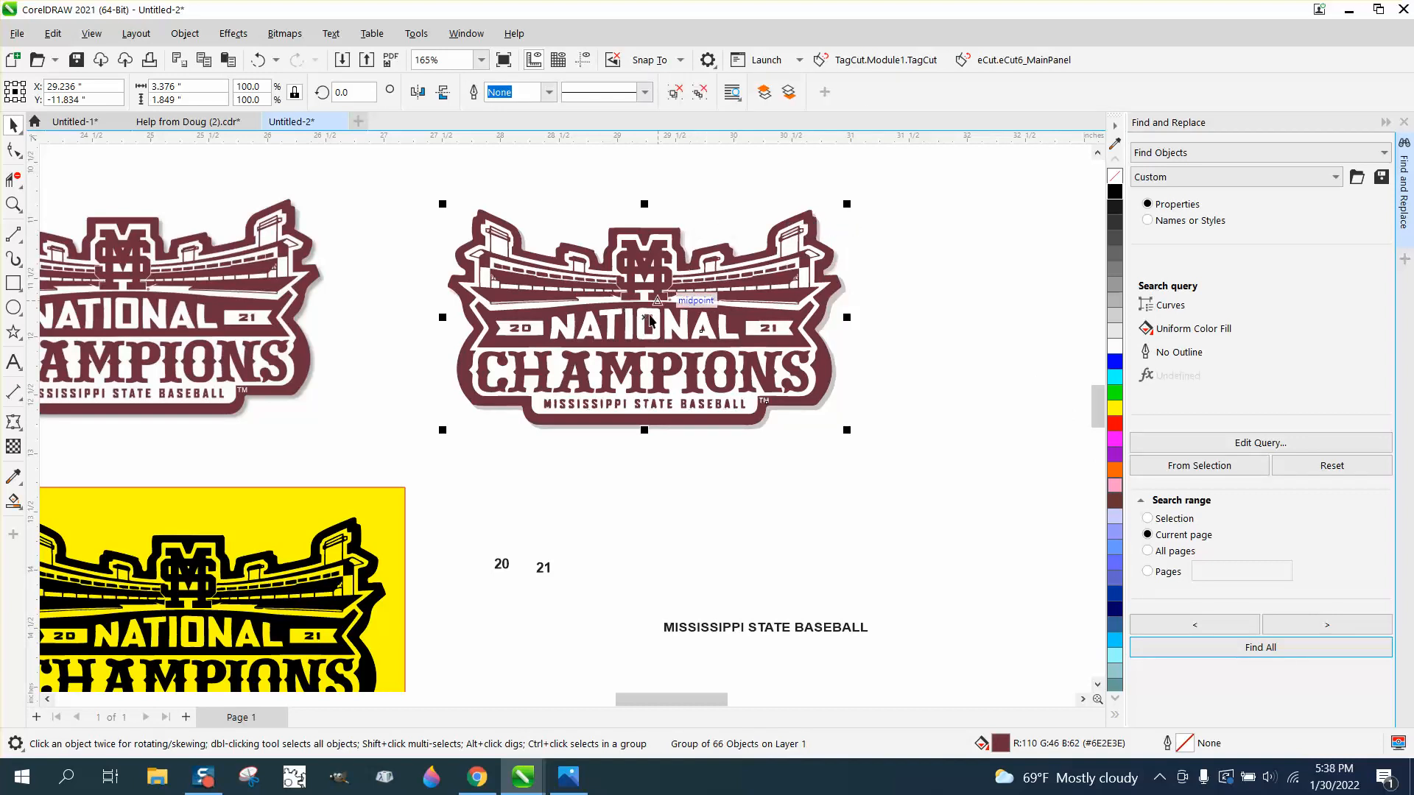
{"action": "left_click_drag", "start_coordinate": [649, 318], "coordinate": [1027, 286]}
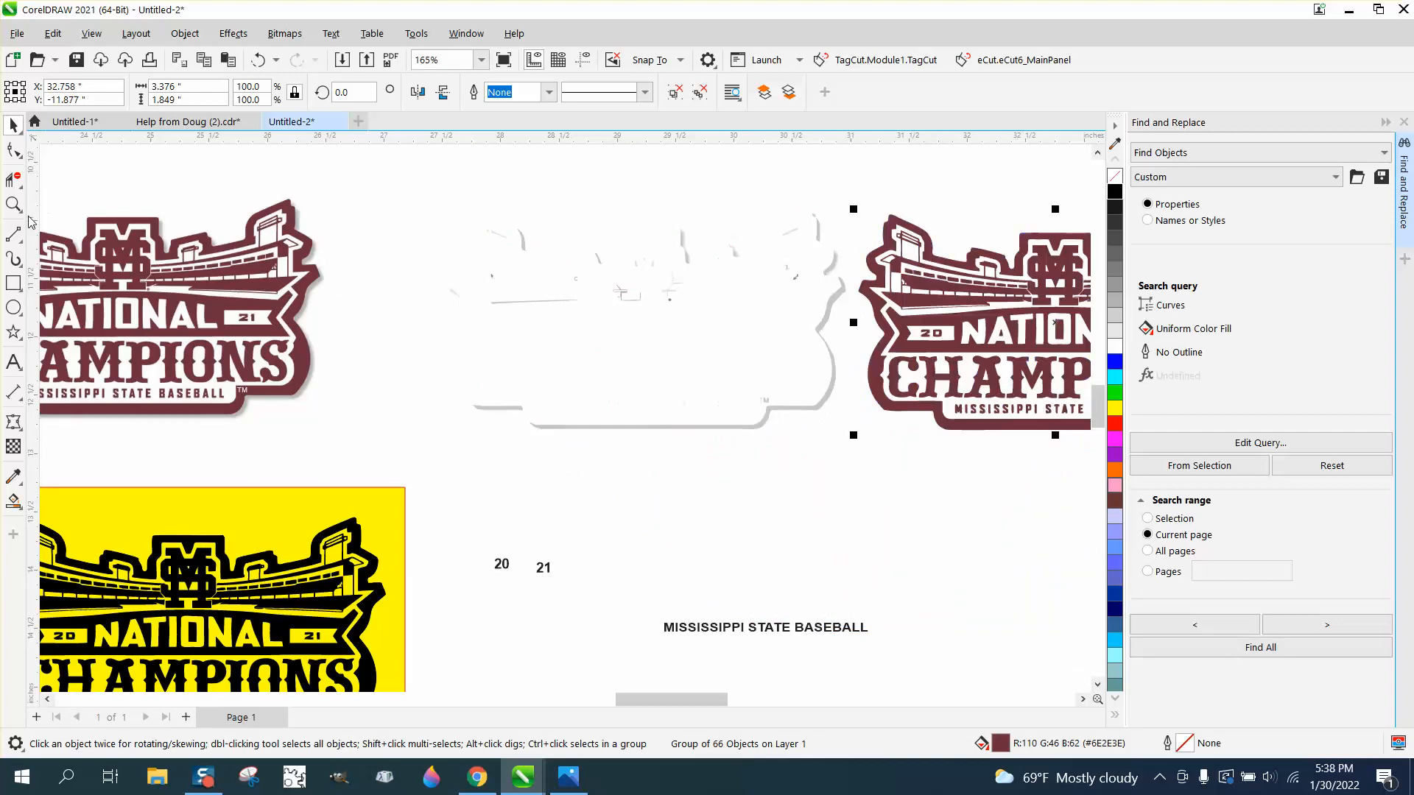
Draw a rectangle about 3.73 by 2.14 inches around the leftover trace pieces and fill it yellow
{"action": "left_click_drag", "start_coordinate": [444, 506], "coordinate": [590, 318]}
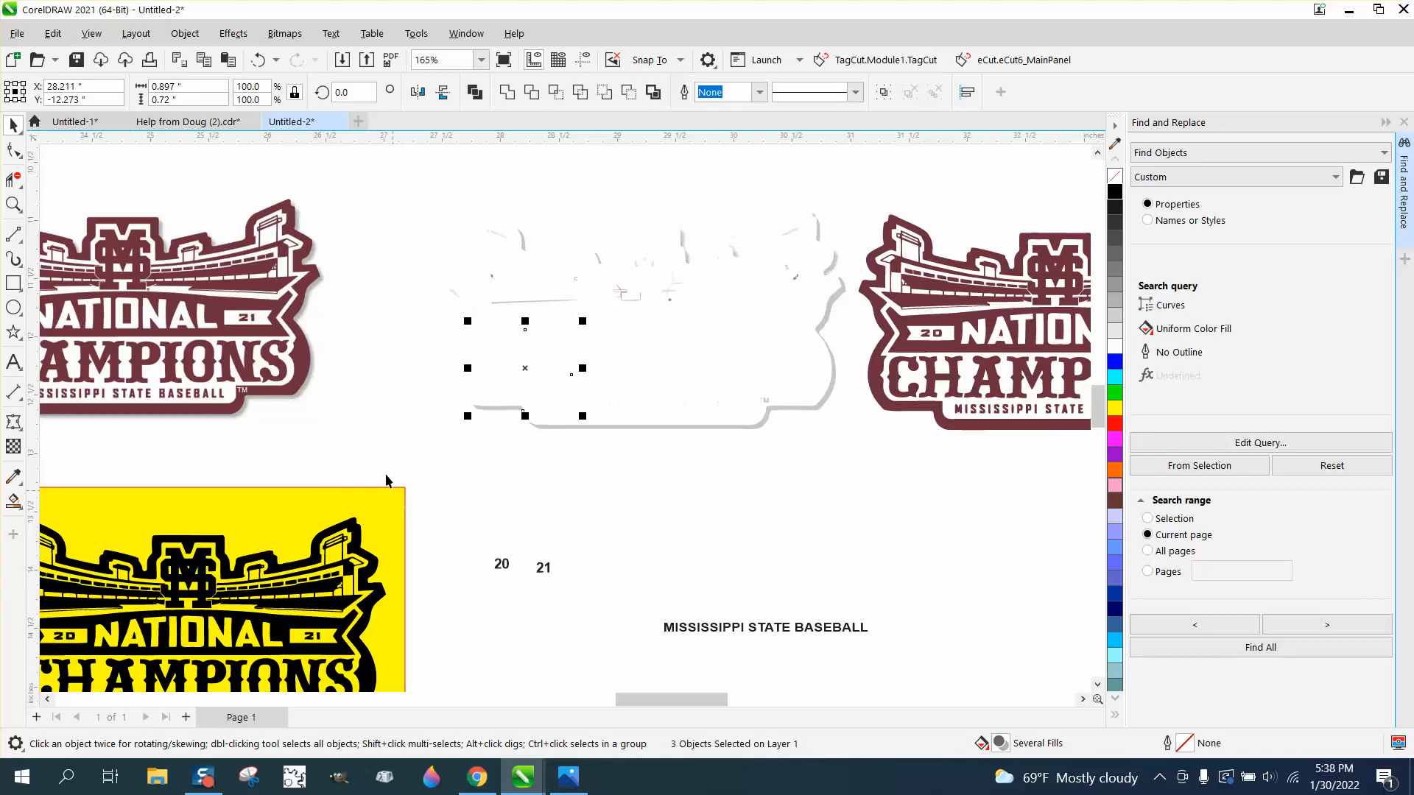
{"action": "left_click", "coordinate": [361, 331]}
{"action": "left_click", "coordinate": [19, 264]}
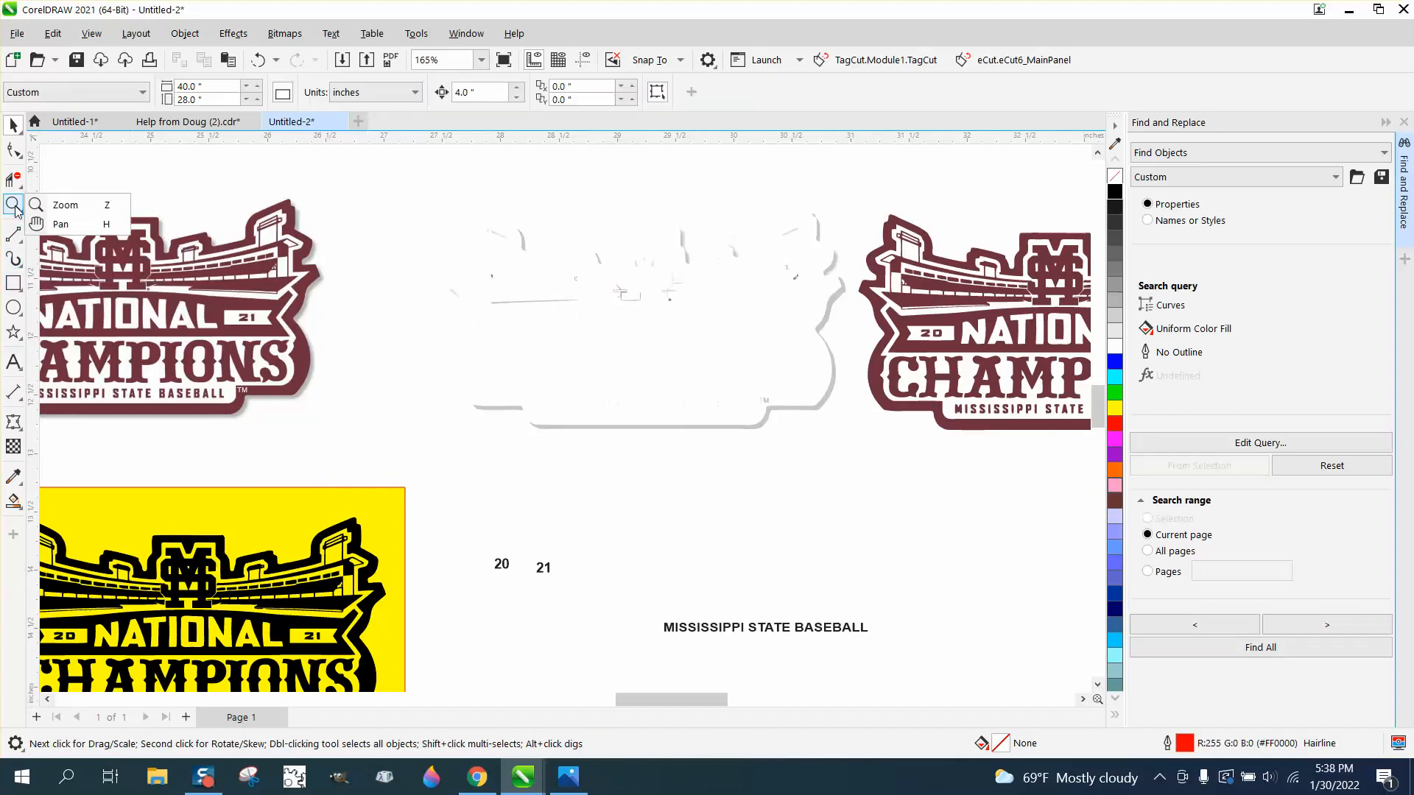
{"action": "mouse_move", "coordinate": [16, 287]}
{"action": "left_click", "coordinate": [73, 284]}
{"action": "left_click_drag", "start_coordinate": [429, 199], "coordinate": [864, 449]}
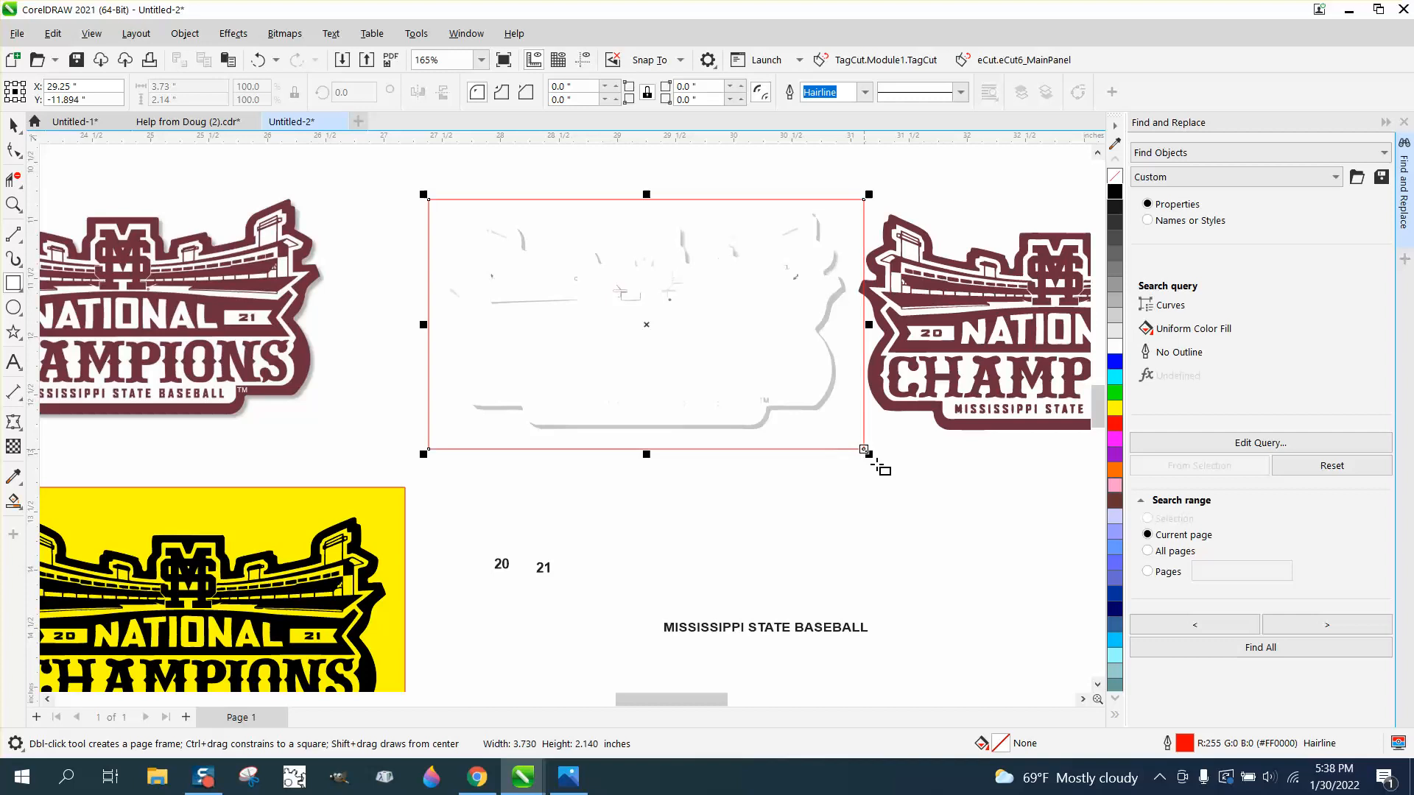
{"action": "left_click", "coordinate": [1117, 408]}
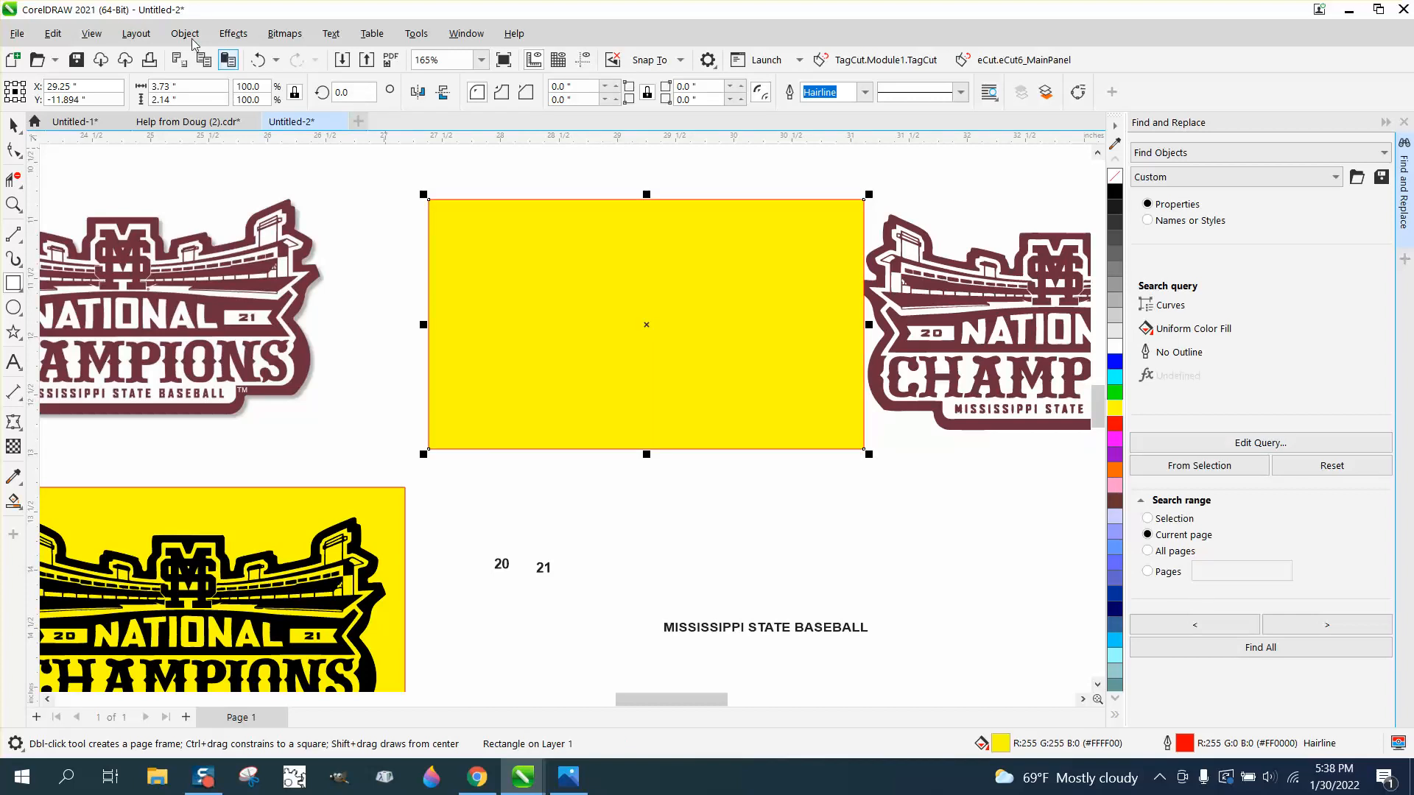
Send the yellow rectangle to the back of the page, behind the leftover white and gray pieces
{"action": "left_click", "coordinate": [185, 33]}
{"action": "mouse_move", "coordinate": [272, 374]}
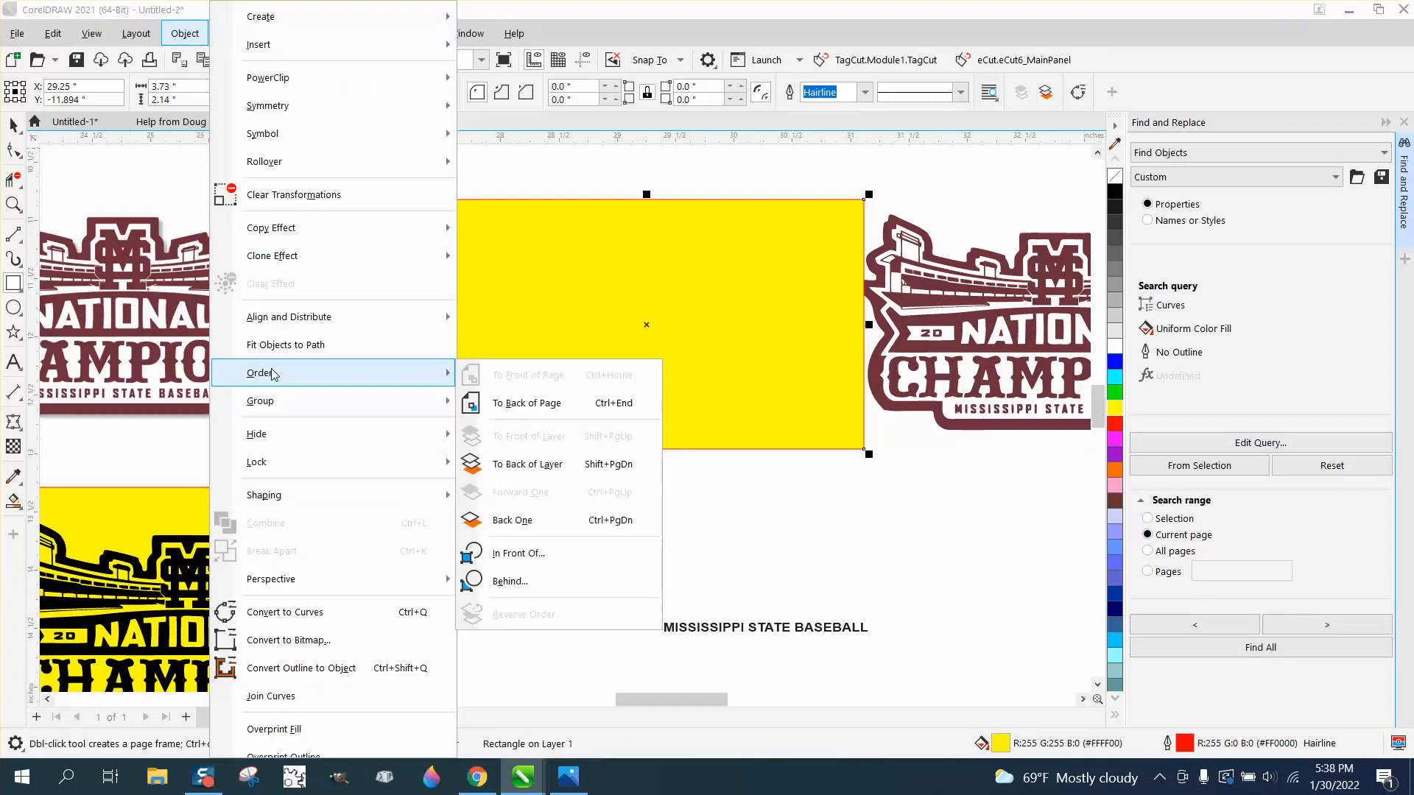
{"action": "left_click", "coordinate": [521, 404]}
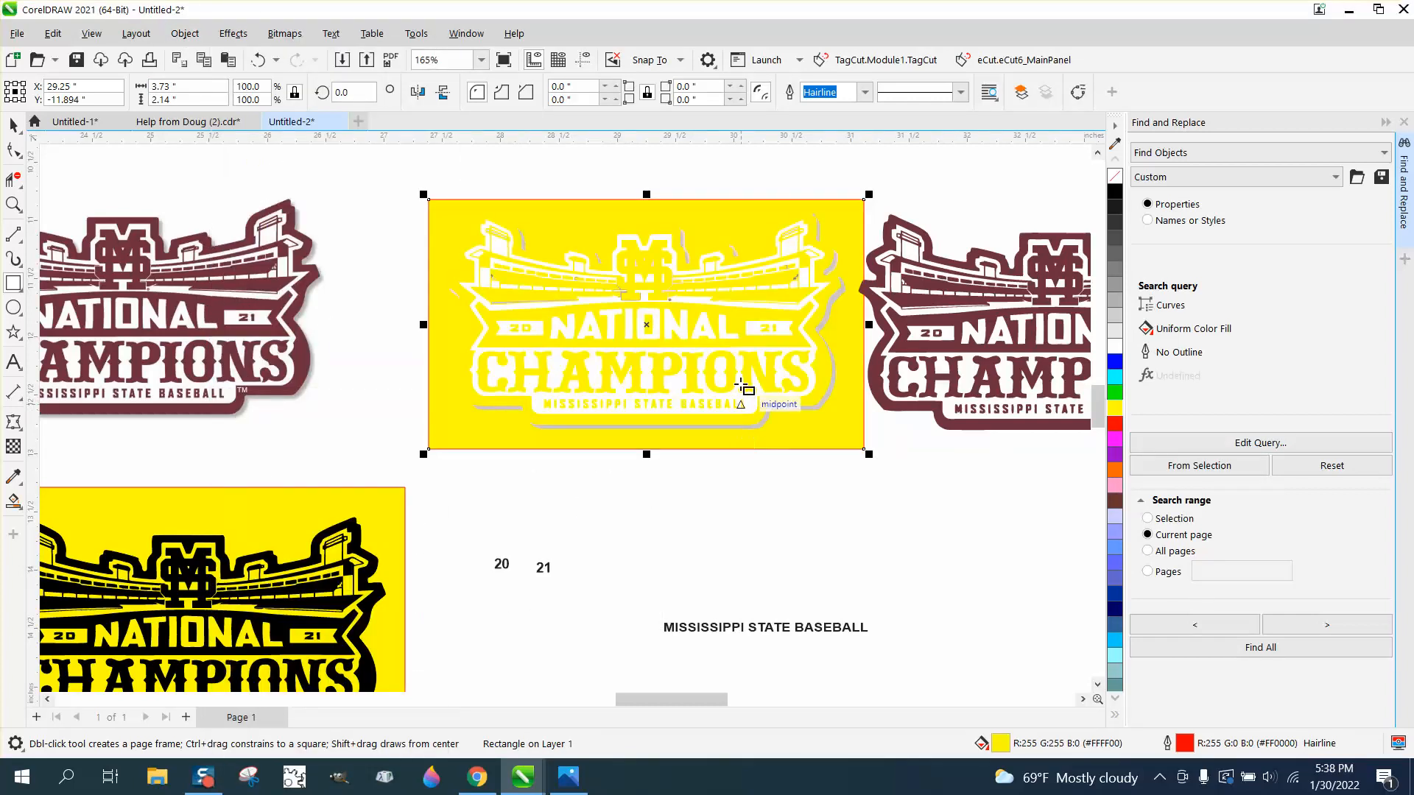
{"action": "left_click", "coordinate": [13, 126]}
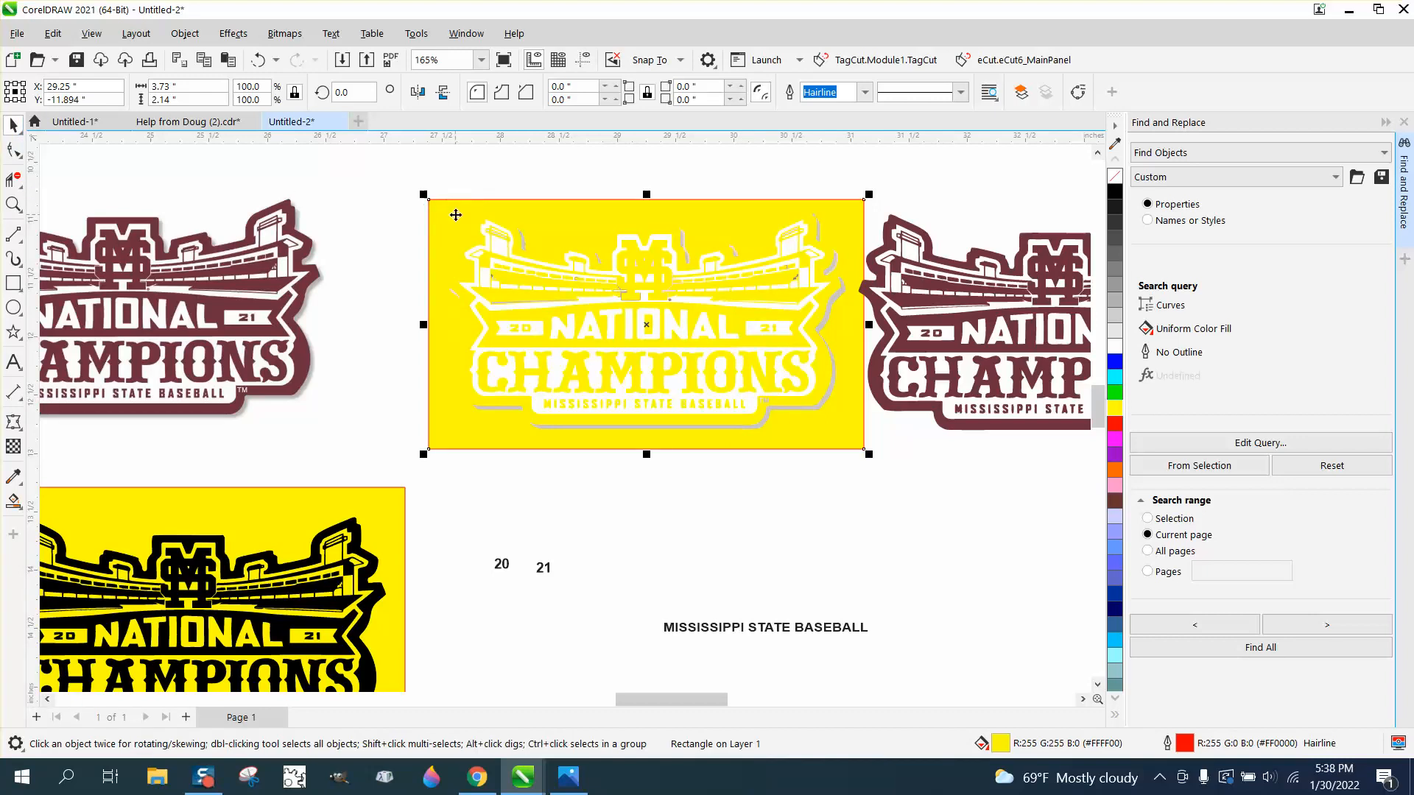
Move the yellow rectangle down and to the right, and delete the leftover white and gray trace pieces
{"action": "left_click_drag", "start_coordinate": [447, 206], "coordinate": [716, 436]}
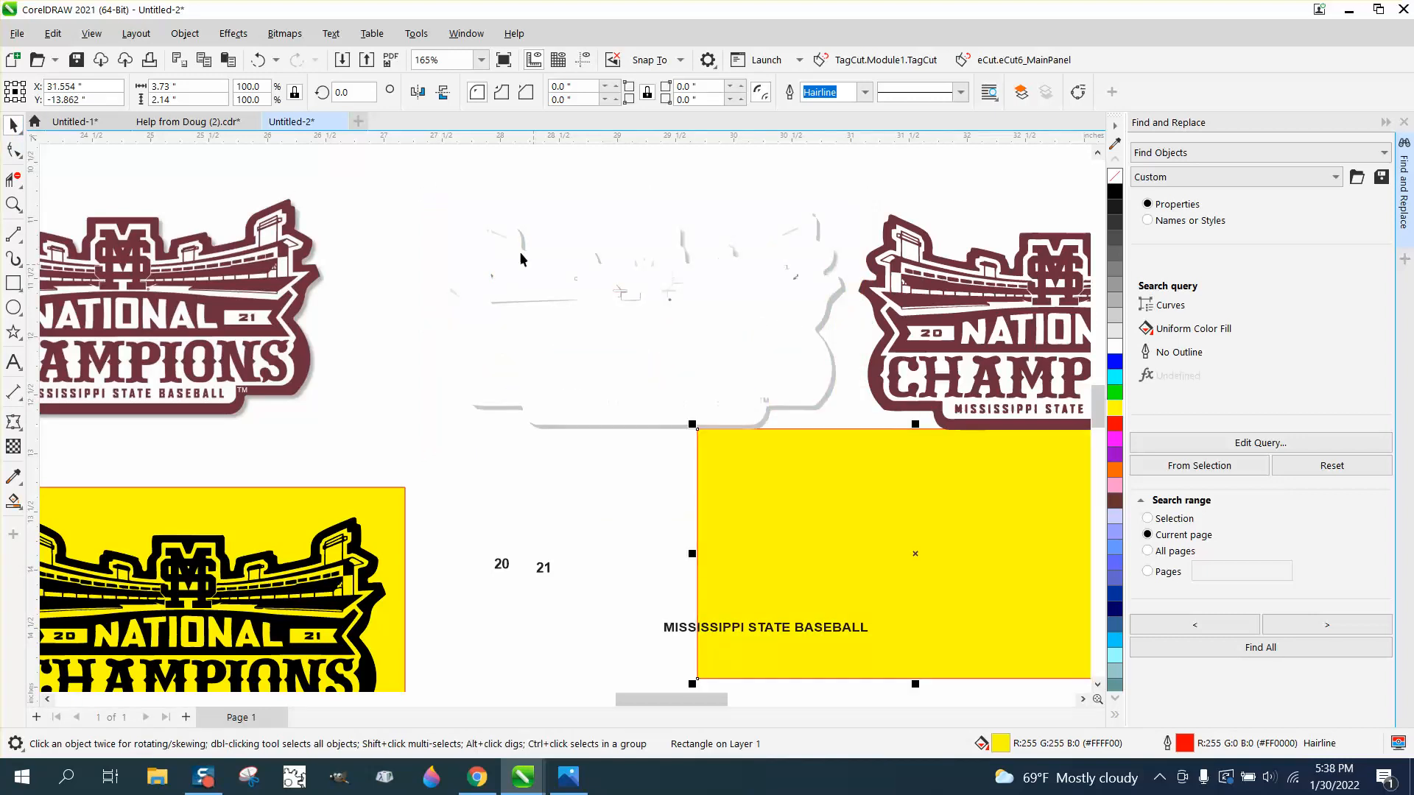
{"action": "left_click_drag", "start_coordinate": [854, 484], "coordinate": [854, 485]}
{"action": "key", "text": "Delete"}
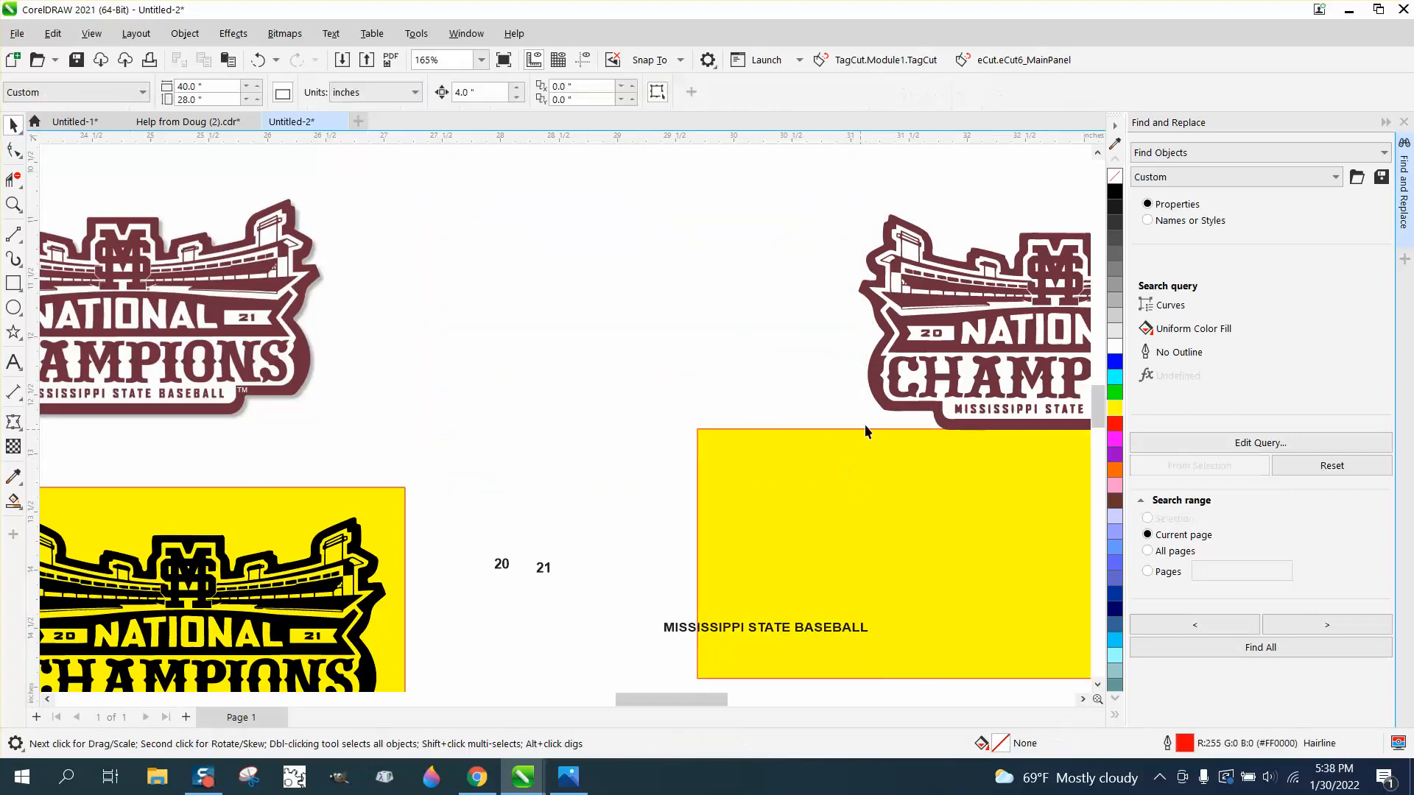
Move the maroon logo group left into the cleared space and place the yellow rectangle behind it
{"action": "left_click_drag", "start_coordinate": [946, 338], "coordinate": [611, 303]}
{"action": "left_click_drag", "start_coordinate": [918, 319], "coordinate": [517, 285]}
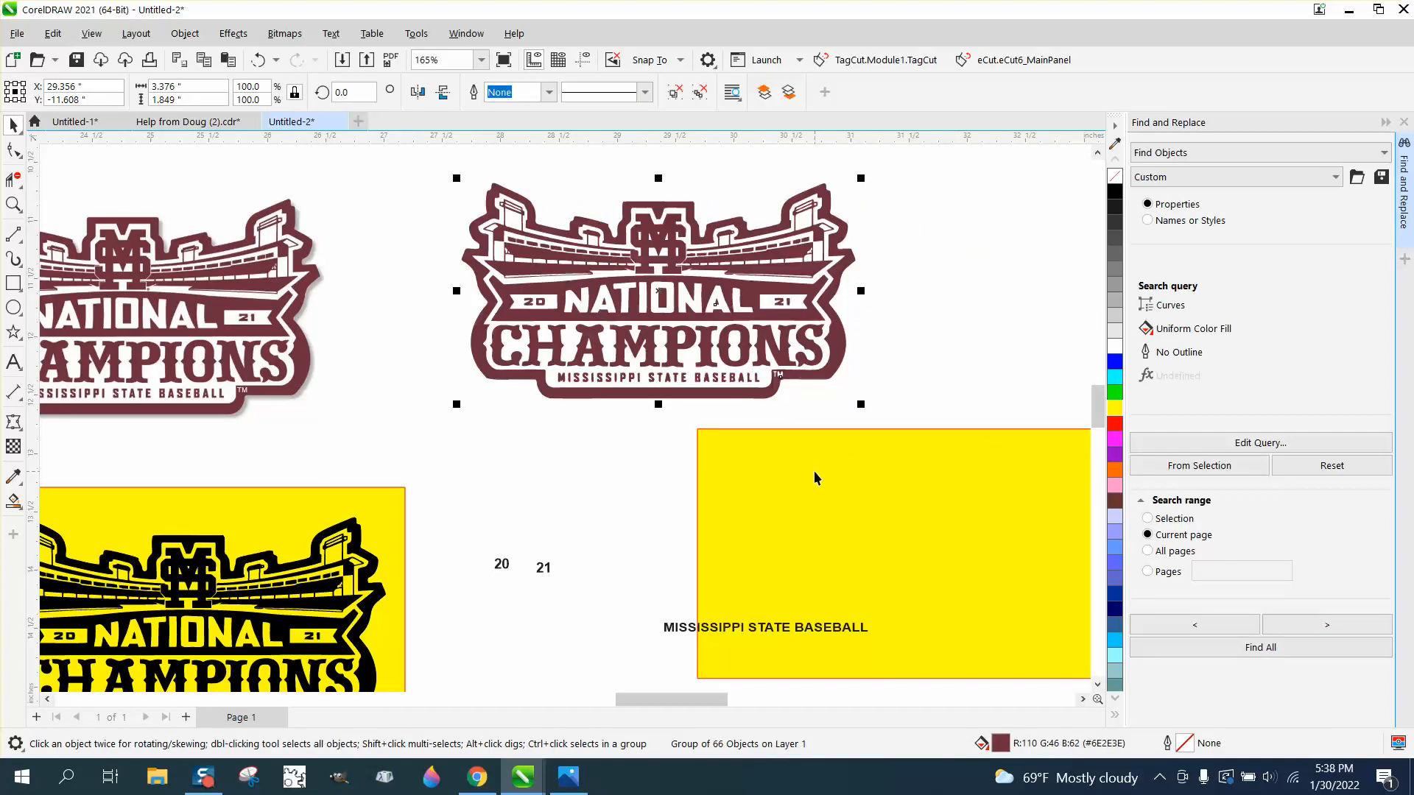
{"action": "left_click_drag", "start_coordinate": [957, 518], "coordinate": [700, 264]}
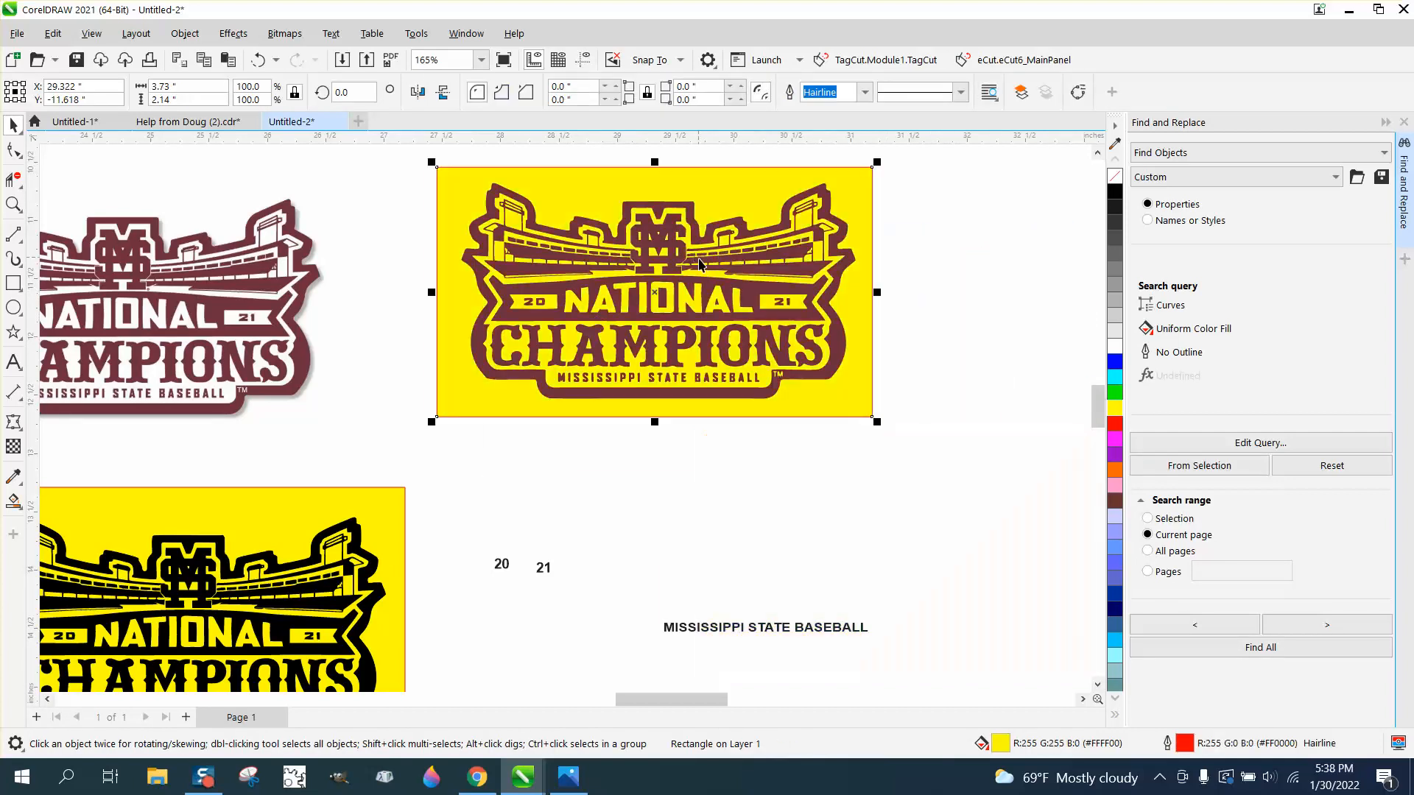
Lock the yellow rectangle in place behind the maroon logo
{"action": "left_click", "coordinate": [185, 33]}
{"action": "mouse_move", "coordinate": [293, 462]}
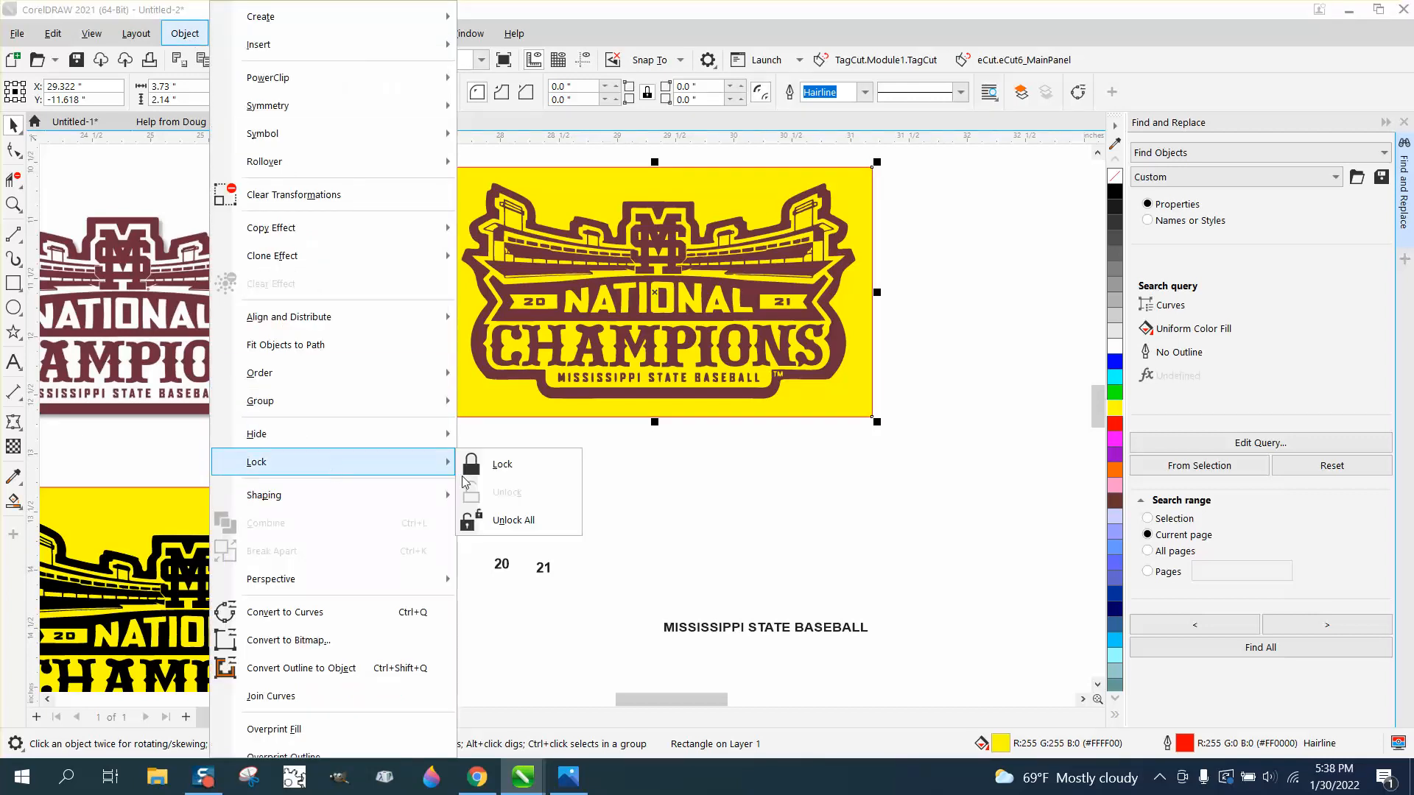
{"action": "left_click", "coordinate": [551, 485]}
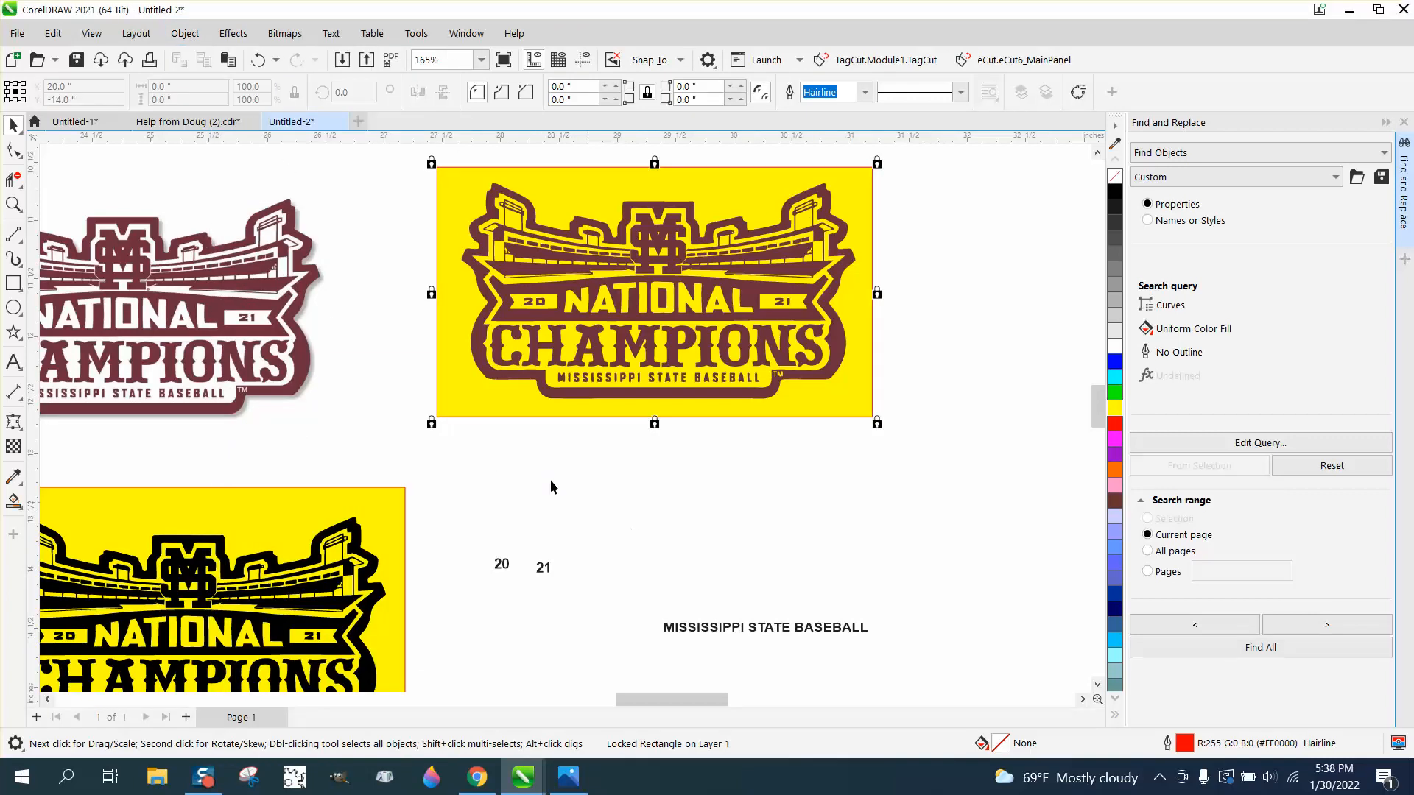
Ungroup the maroon logo artwork into separate curves and clear the selection
{"action": "left_click", "coordinate": [13, 204]}
{"action": "left_click_drag", "start_coordinate": [516, 314], "coordinate": [959, 488]}
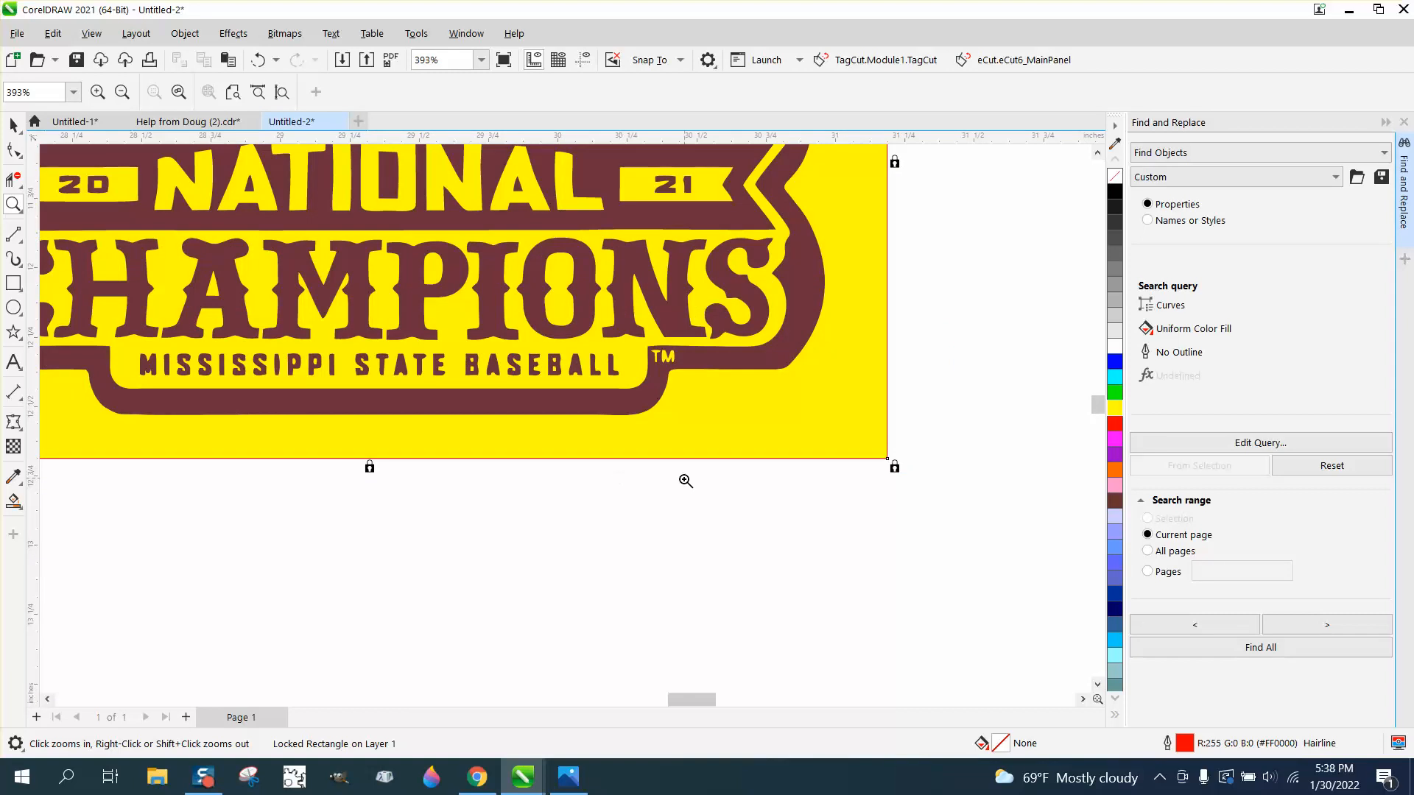
{"action": "left_click", "coordinate": [13, 125]}
{"action": "left_click", "coordinate": [263, 529]}
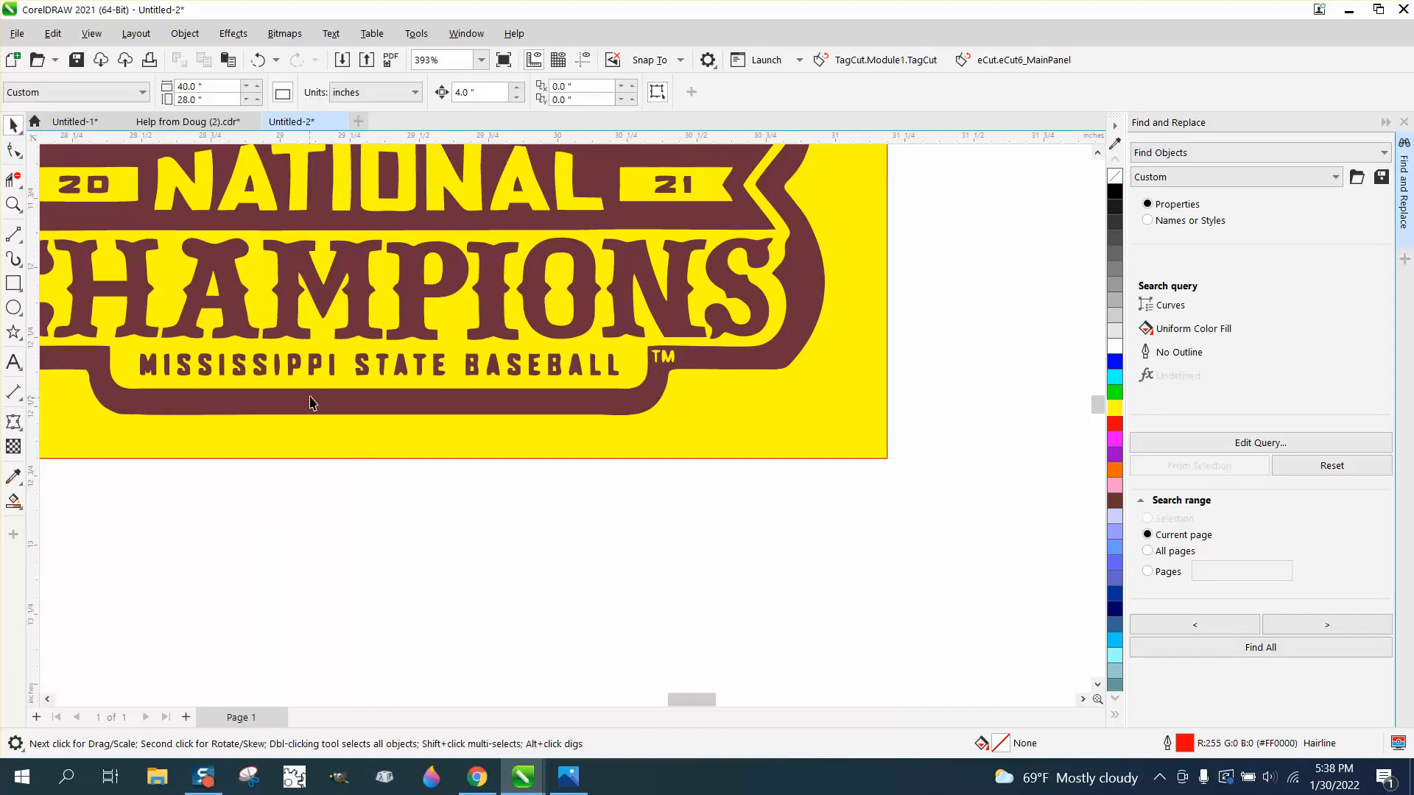
{"action": "left_click", "coordinate": [310, 376]}
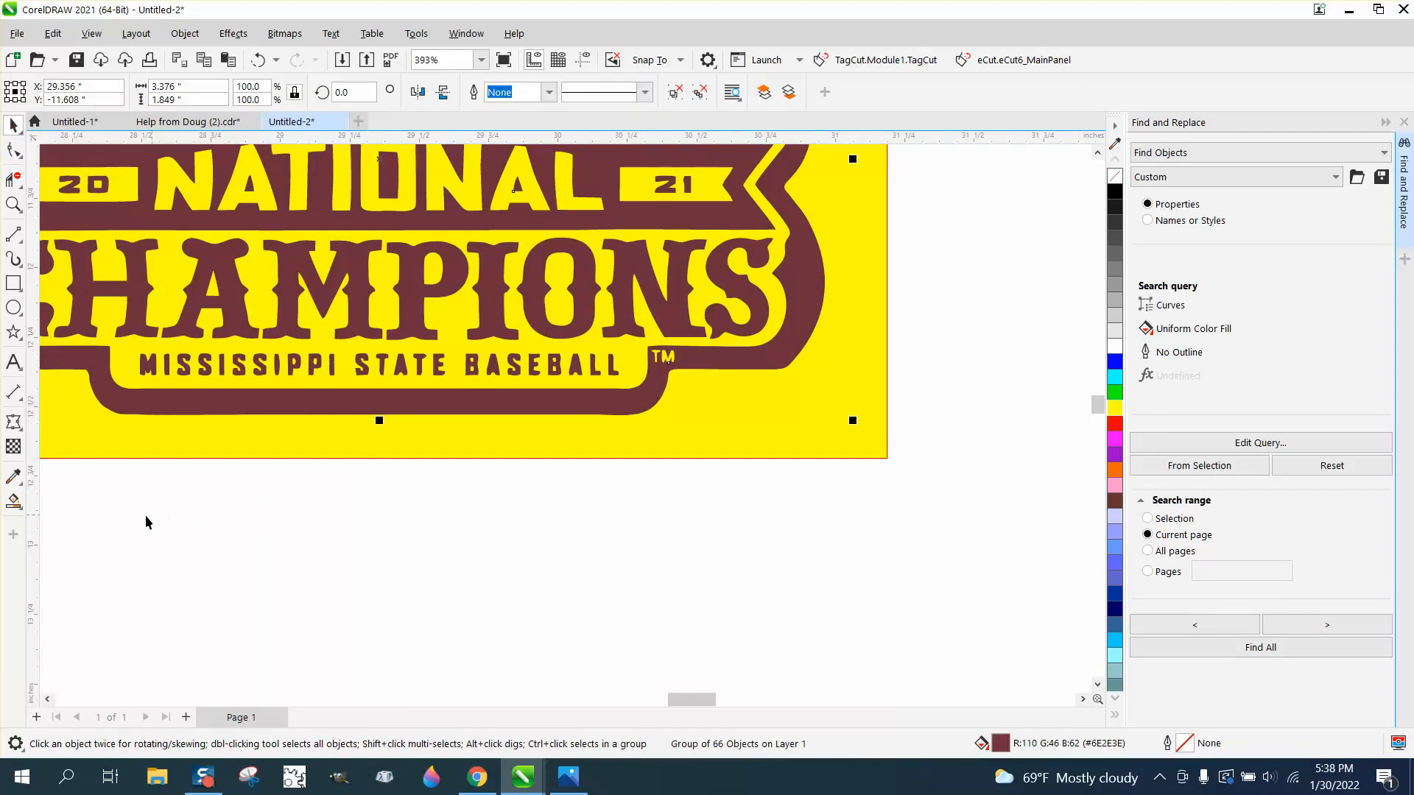
{"action": "left_click_drag", "start_coordinate": [141, 517], "coordinate": [626, 349]}
{"action": "left_click", "coordinate": [351, 229]}
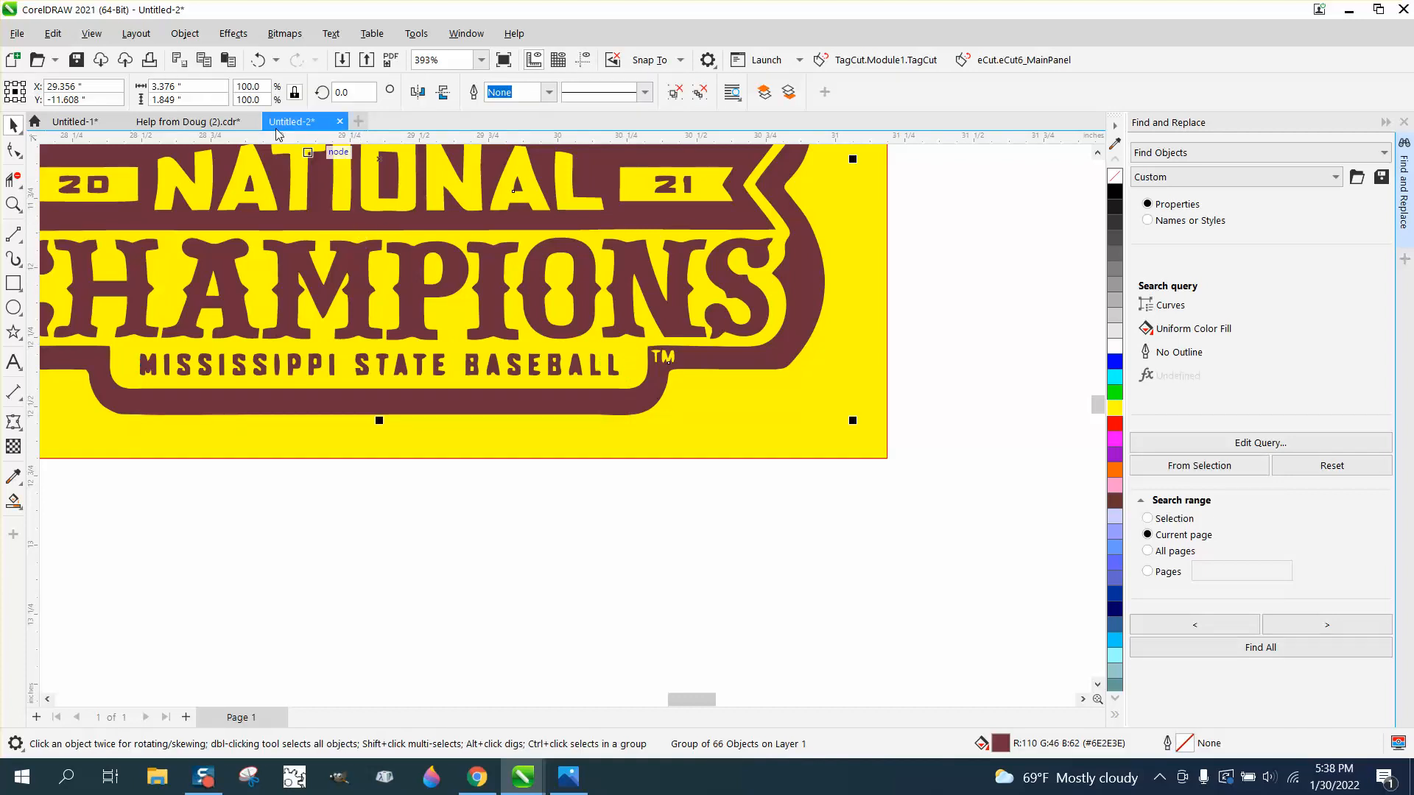
{"action": "left_click", "coordinate": [184, 33]}
{"action": "mouse_move", "coordinate": [257, 410]}
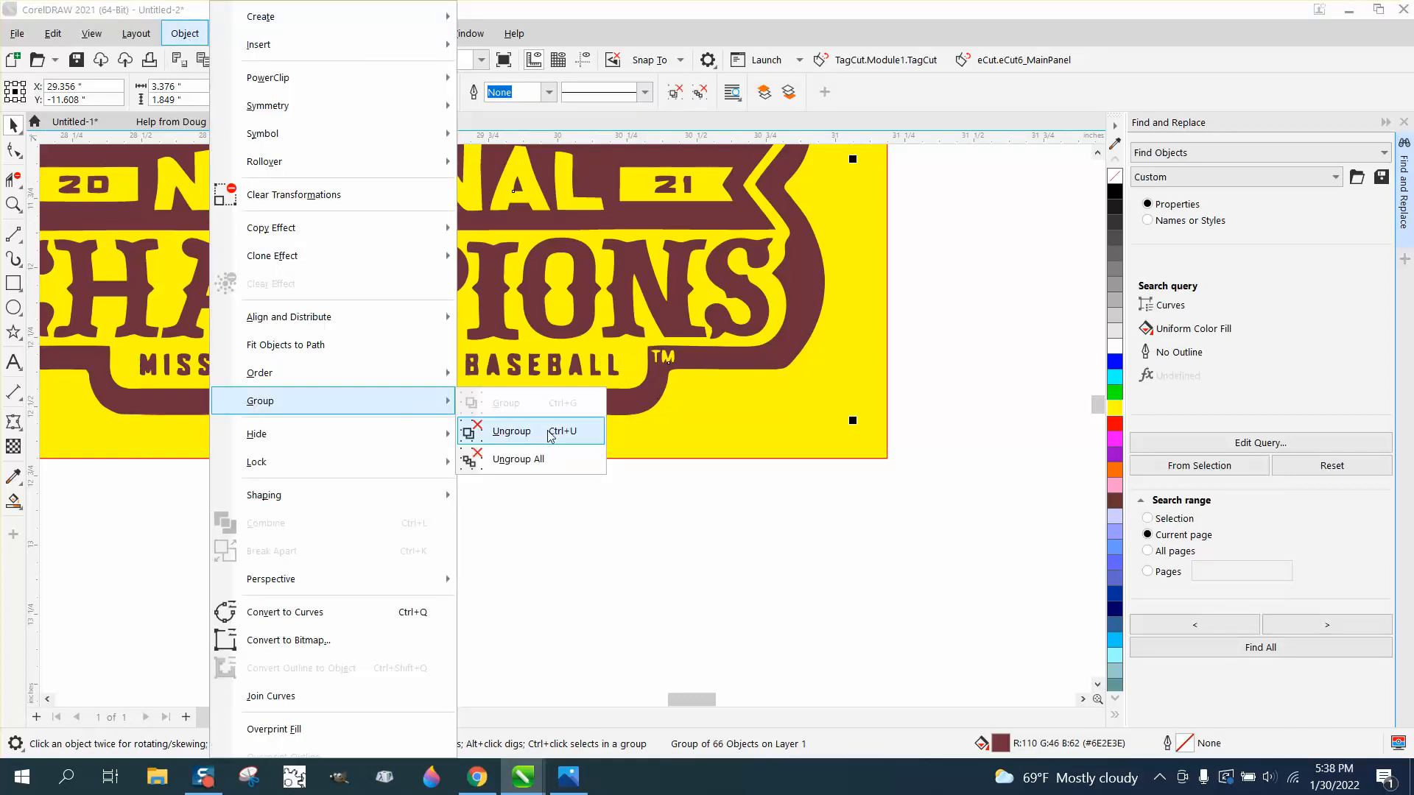
{"action": "left_click", "coordinate": [523, 430]}
{"action": "left_click", "coordinate": [134, 475]}
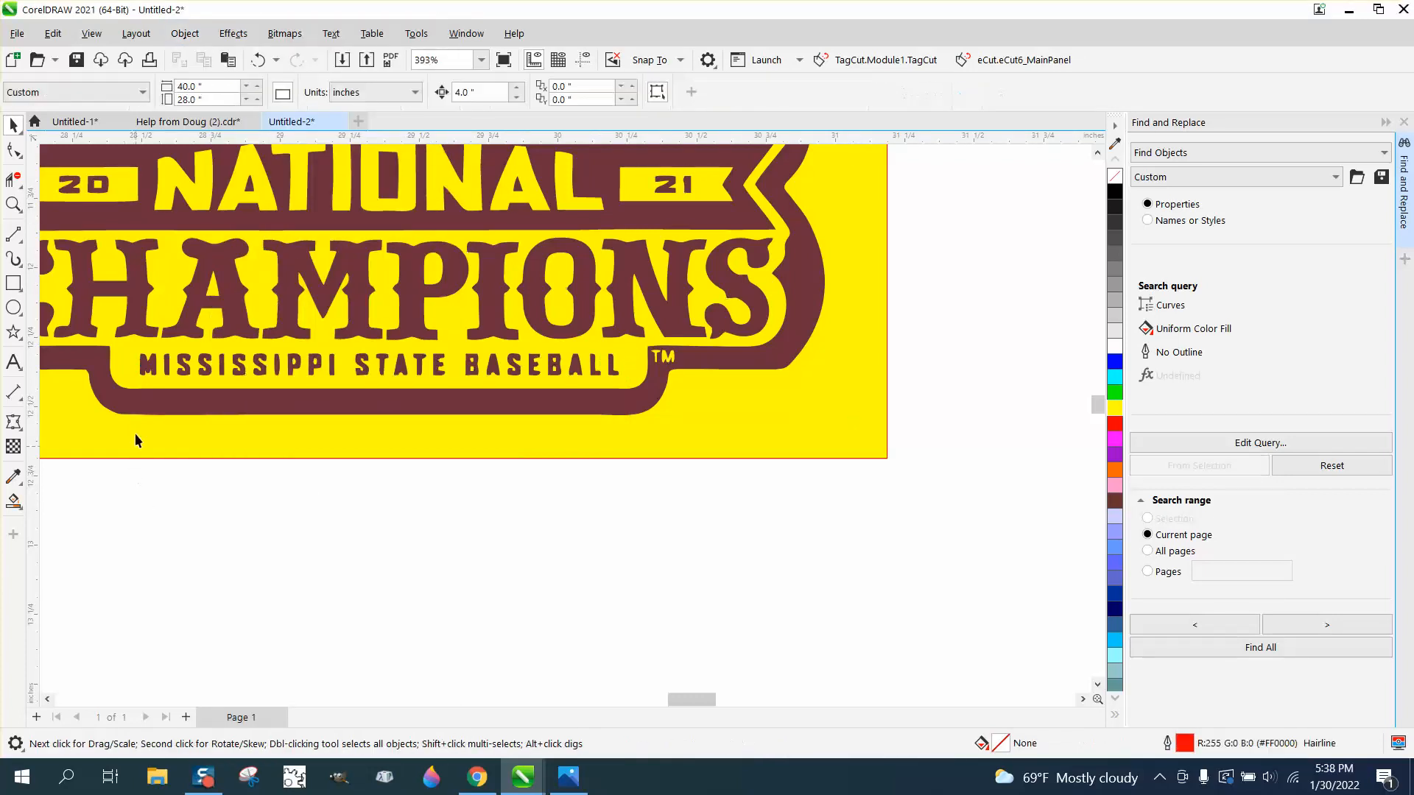
Try to nudge the traced MISSISSIPPI STATE BASEBALL letters down by 4 inches, and undo the move
{"action": "left_click_drag", "start_coordinate": [133, 359], "coordinate": [631, 384]}
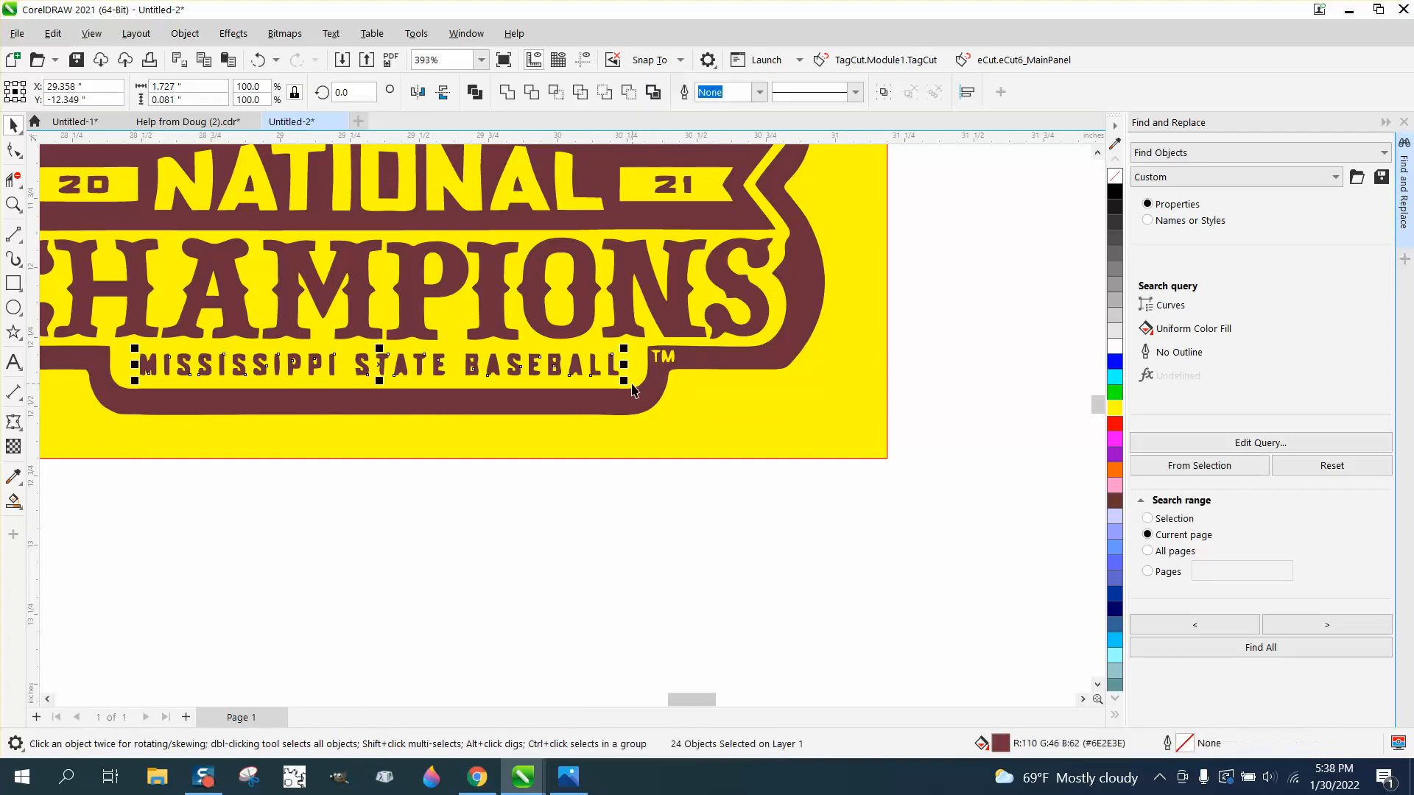
{"action": "key", "text": "Down"}
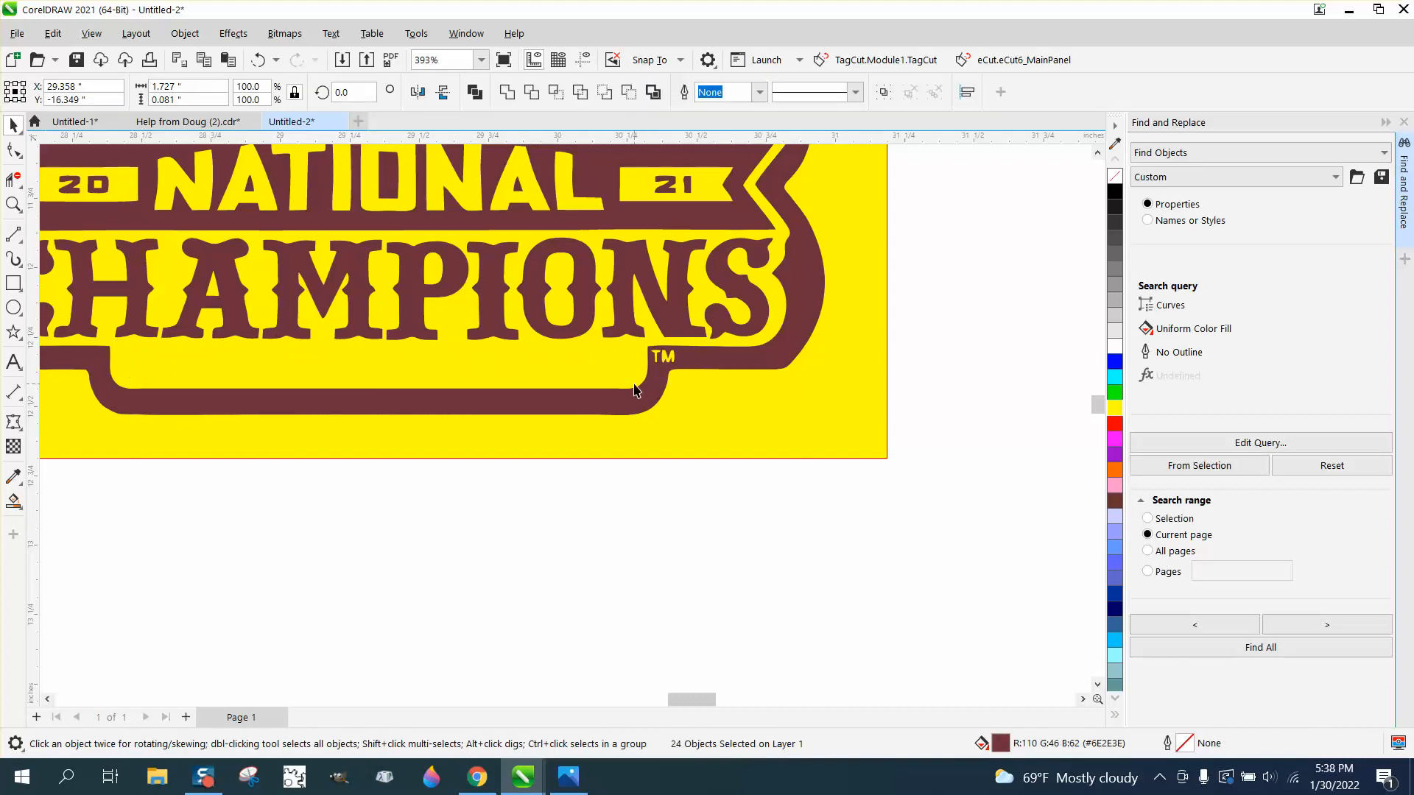
{"action": "key", "text": "ctrl+z"}
{"action": "scroll", "coordinate": [644, 419], "scroll_direction": "down", "scroll_amount": 1}
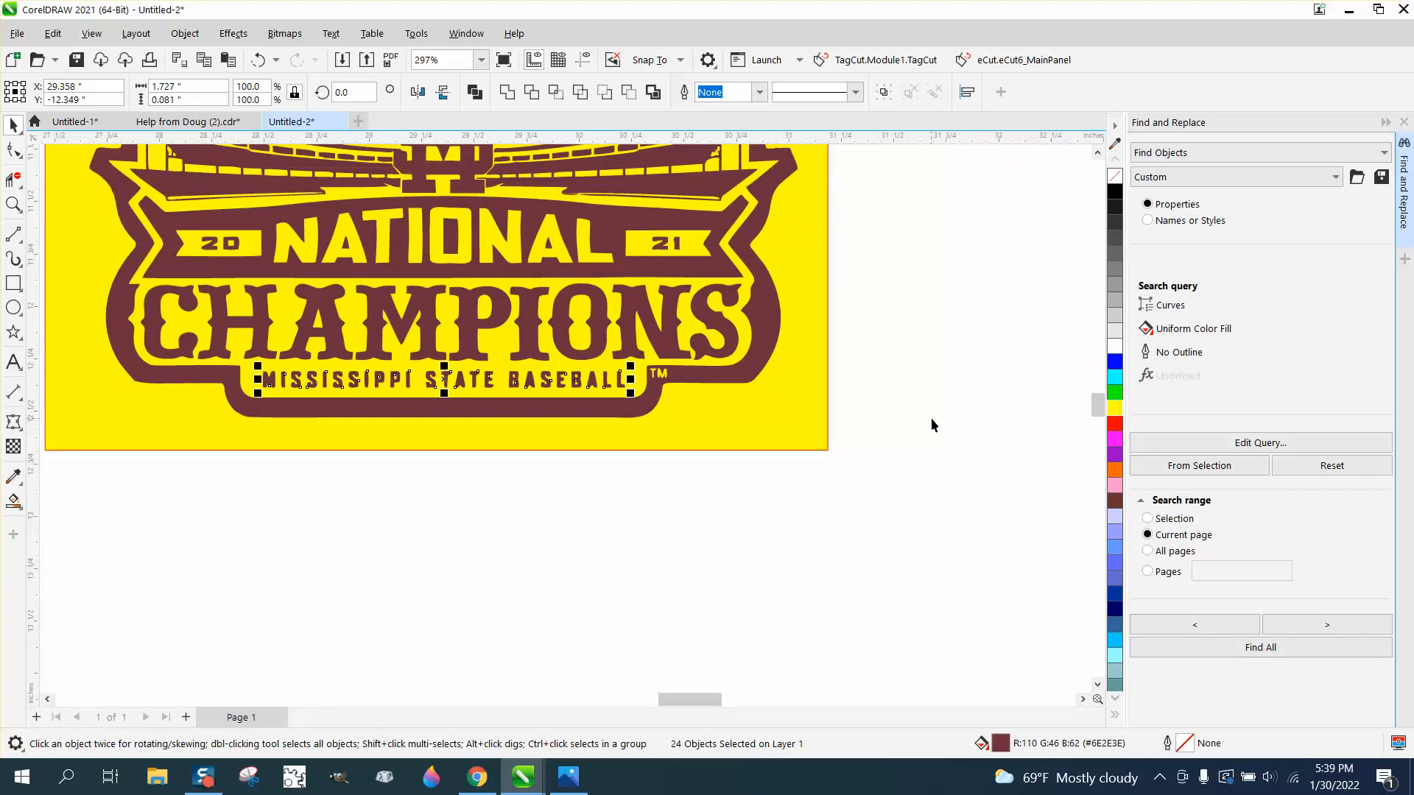
Set the nudge distance to 1 inch and nudge the traced MISSISSIPPI STATE BASEBALL letters down out of the logo
{"action": "left_click", "coordinate": [932, 419]}
{"action": "left_click_drag", "start_coordinate": [485, 93], "coordinate": [427, 95]}
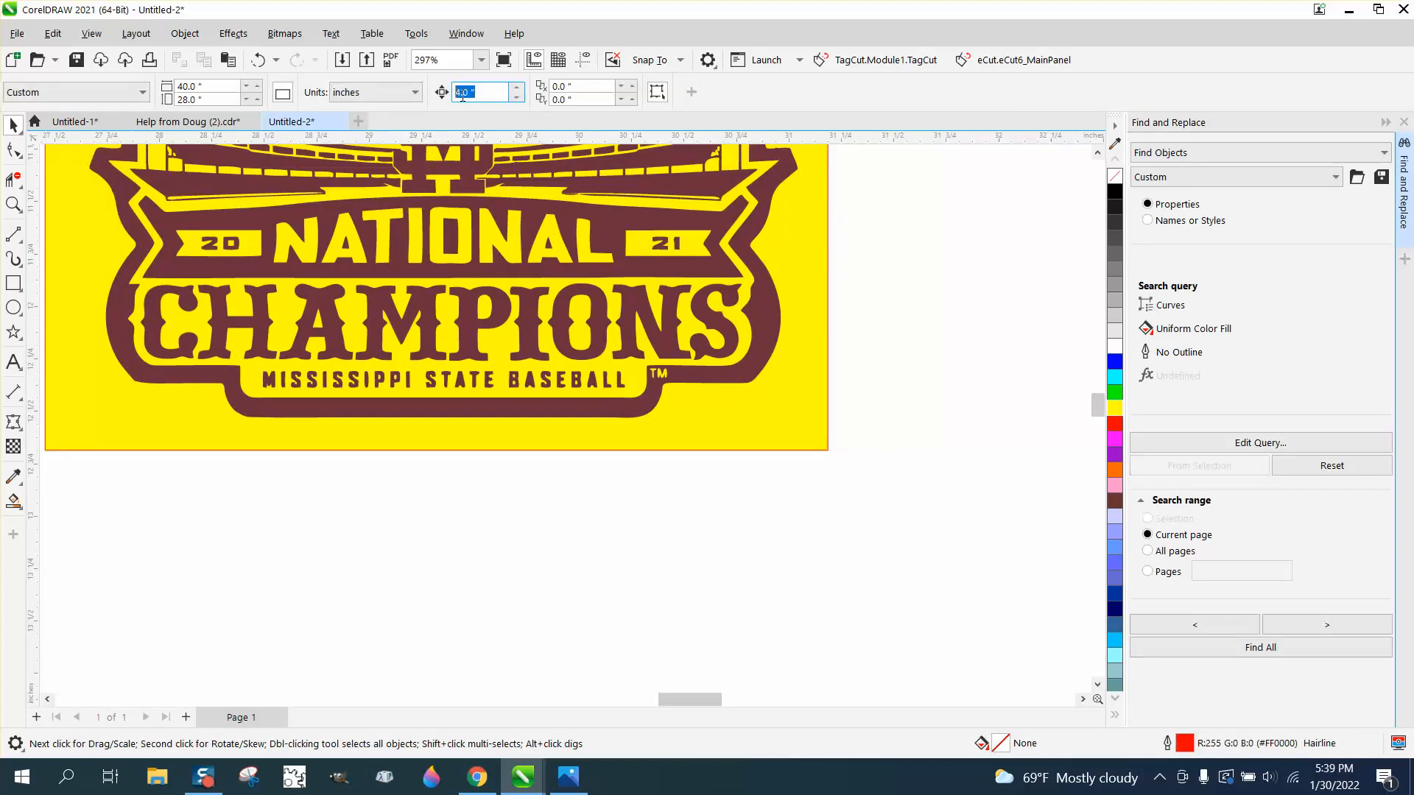
{"action": "type", "text": "1"}
{"action": "left_click", "coordinate": [621, 380]}
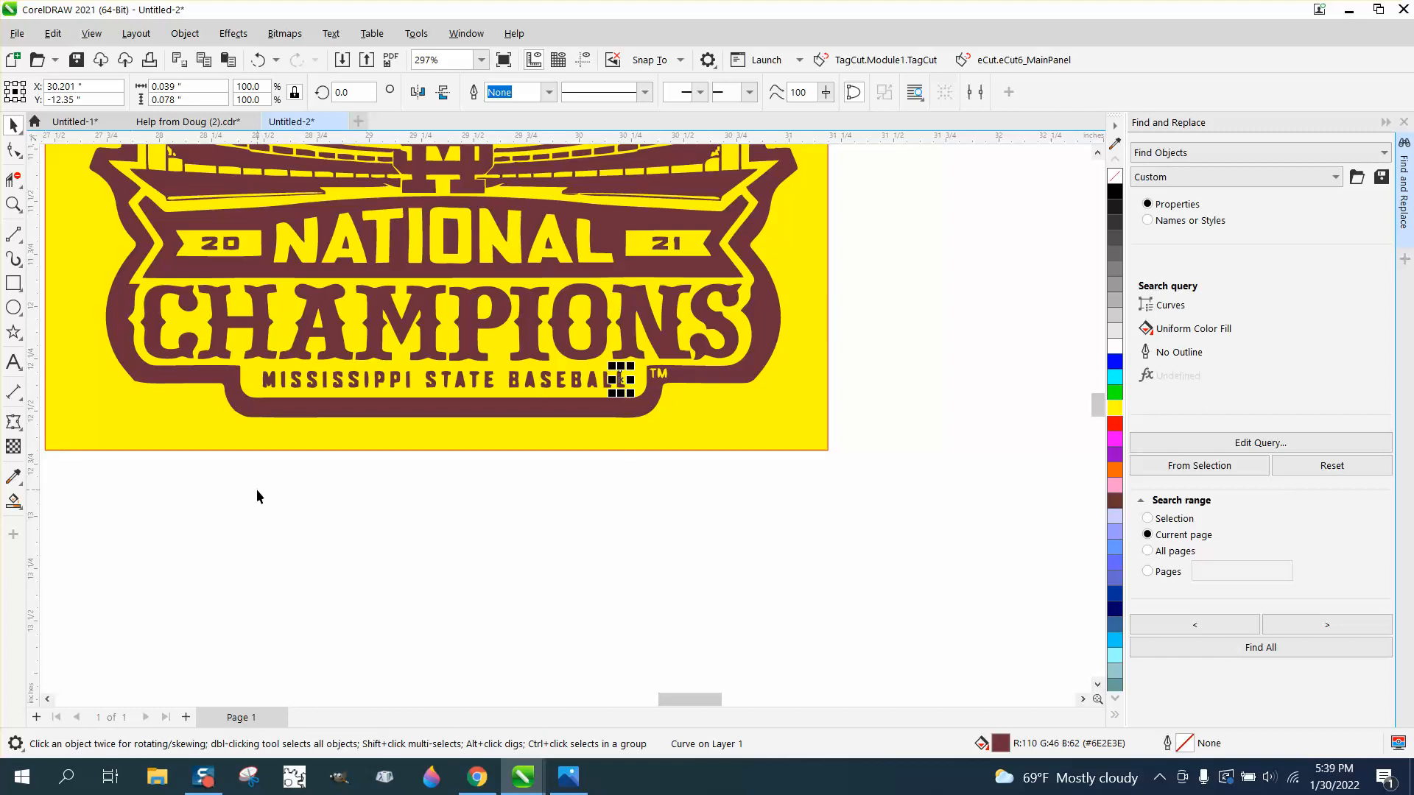
{"action": "left_click_drag", "start_coordinate": [257, 491], "coordinate": [640, 365]}
{"action": "key", "text": "Down"}
{"action": "scroll", "coordinate": [616, 388], "scroll_direction": "down", "scroll_amount": 2}
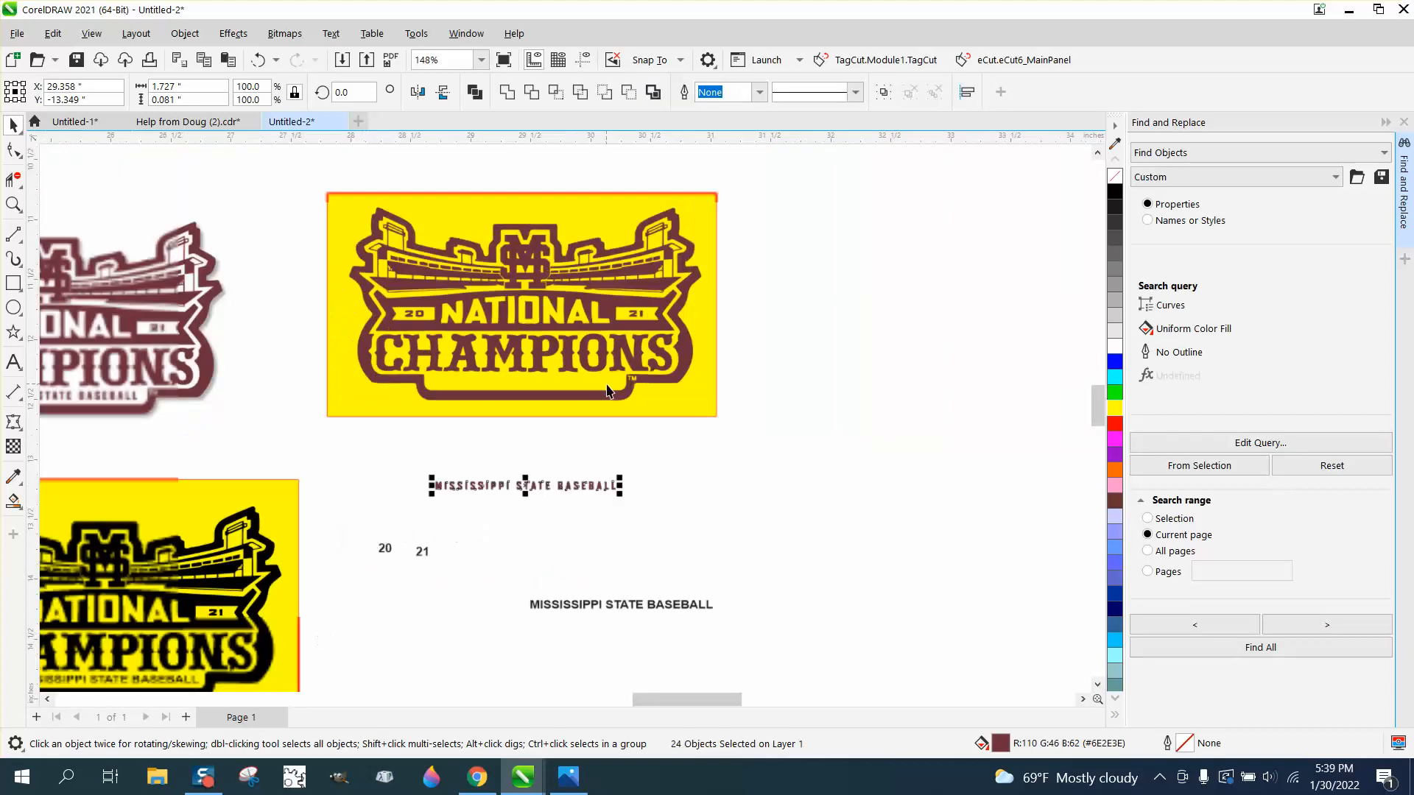
Place the black Arial MISSISSIPPI STATE BASEBALL text directly beneath the traced letters and reduce its height to about 0.076 inch
{"action": "left_click_drag", "start_coordinate": [632, 611], "coordinate": [540, 501]}
{"action": "left_click", "coordinate": [14, 204]}
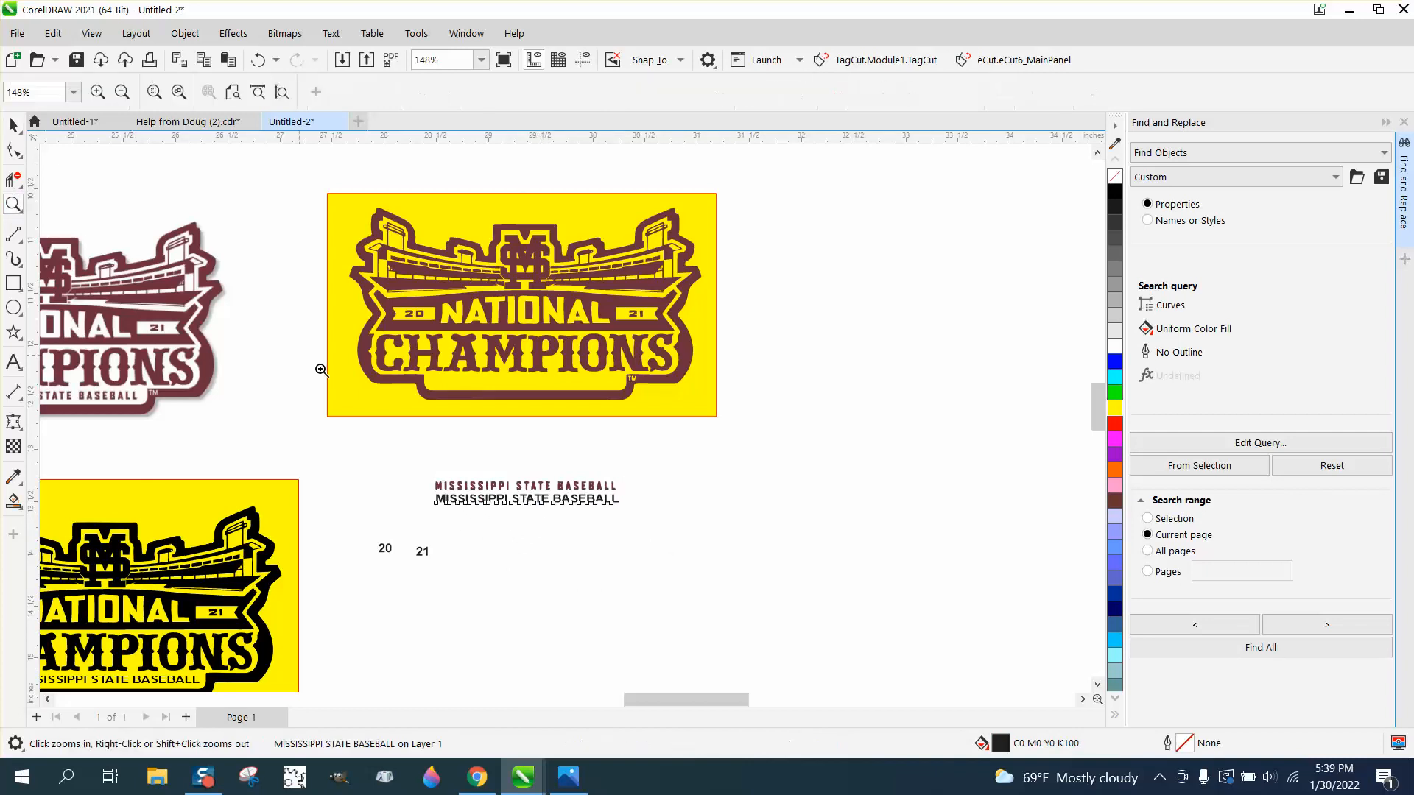
{"action": "left_click_drag", "start_coordinate": [624, 510], "coordinate": [734, 549]}
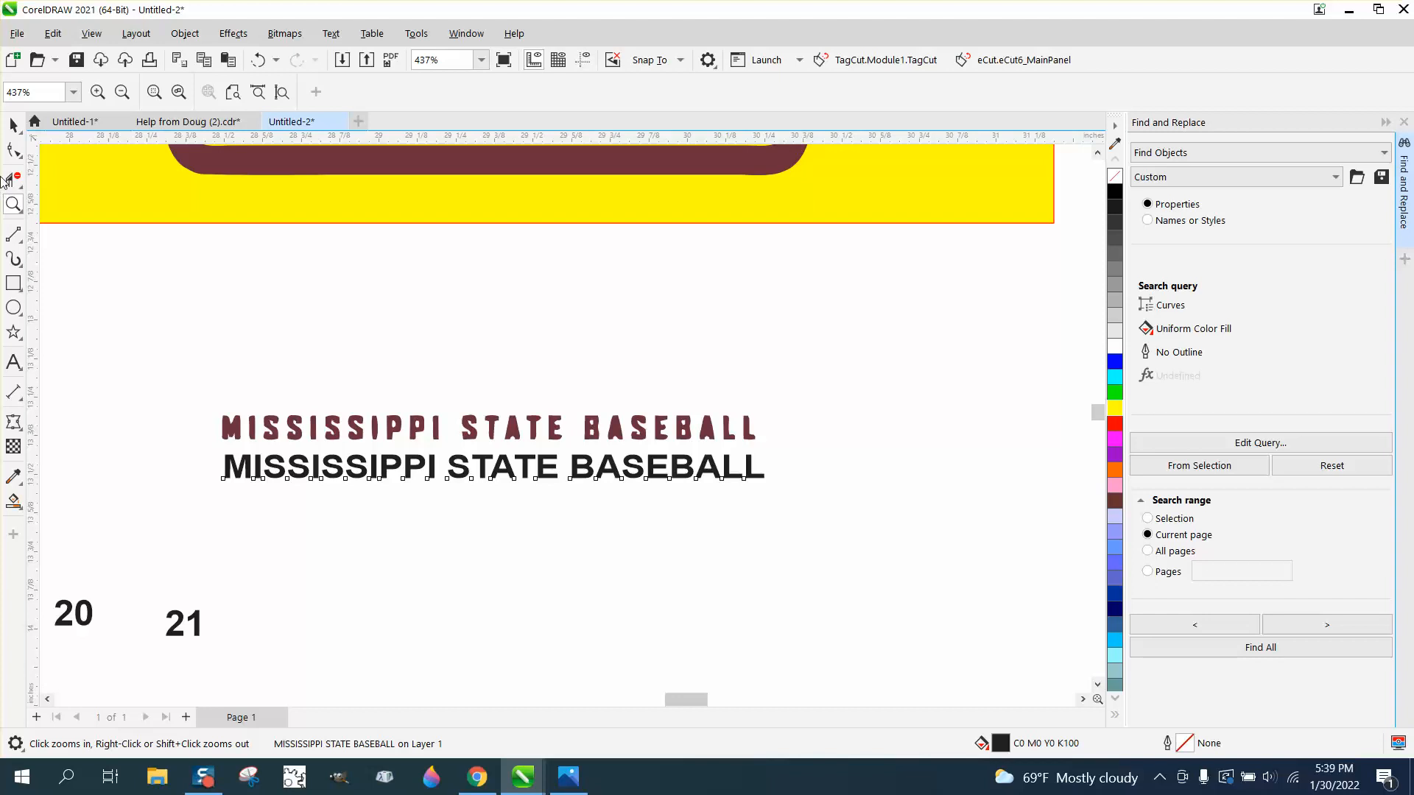
{"action": "left_click", "coordinate": [13, 125]}
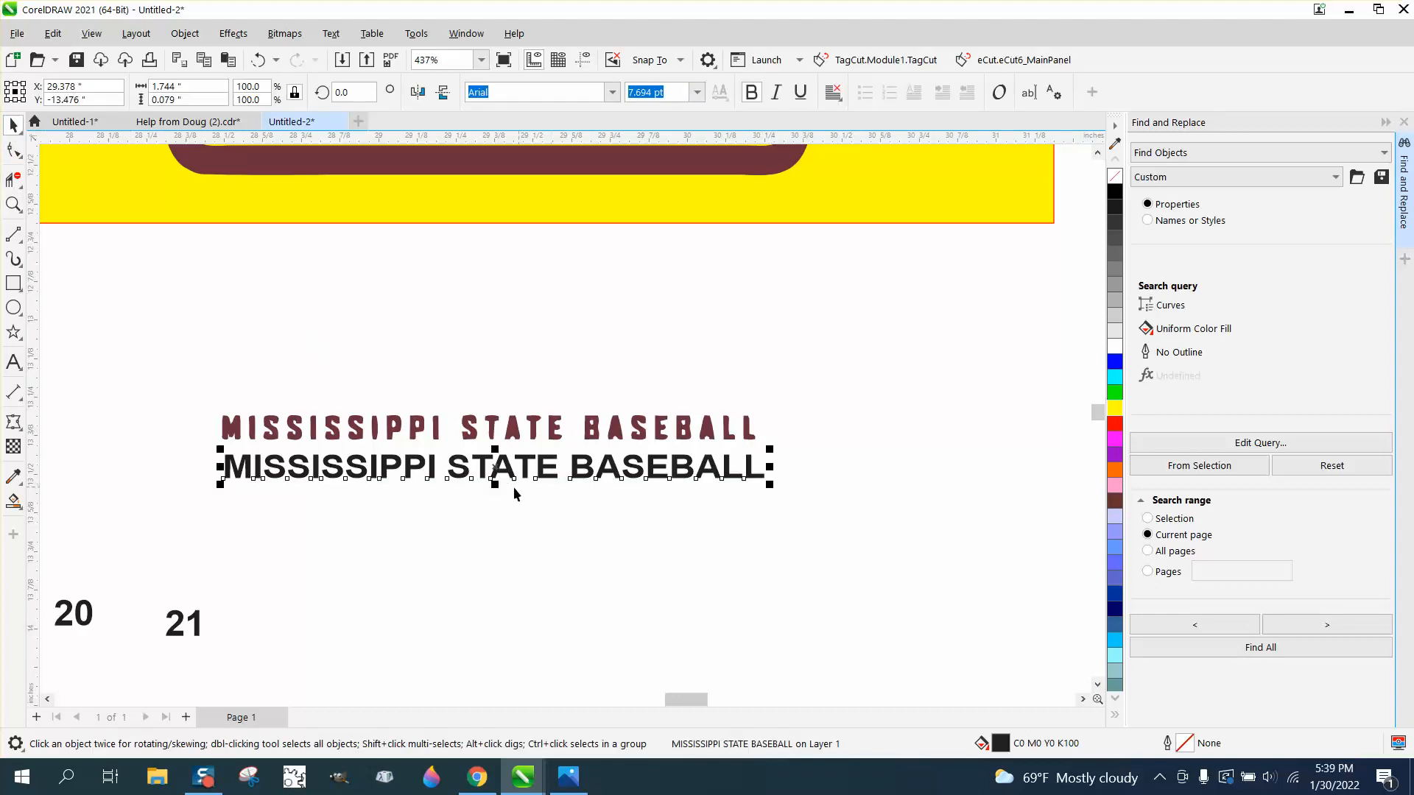
{"action": "left_click_drag", "start_coordinate": [499, 486], "coordinate": [497, 486]}
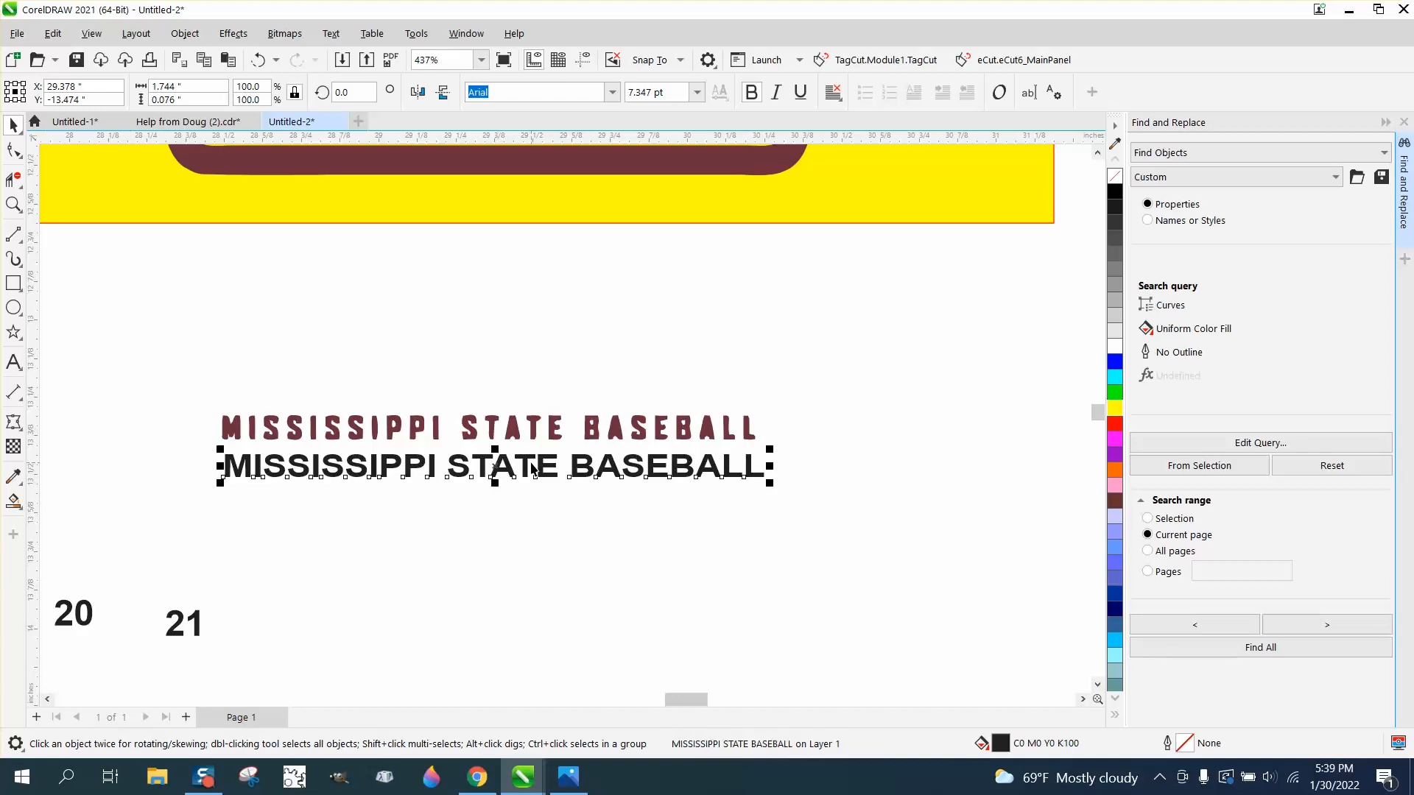
Group all the traced maroon MISSISSIPPI STATE BASEBALL letters
{"action": "scroll", "coordinate": [538, 461], "scroll_direction": "down", "scroll_amount": 3}
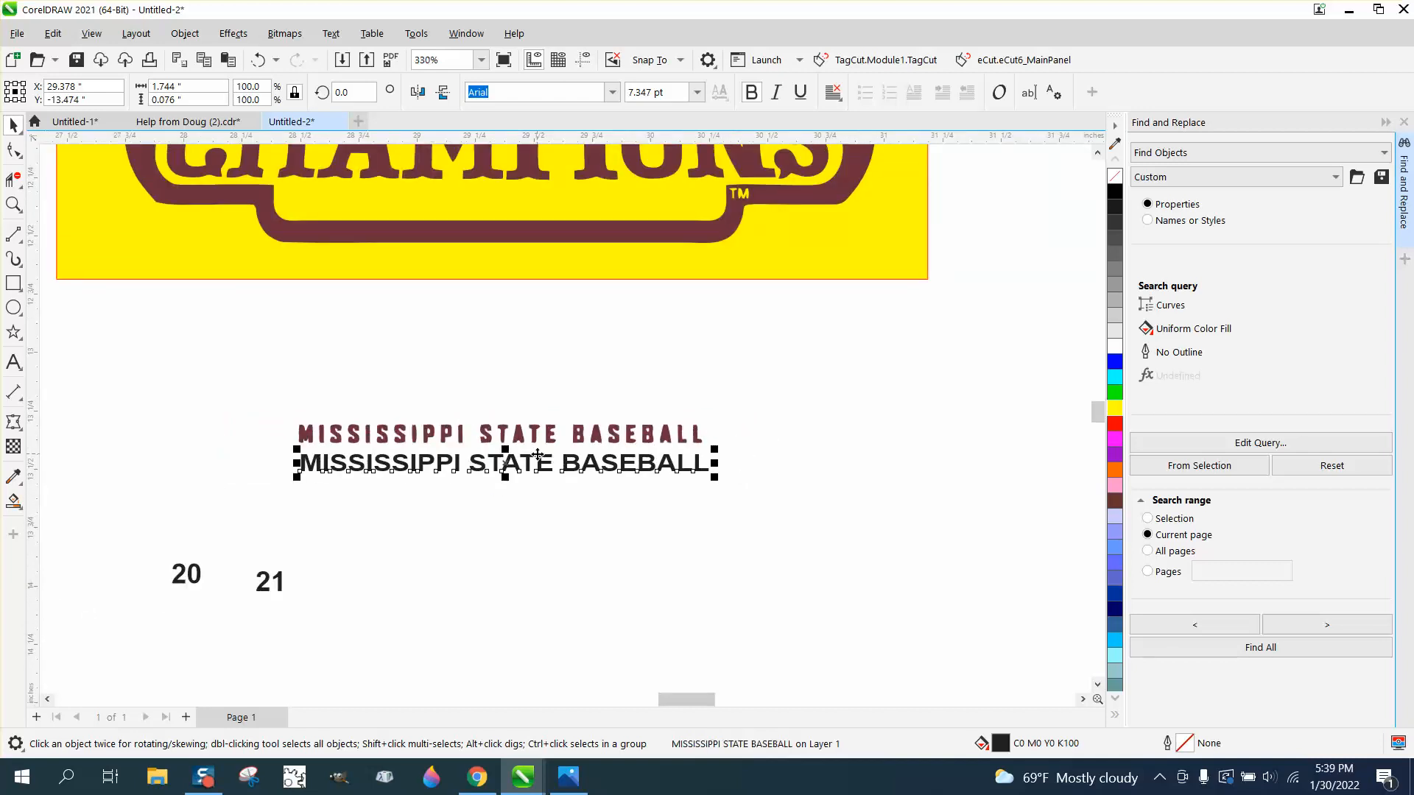
{"action": "left_click", "coordinate": [524, 444]}
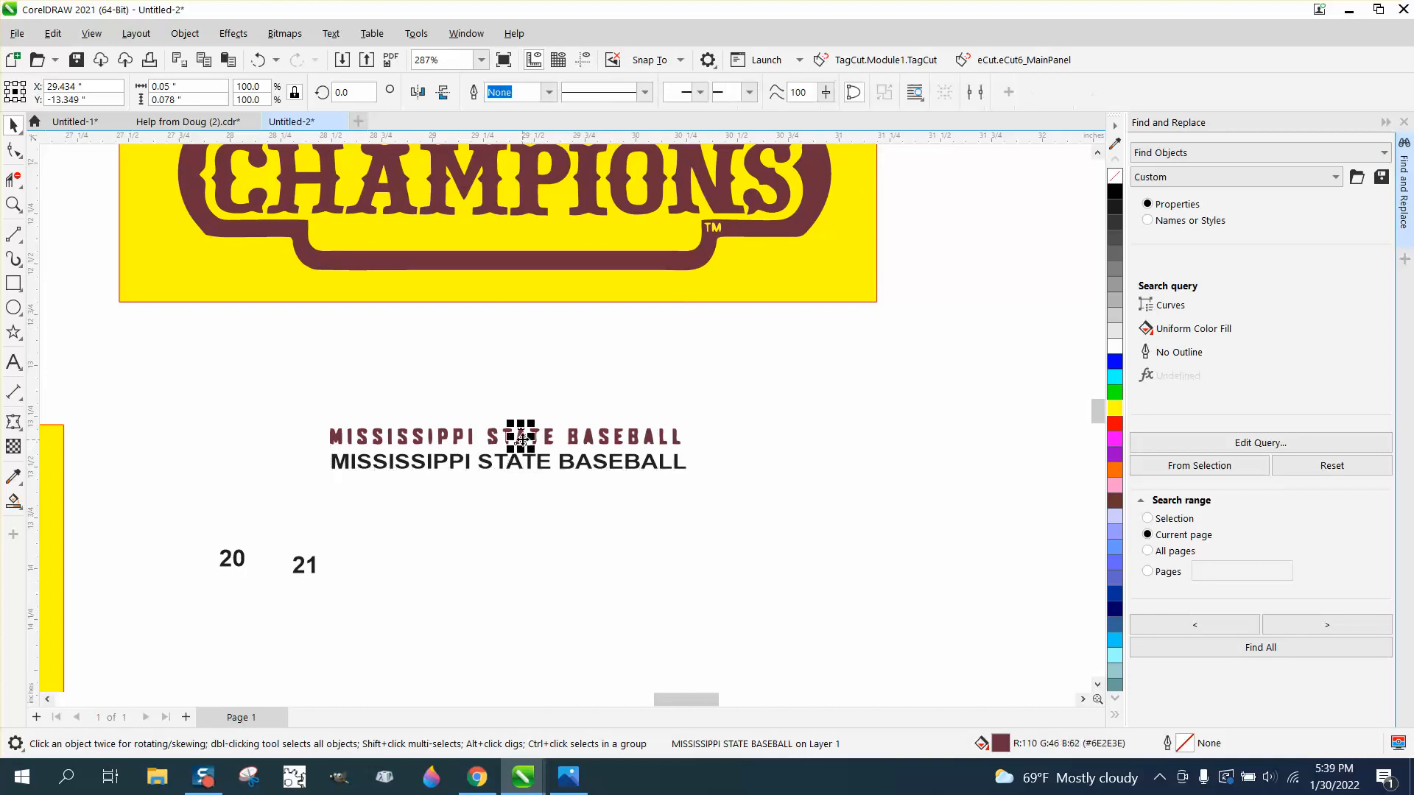
{"action": "left_click_drag", "start_coordinate": [305, 395], "coordinate": [725, 452]}
{"action": "key", "text": "ctrl+g"}
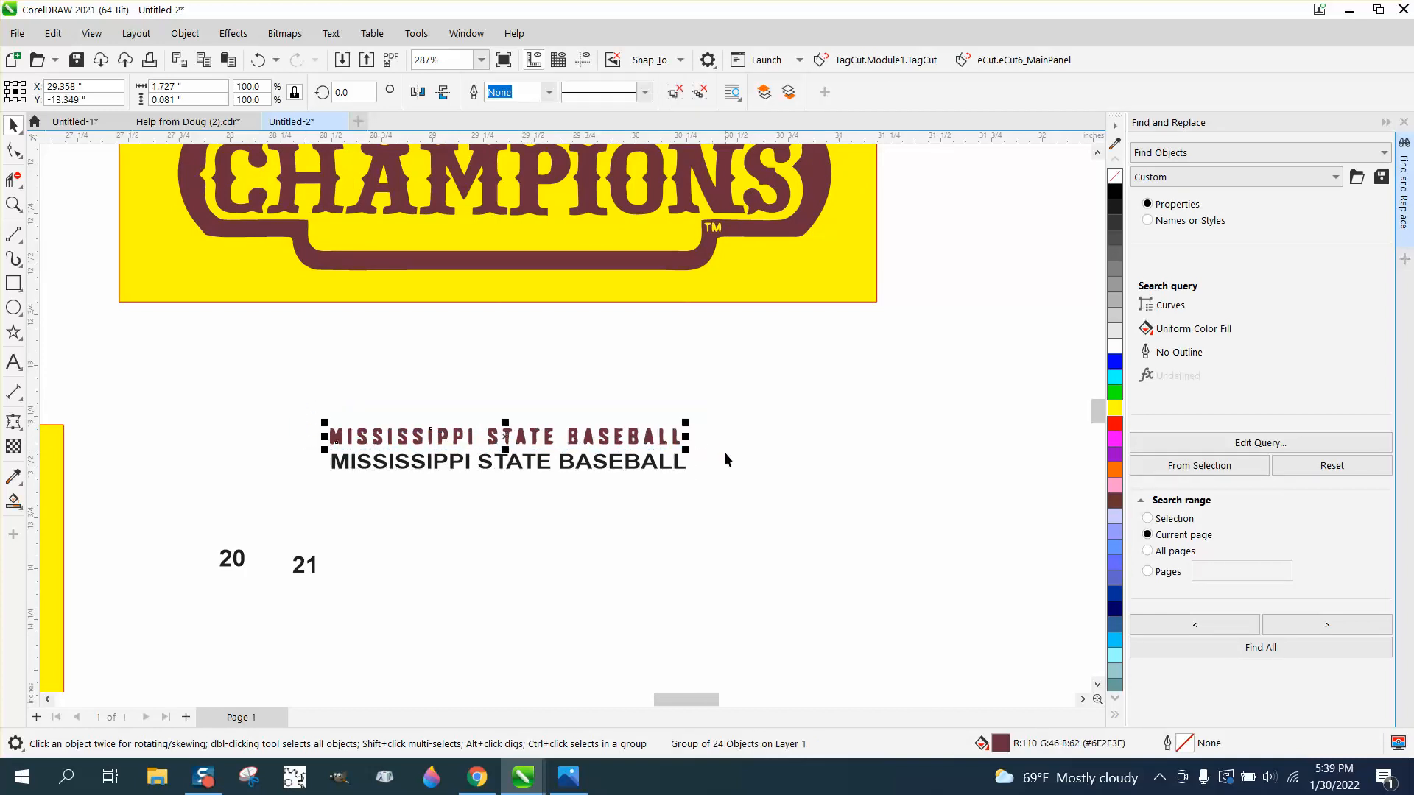
Move the black Arial text over the traced lettering and nudge it up 1 inch into the logo's empty lower banner
{"action": "left_click_drag", "start_coordinate": [603, 471], "coordinate": [616, 436]}
{"action": "key", "text": "Up"}
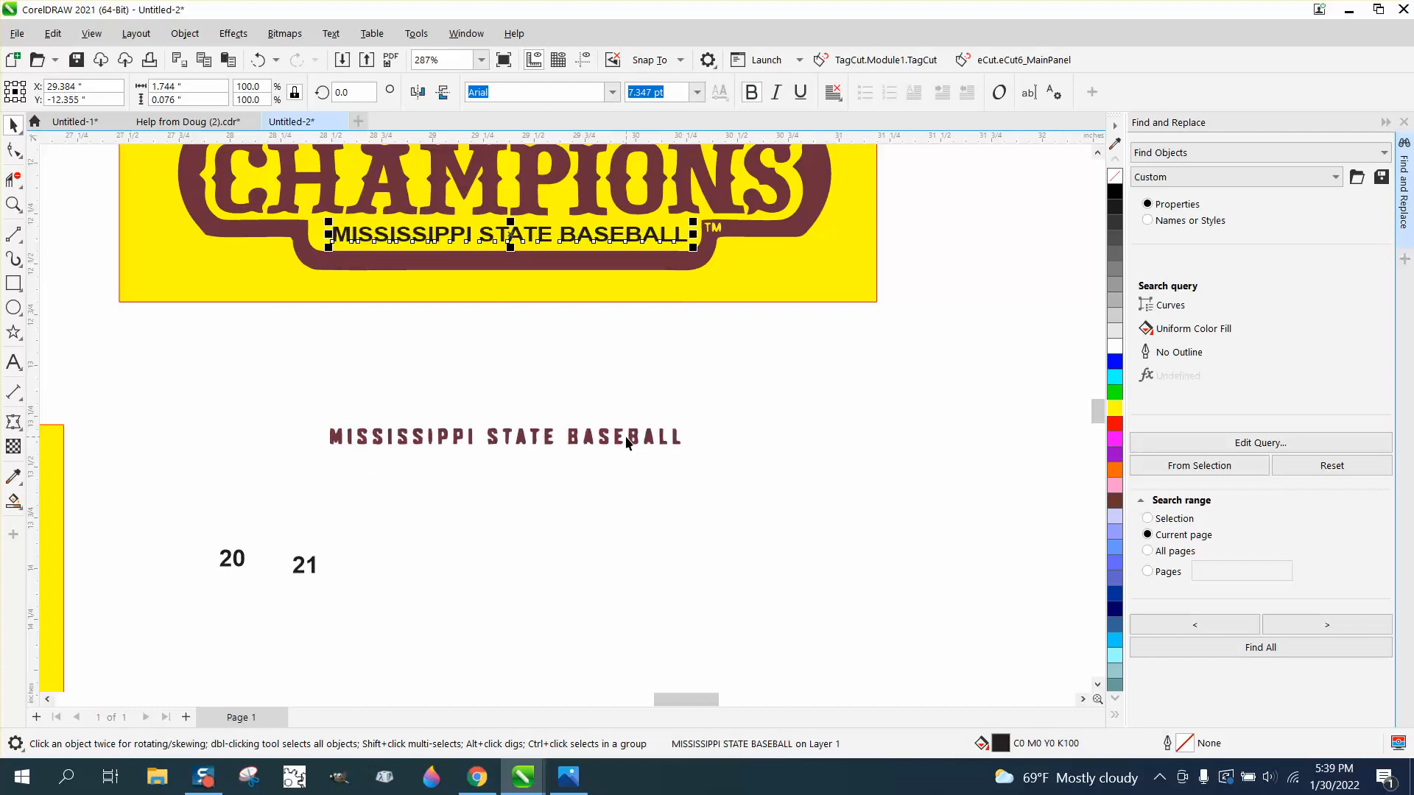
{"action": "left_click", "coordinate": [642, 395]}
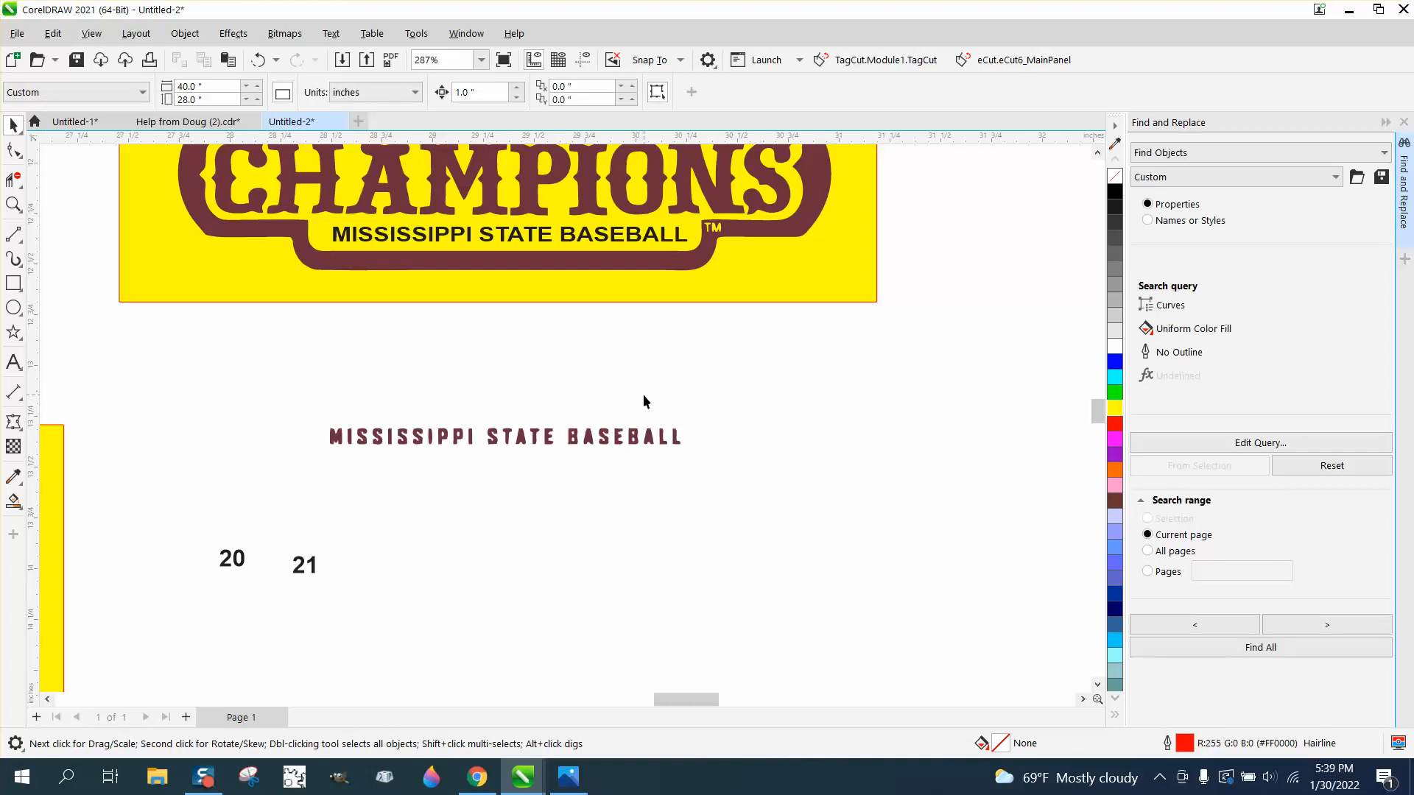
Delete all nodes of the traced TM letters from the logo's maroon border beside the lower banner
{"action": "key", "text": "z"}
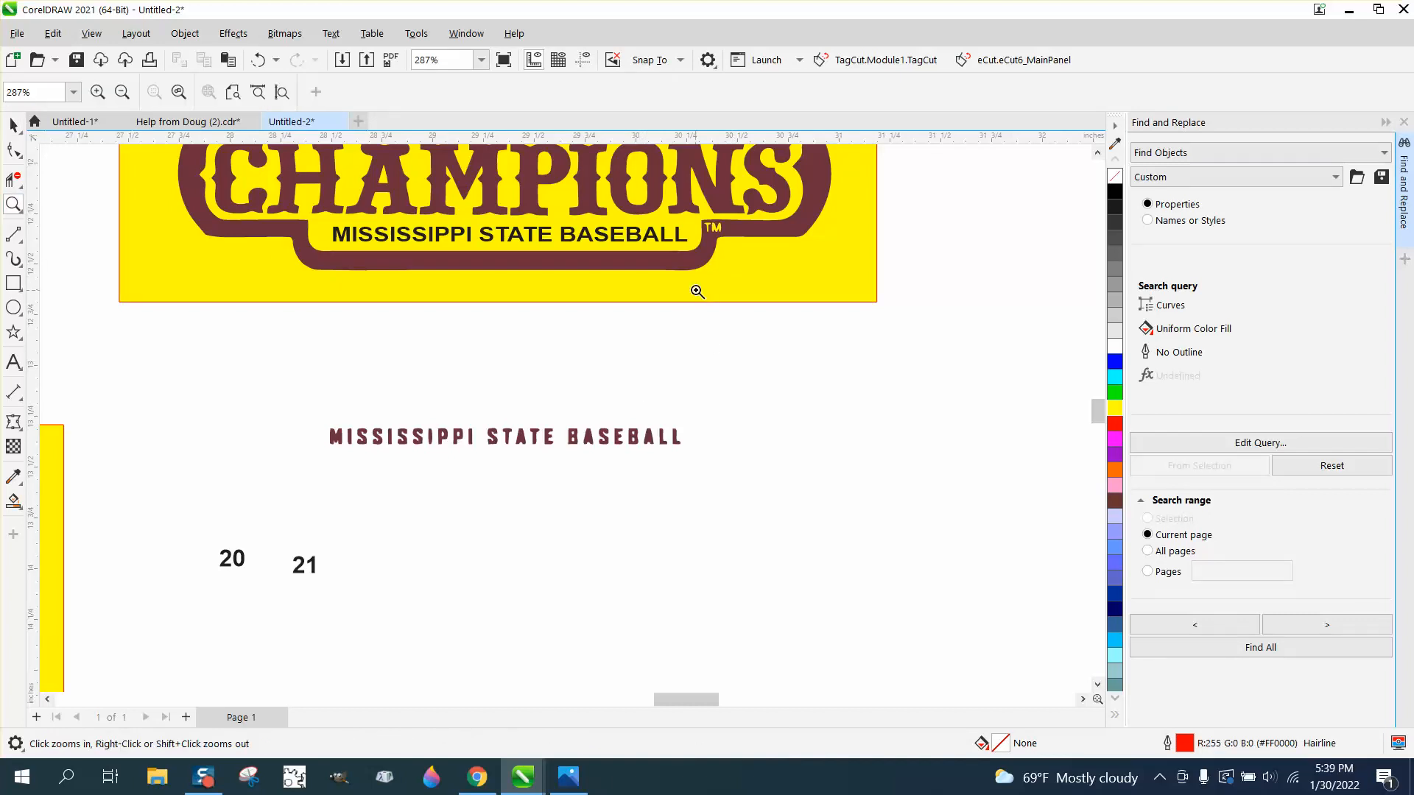
{"action": "left_click_drag", "start_coordinate": [693, 217], "coordinate": [750, 252]}
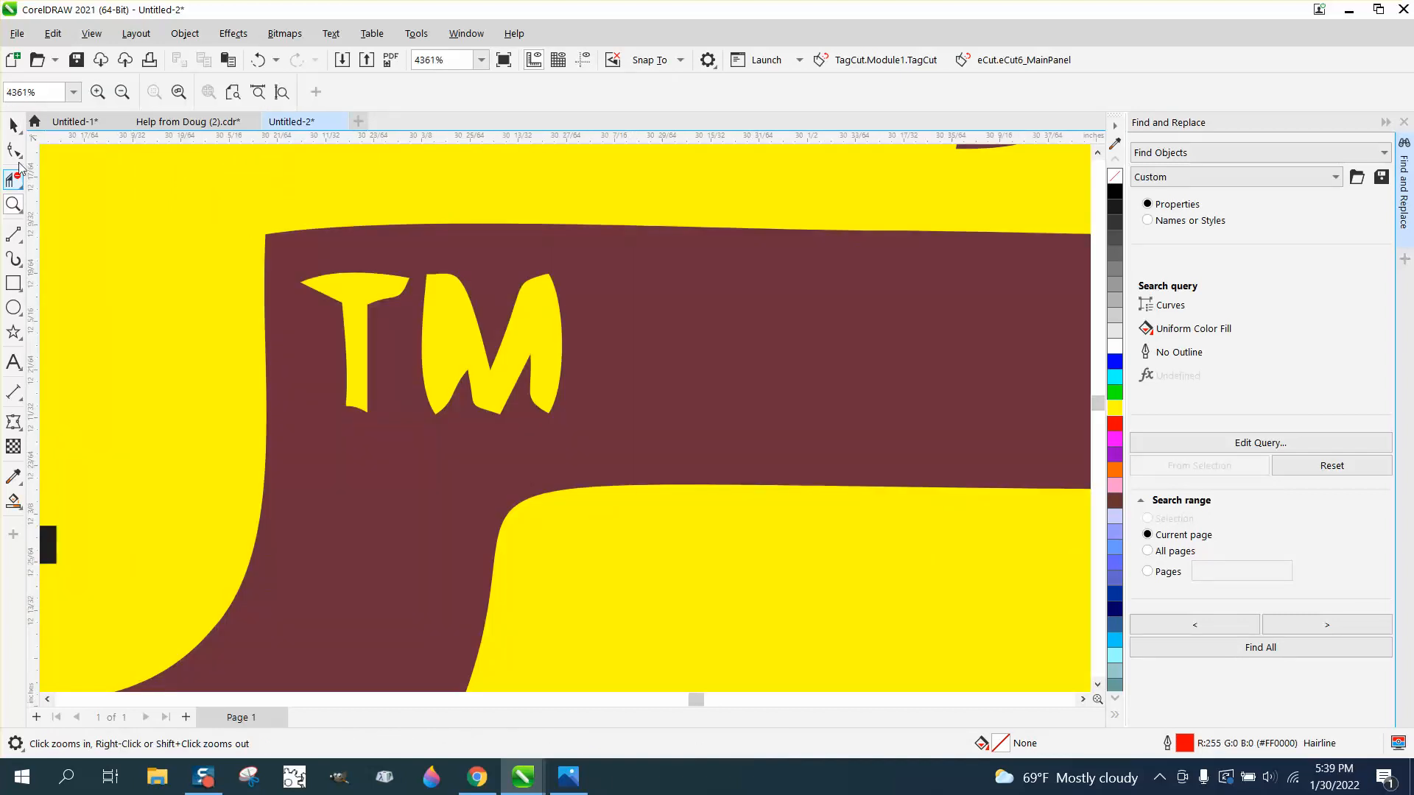
{"action": "left_click", "coordinate": [13, 125]}
{"action": "left_click", "coordinate": [13, 150]}
{"action": "left_click", "coordinate": [328, 310]}
{"action": "left_click_drag", "start_coordinate": [284, 265], "coordinate": [636, 450]}
{"action": "key", "text": "Delete"}
{"action": "scroll", "coordinate": [550, 390], "scroll_direction": "down", "scroll_amount": 8}
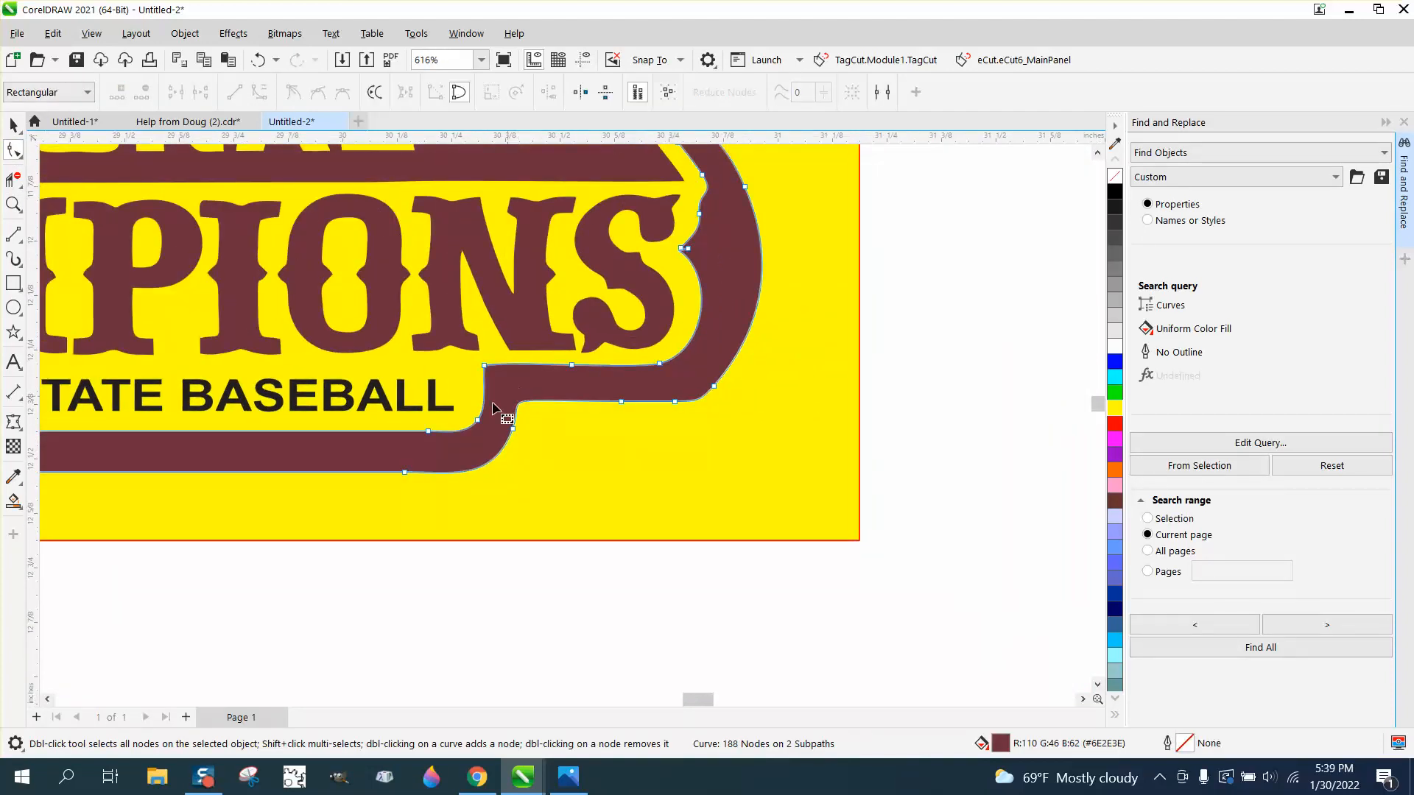
Add the artistic text TM in 24 pt Arial near the lower-right corner of the logo
{"action": "left_click", "coordinate": [14, 363]}
{"action": "left_click", "coordinate": [577, 488]}
{"action": "type", "text": "T"}
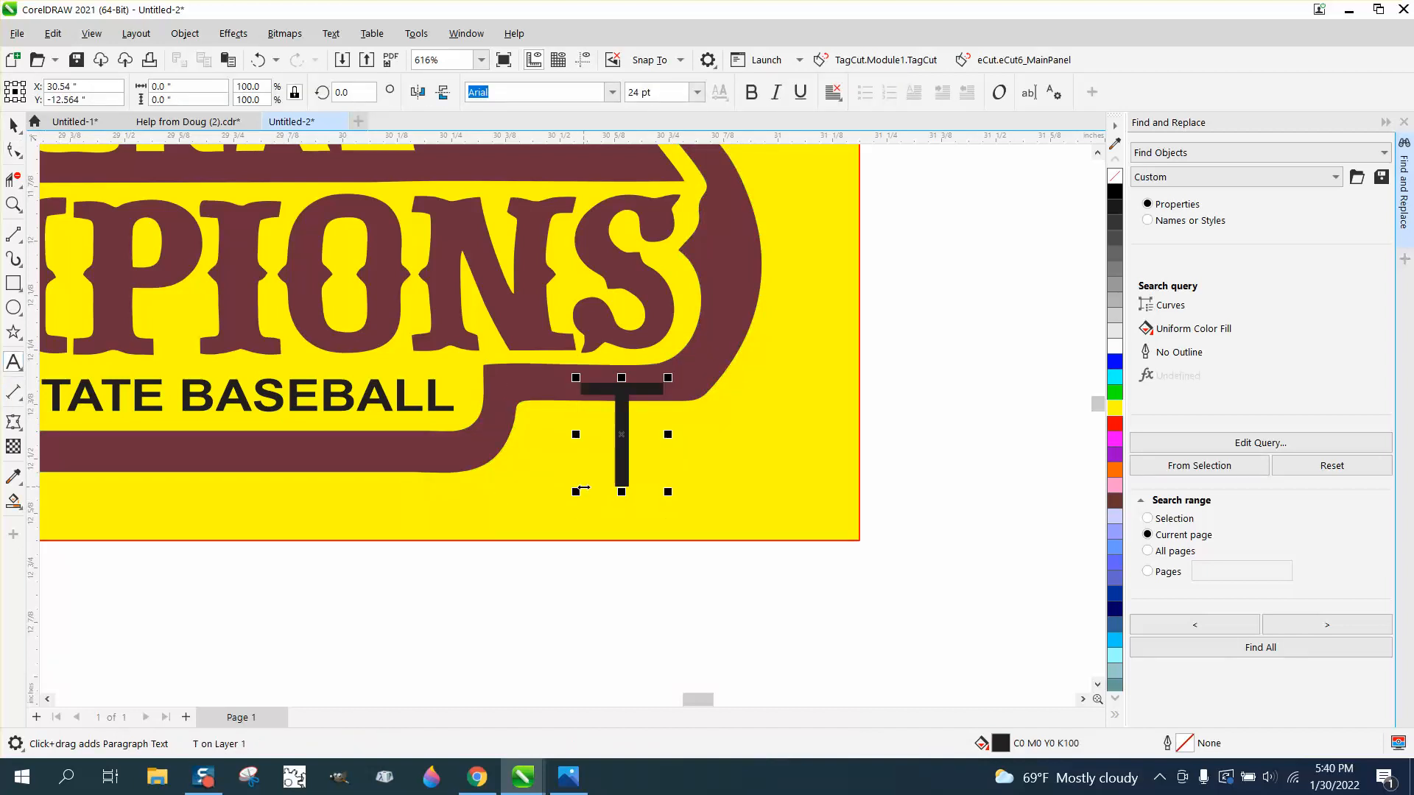
{"action": "type", "text": "M"}
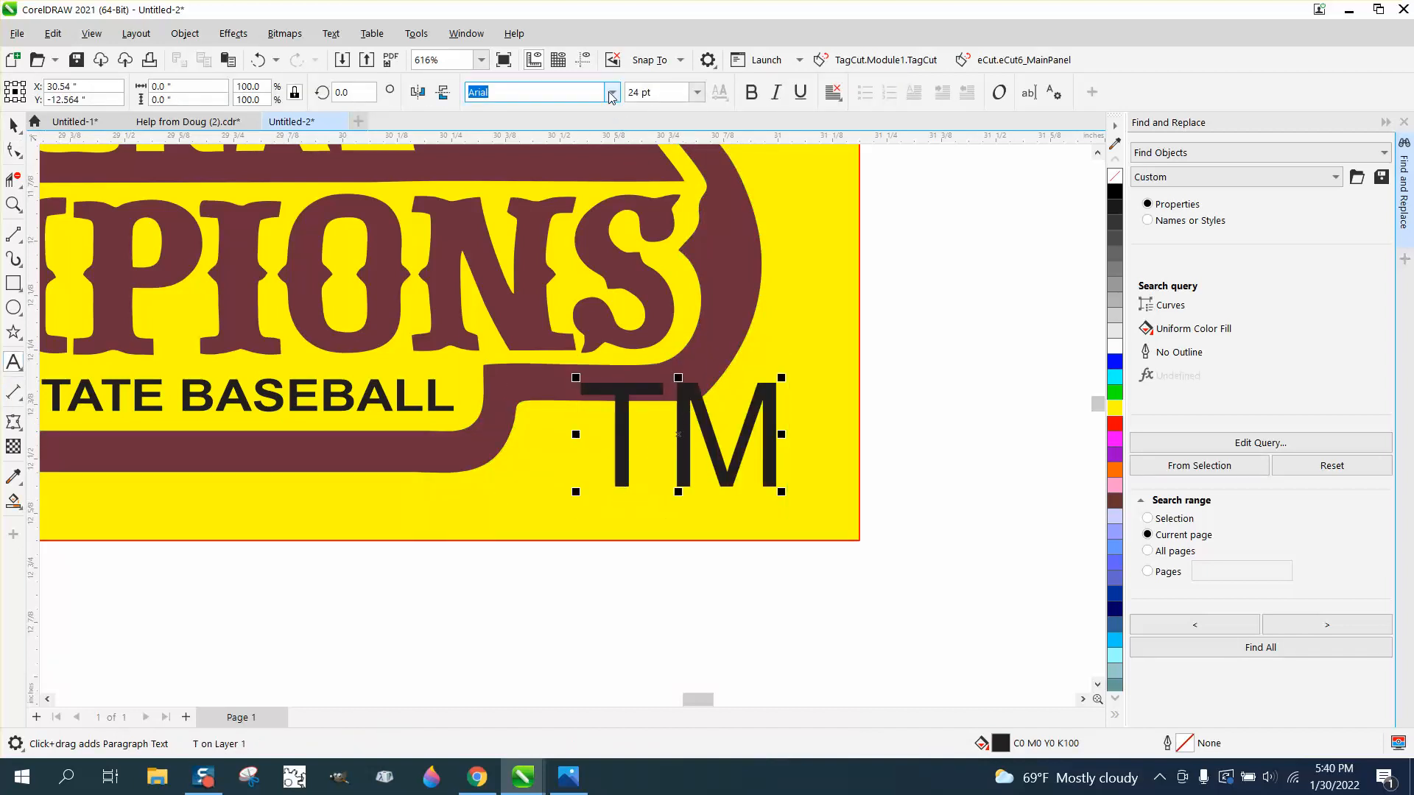
Change the TM text's font to College Block 2.0 and scale it down to about 7.6 pt near the border's lower arm
{"action": "left_click", "coordinate": [611, 93]}
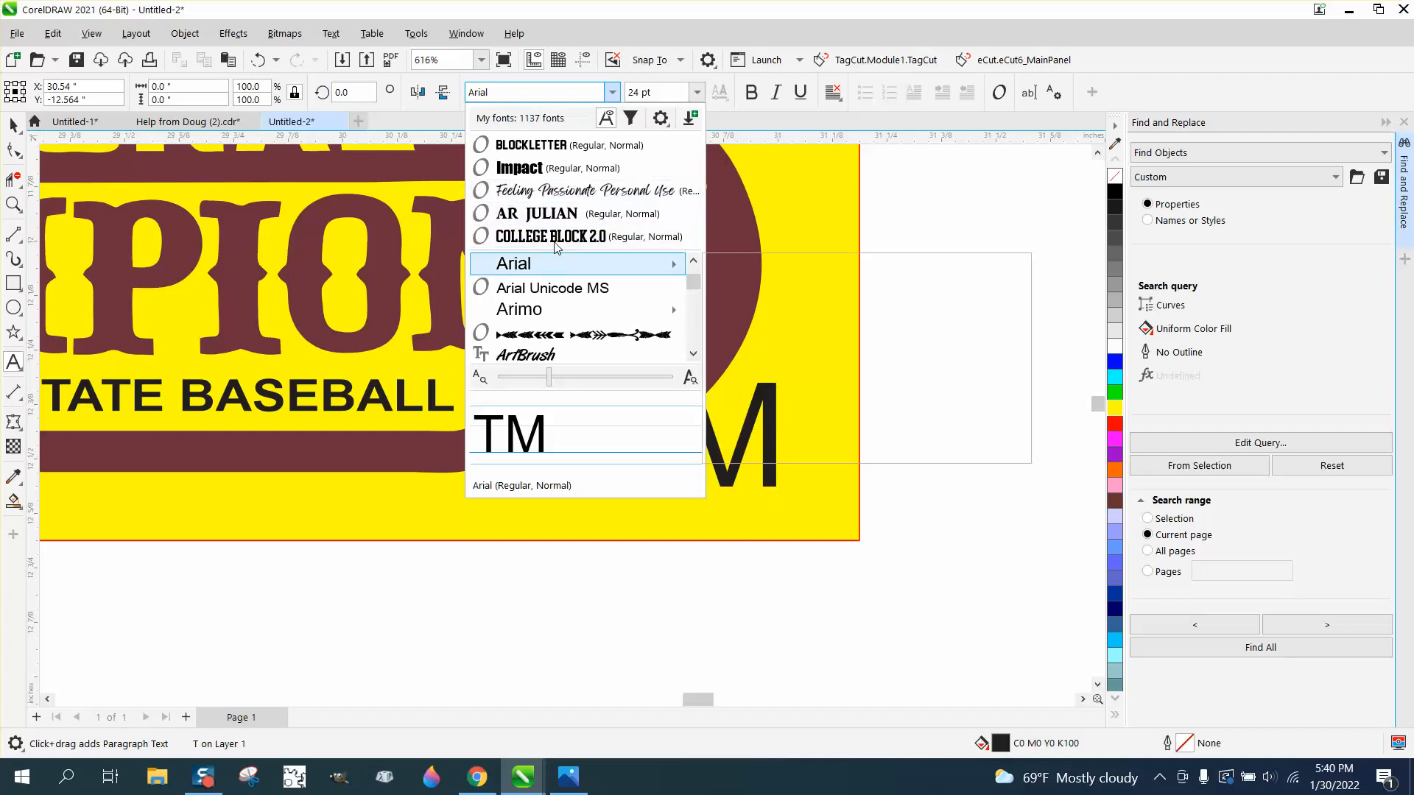
{"action": "left_click", "coordinate": [555, 236]}
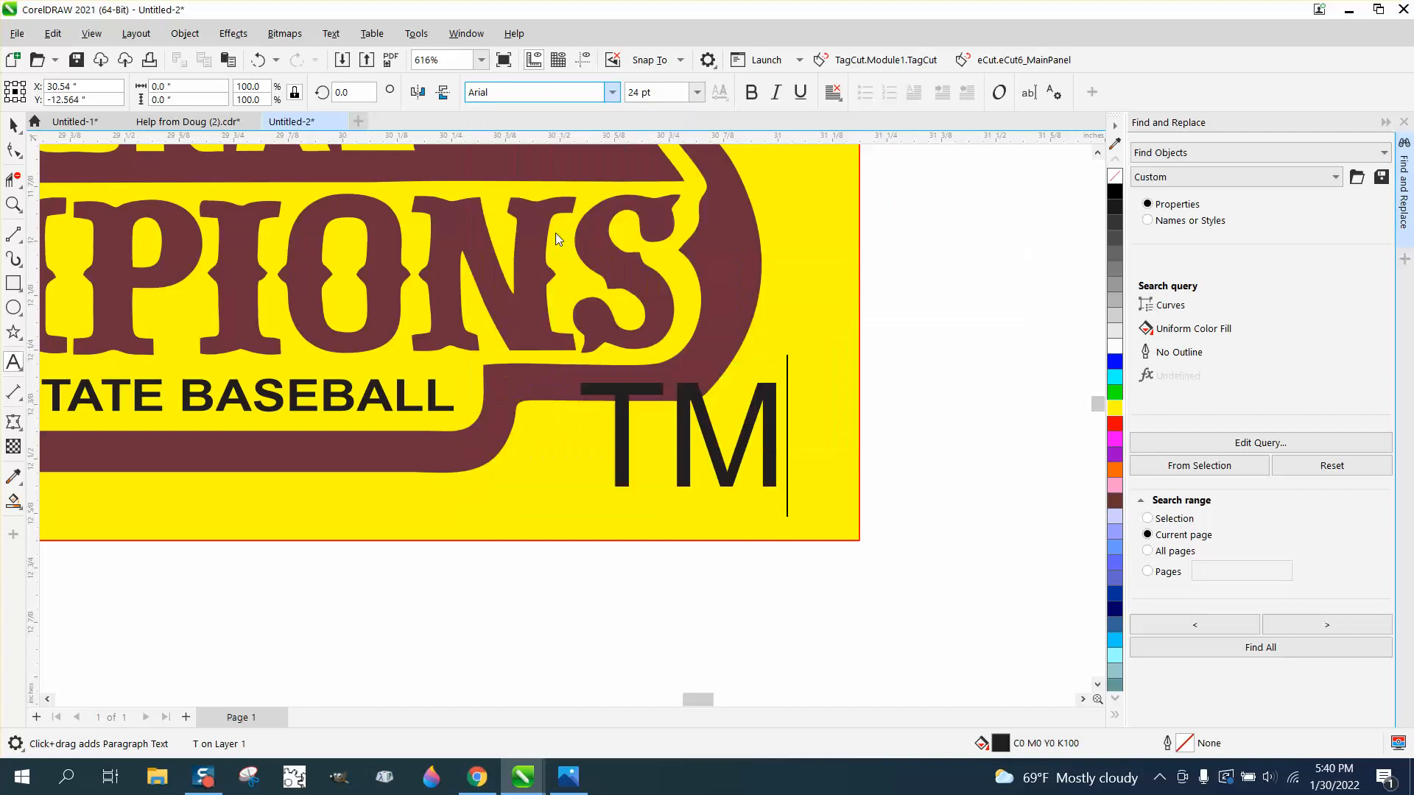
{"action": "left_click", "coordinate": [12, 127]}
{"action": "left_click", "coordinate": [611, 93]}
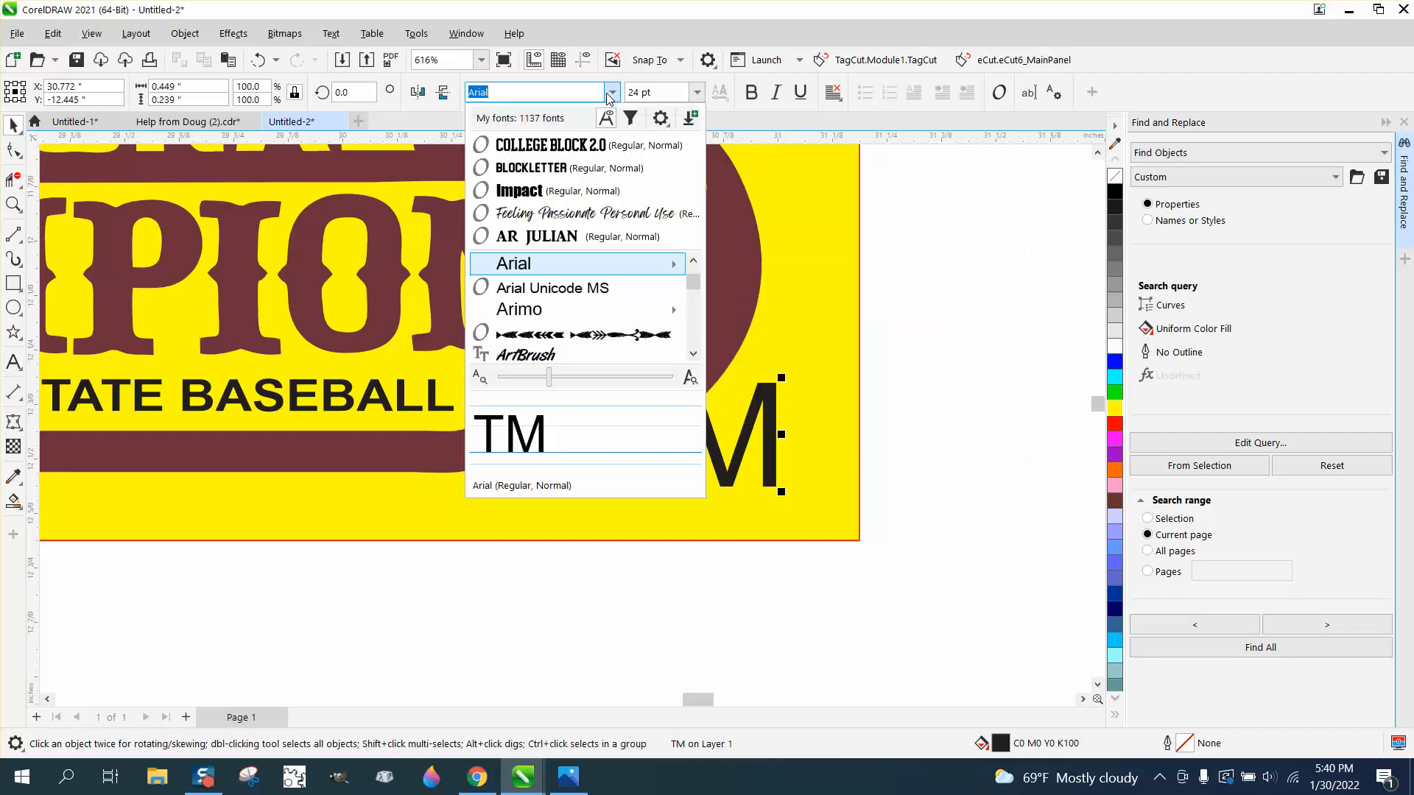
{"action": "left_click", "coordinate": [527, 145]}
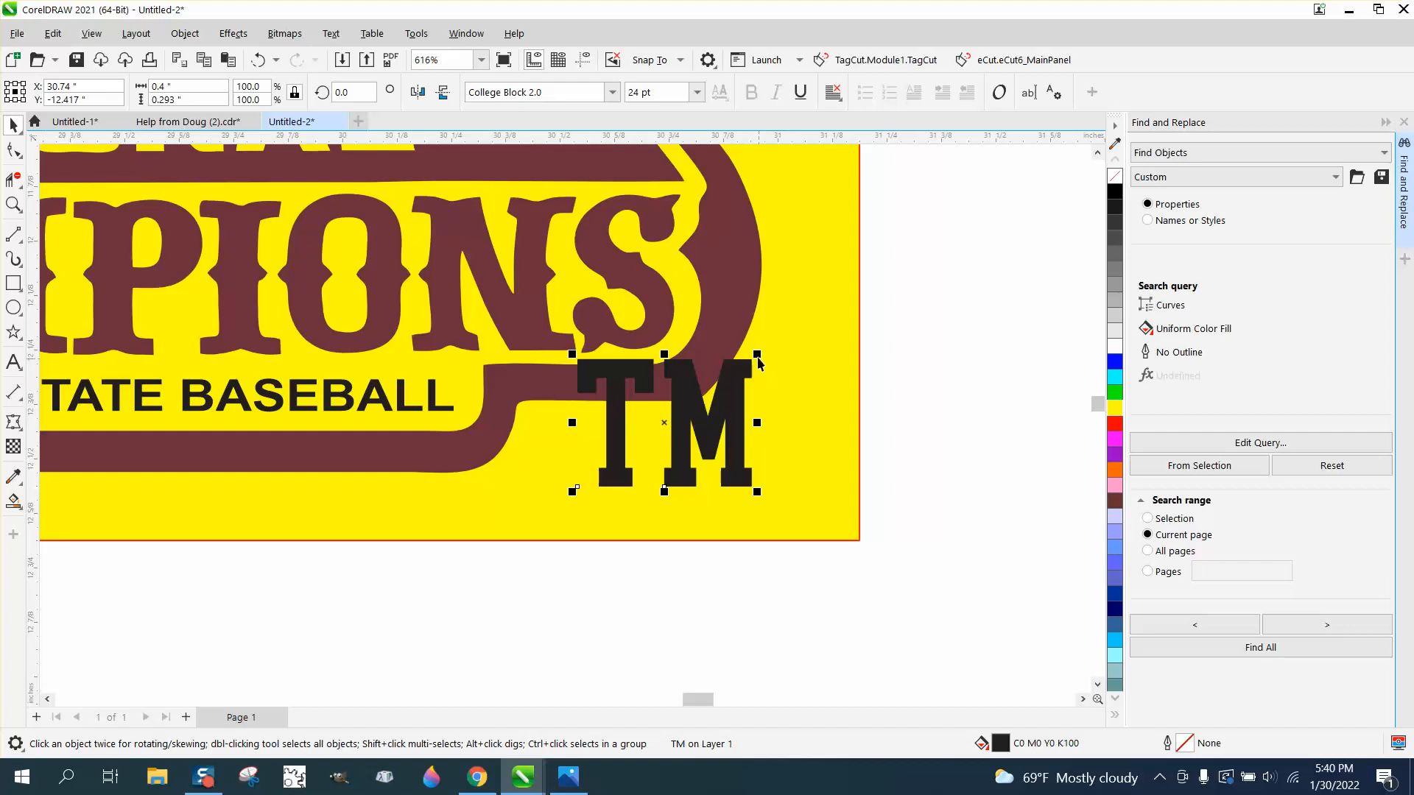
{"action": "left_click_drag", "start_coordinate": [758, 360], "coordinate": [566, 402]}
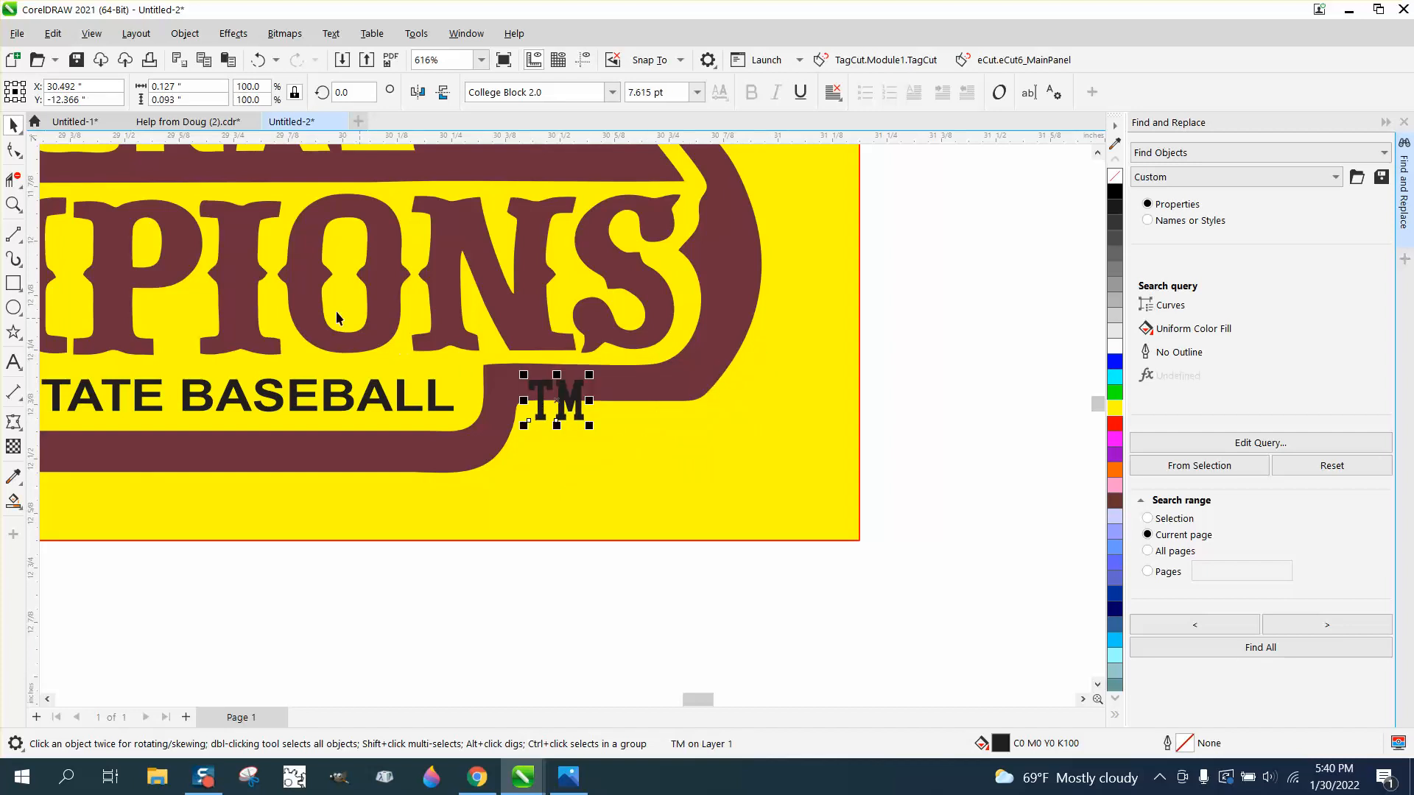
Shrink the TM text to about 5.4 pt and place it inside the maroon border just right of the word BASEBALL
{"action": "left_click", "coordinate": [13, 204]}
{"action": "left_click_drag", "start_coordinate": [439, 324], "coordinate": [726, 489]}
{"action": "key", "text": "space"}
{"action": "left_click_drag", "start_coordinate": [581, 481], "coordinate": [545, 455]}
{"action": "left_click_drag", "start_coordinate": [484, 396], "coordinate": [427, 360]}
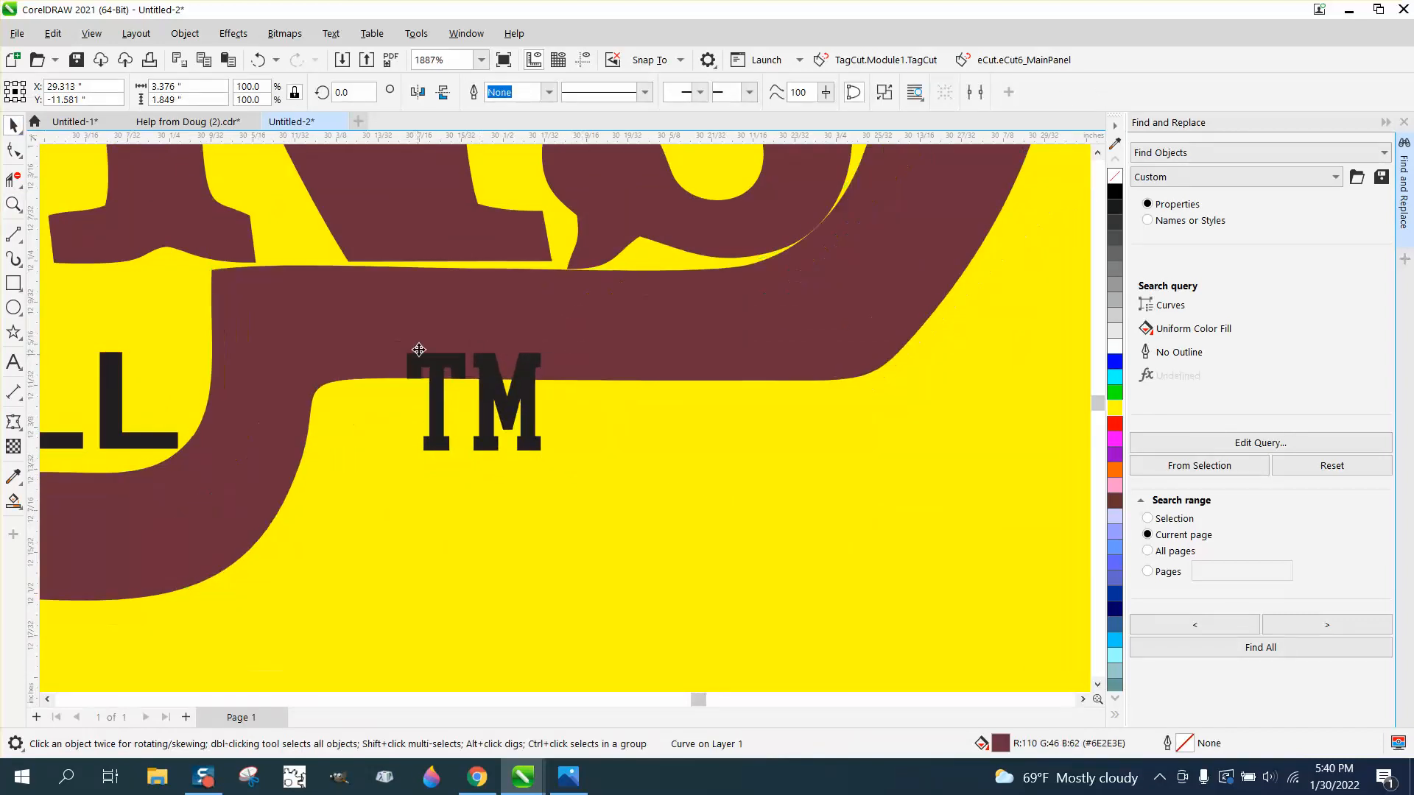
{"action": "left_click", "coordinate": [257, 61]}
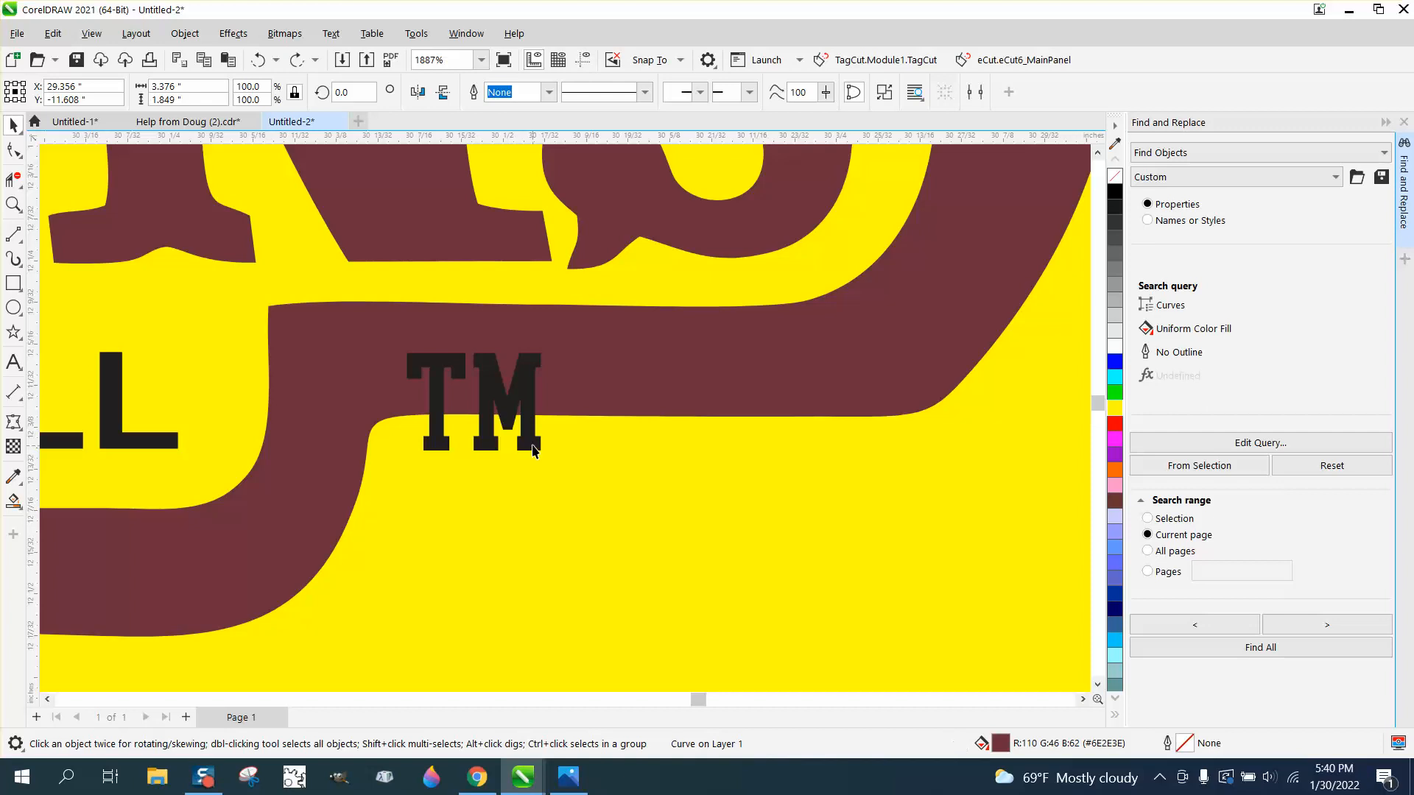
{"action": "left_click_drag", "start_coordinate": [533, 447], "coordinate": [443, 402]}
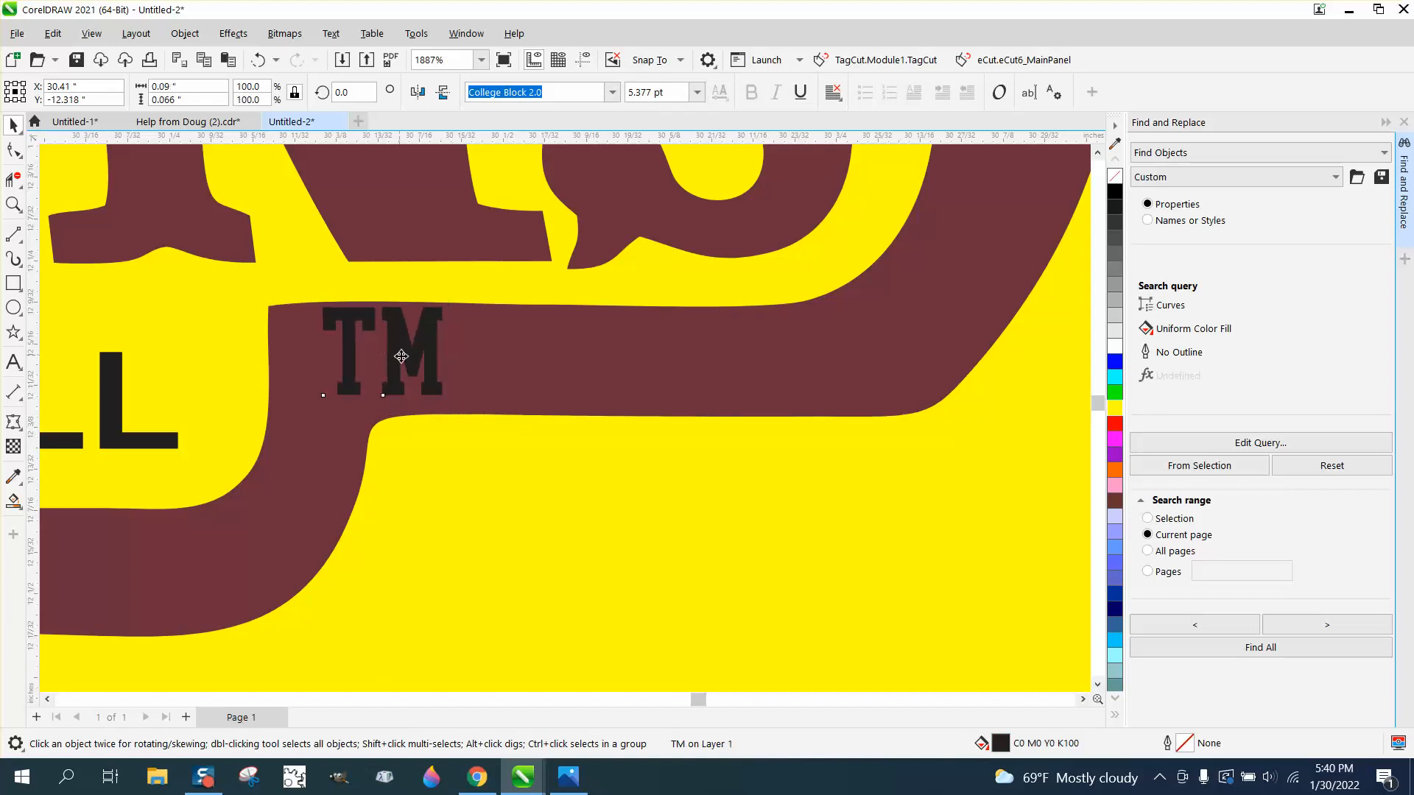
{"action": "left_click_drag", "start_coordinate": [404, 354], "coordinate": [408, 358]}
Widen the spacing between the T and M letters with the Shape tool
{"action": "left_click", "coordinate": [25, 158]}
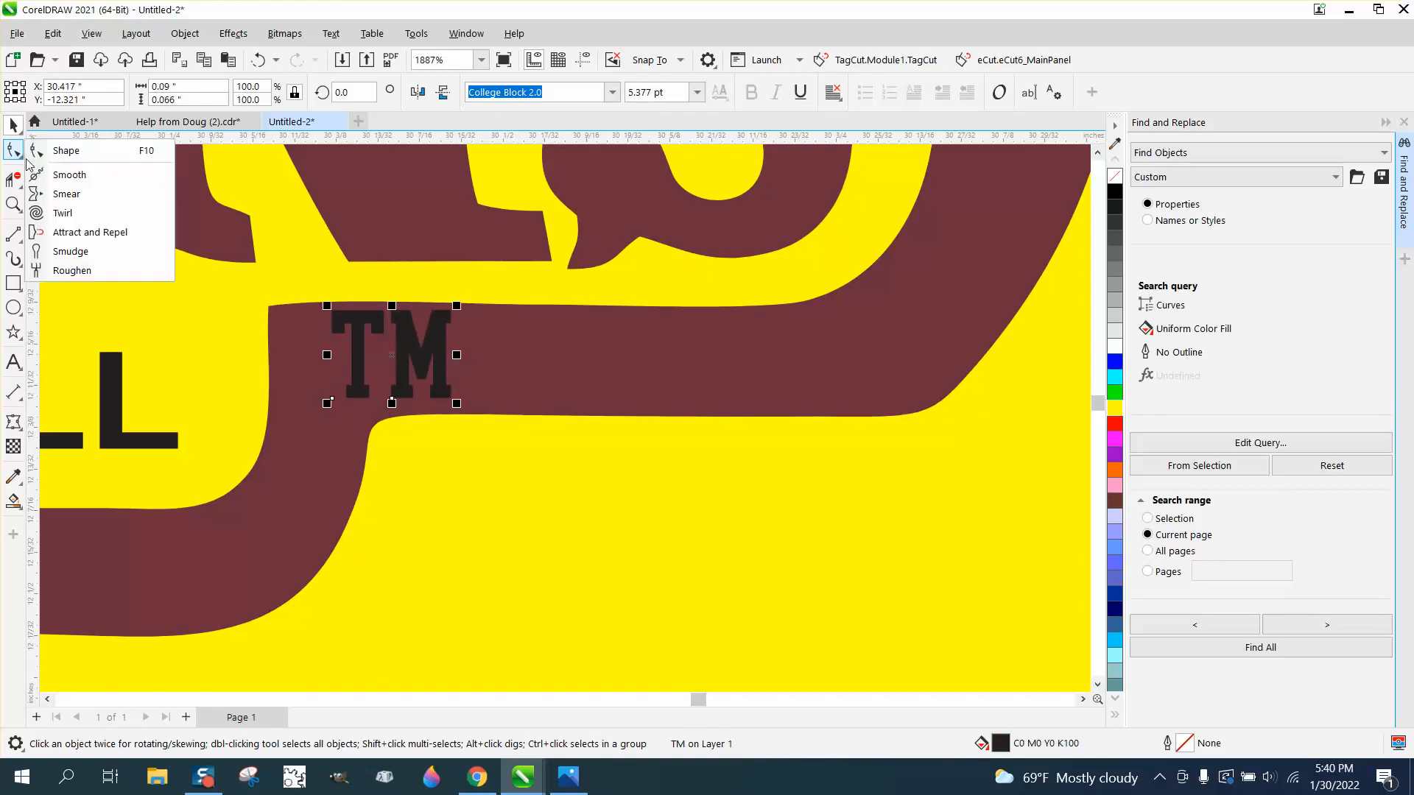
{"action": "left_click", "coordinate": [65, 156]}
{"action": "left_click_drag", "start_coordinate": [457, 400], "coordinate": [475, 406]}
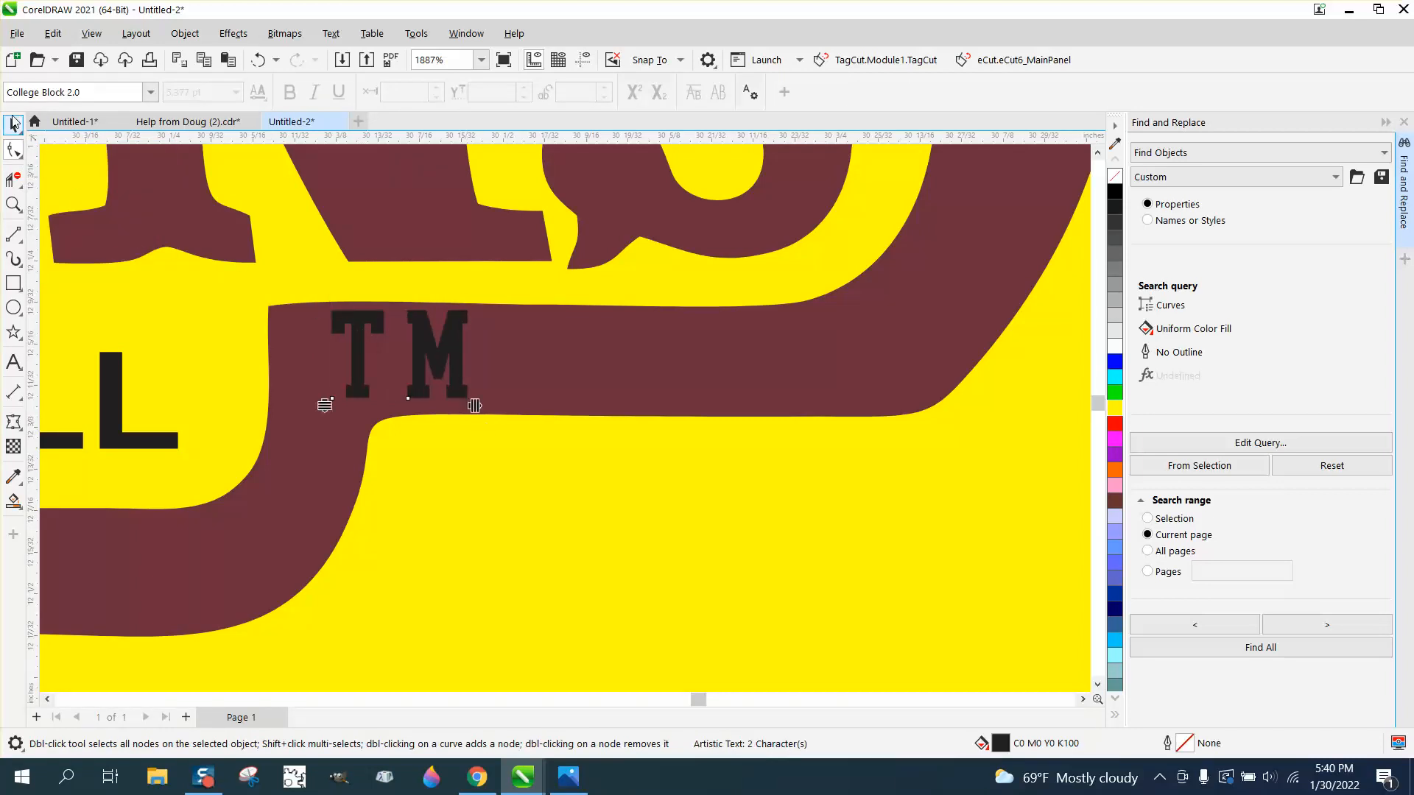
Remove the fill from the TM text and the maroon border curve, and give both a black outline
{"action": "left_click", "coordinate": [12, 123]}
{"action": "left_click", "coordinate": [1113, 180]}
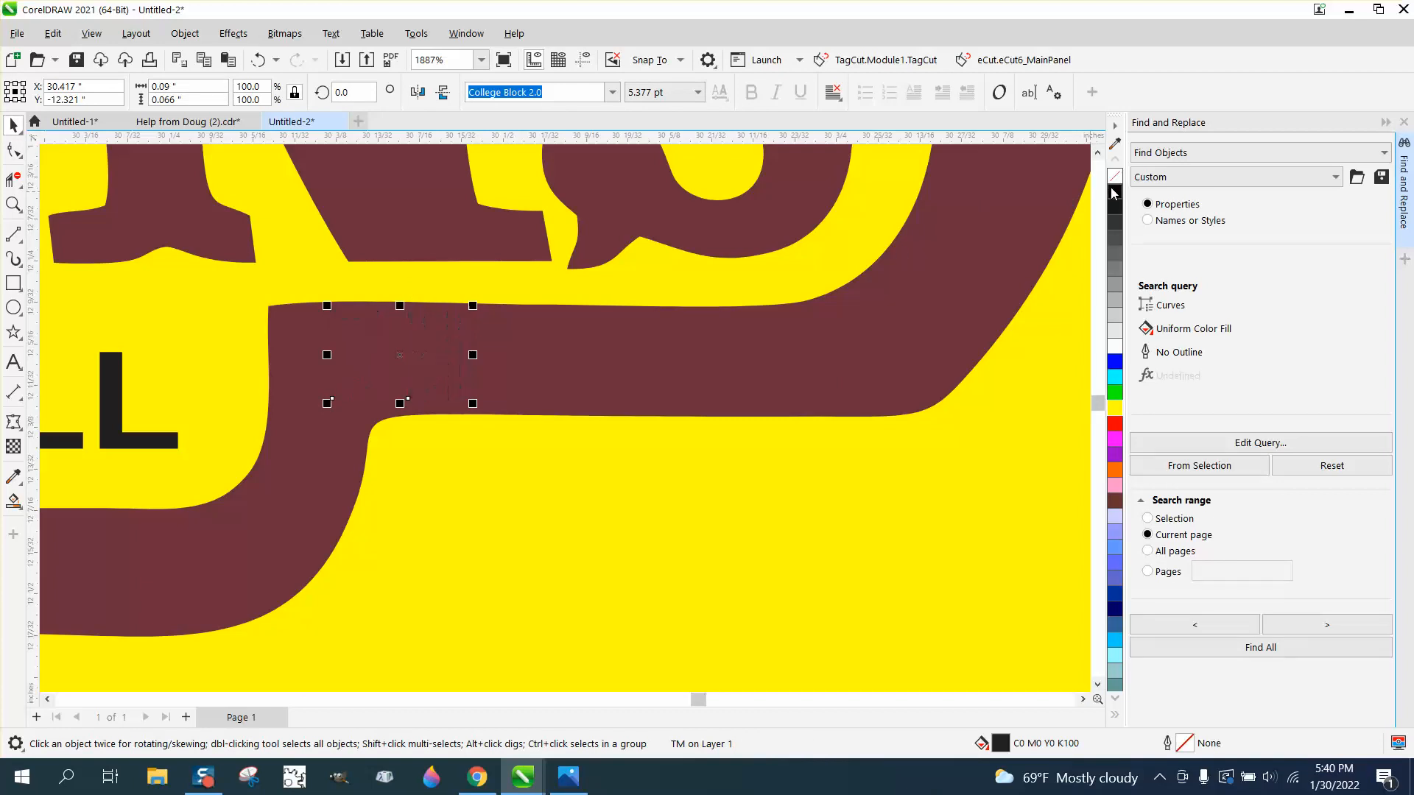
{"action": "right_click", "coordinate": [1112, 193]}
{"action": "left_click", "coordinate": [890, 357]}
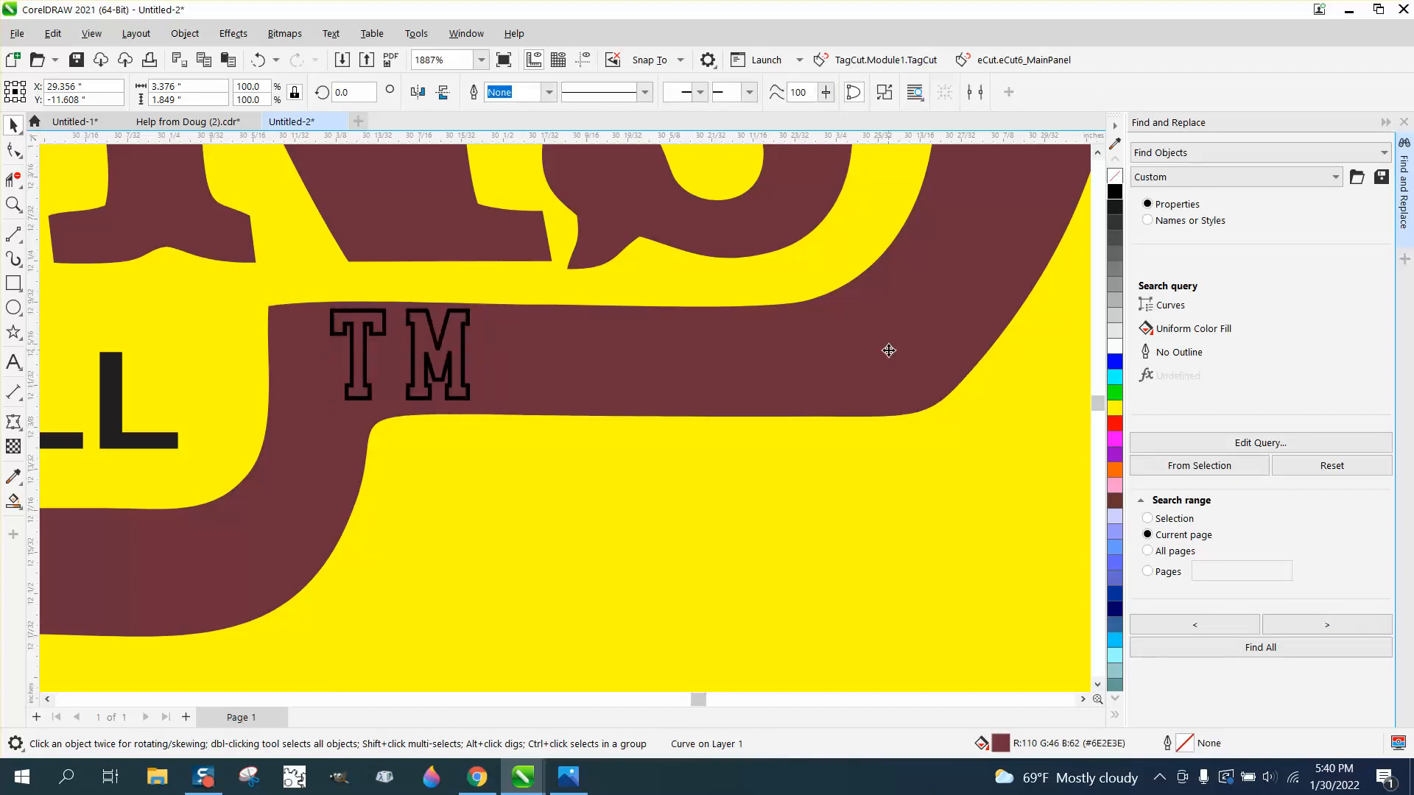
{"action": "left_click", "coordinate": [1115, 177]}
{"action": "right_click", "coordinate": [1115, 193]}
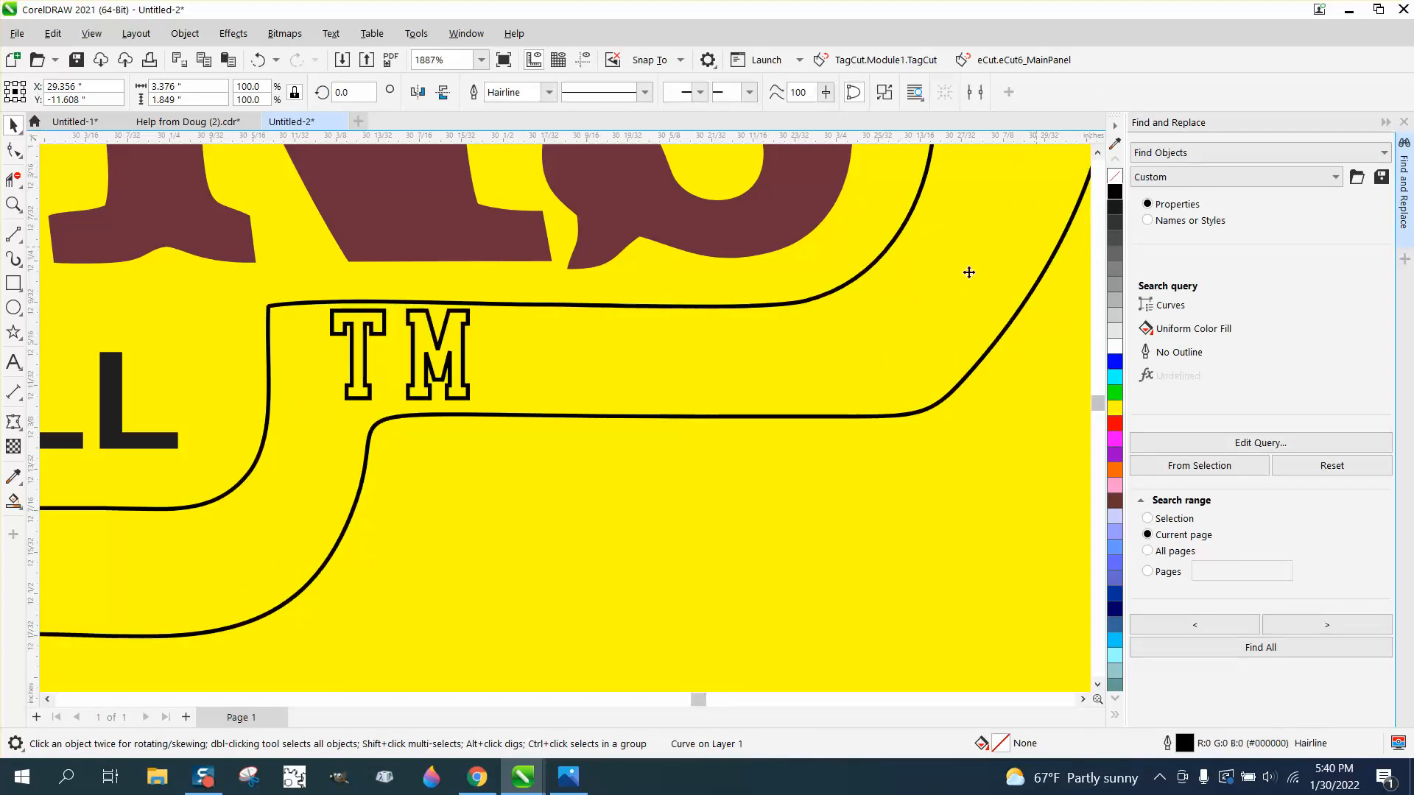
Smart-fill the outlined border region around the TM letters with black and no outline
{"action": "left_click", "coordinate": [13, 501]}
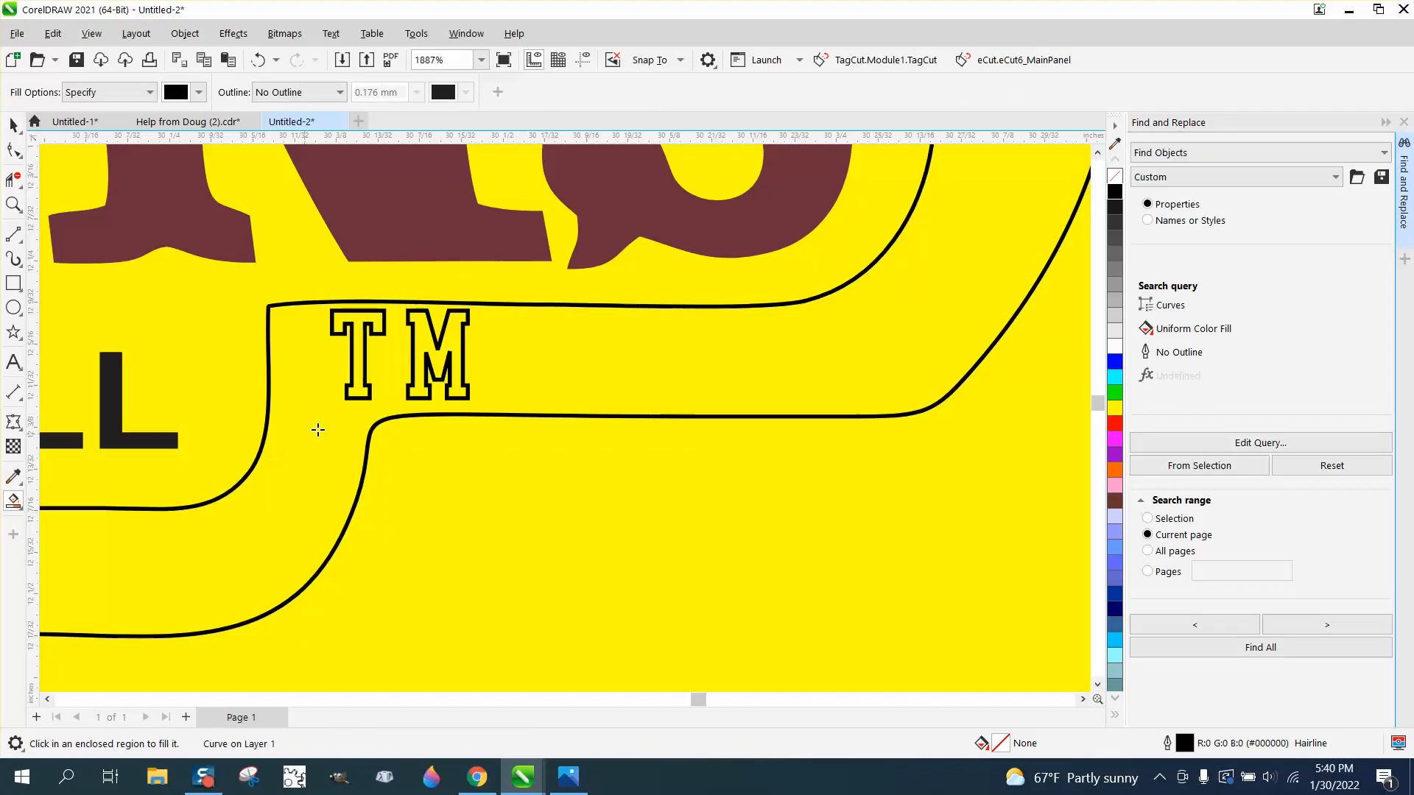
{"action": "left_click", "coordinate": [530, 359]}
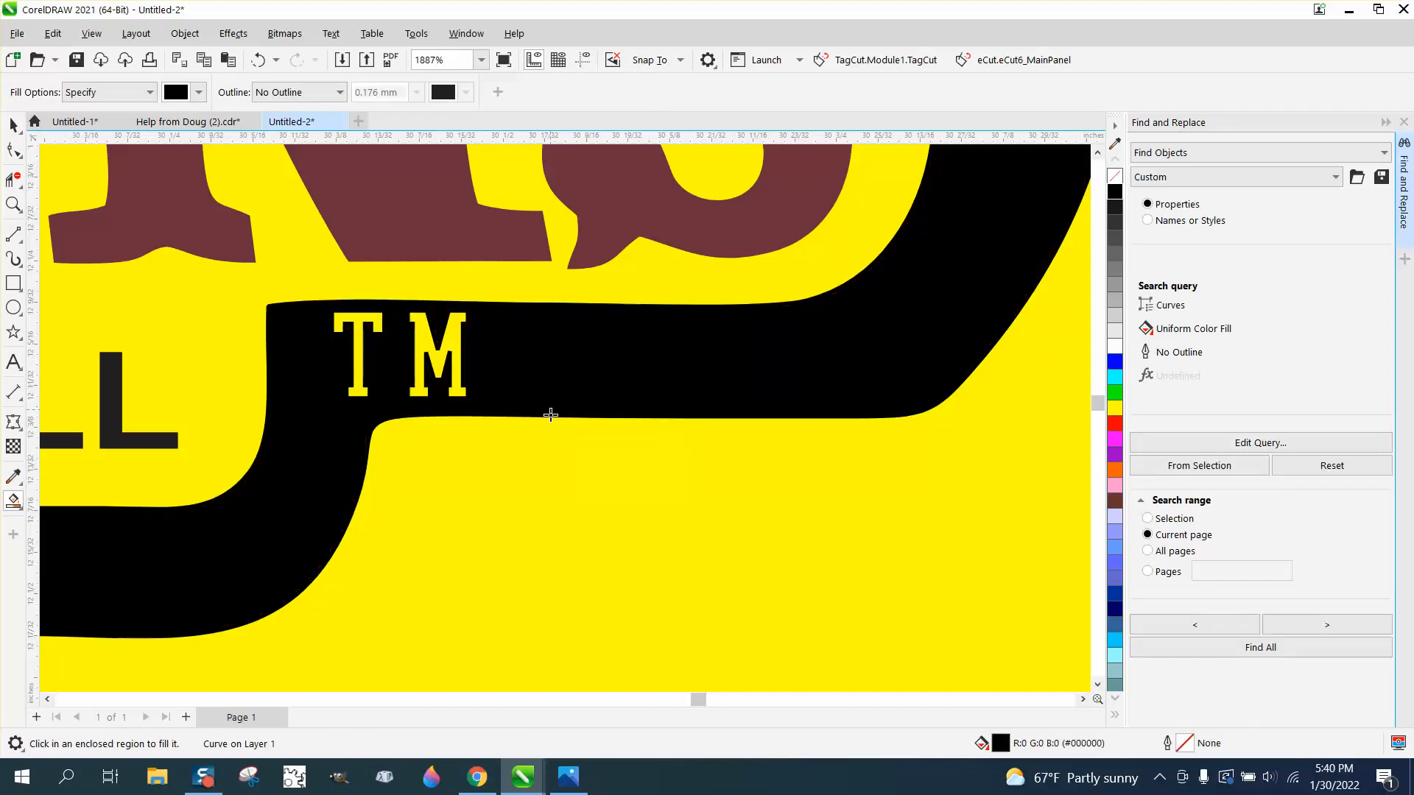
{"action": "scroll", "coordinate": [423, 371], "scroll_direction": "down", "scroll_amount": 6}
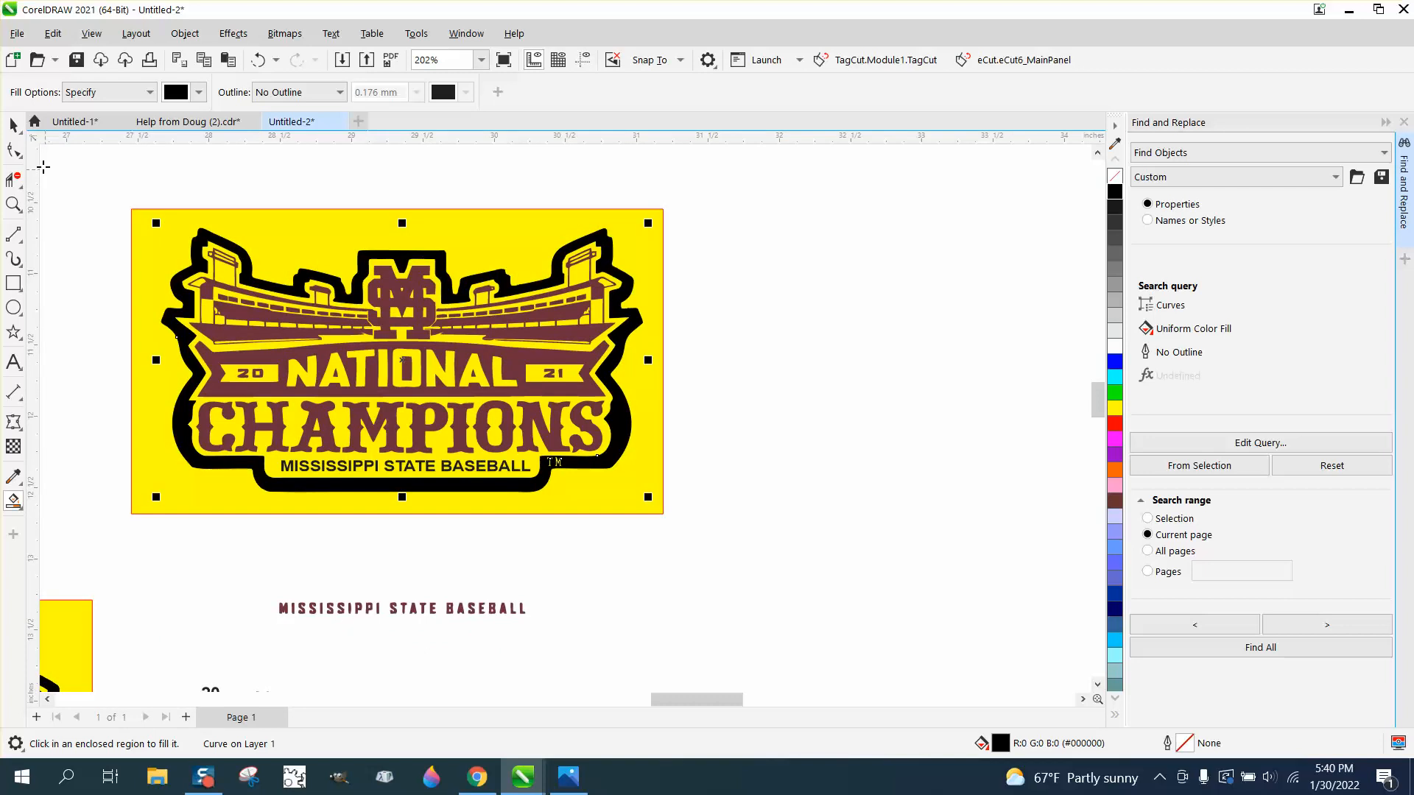
{"action": "left_click", "coordinate": [13, 126]}
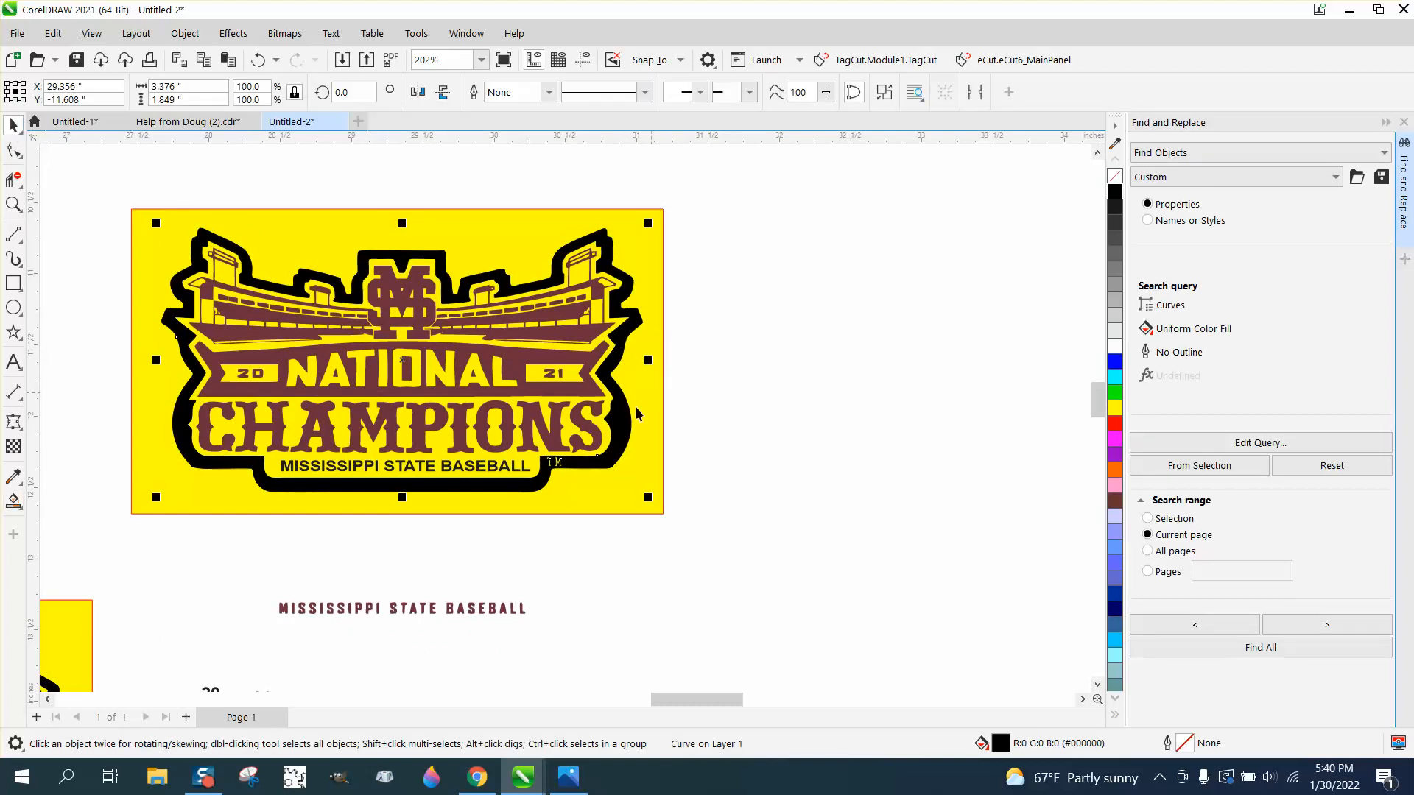
Move the separate black 20 and 21 texts up beside the logo's left edge
{"action": "scroll", "coordinate": [662, 539], "scroll_direction": "down", "scroll_amount": 1}
{"action": "left_click_drag", "start_coordinate": [322, 671], "coordinate": [433, 694]}
{"action": "left_click_drag", "start_coordinate": [322, 601], "coordinate": [225, 360]}
Delete the traced maroon digits 2 and 0 from the ribbon panel left of NATIONAL
{"action": "left_click_drag", "start_coordinate": [324, 334], "coordinate": [475, 398]}
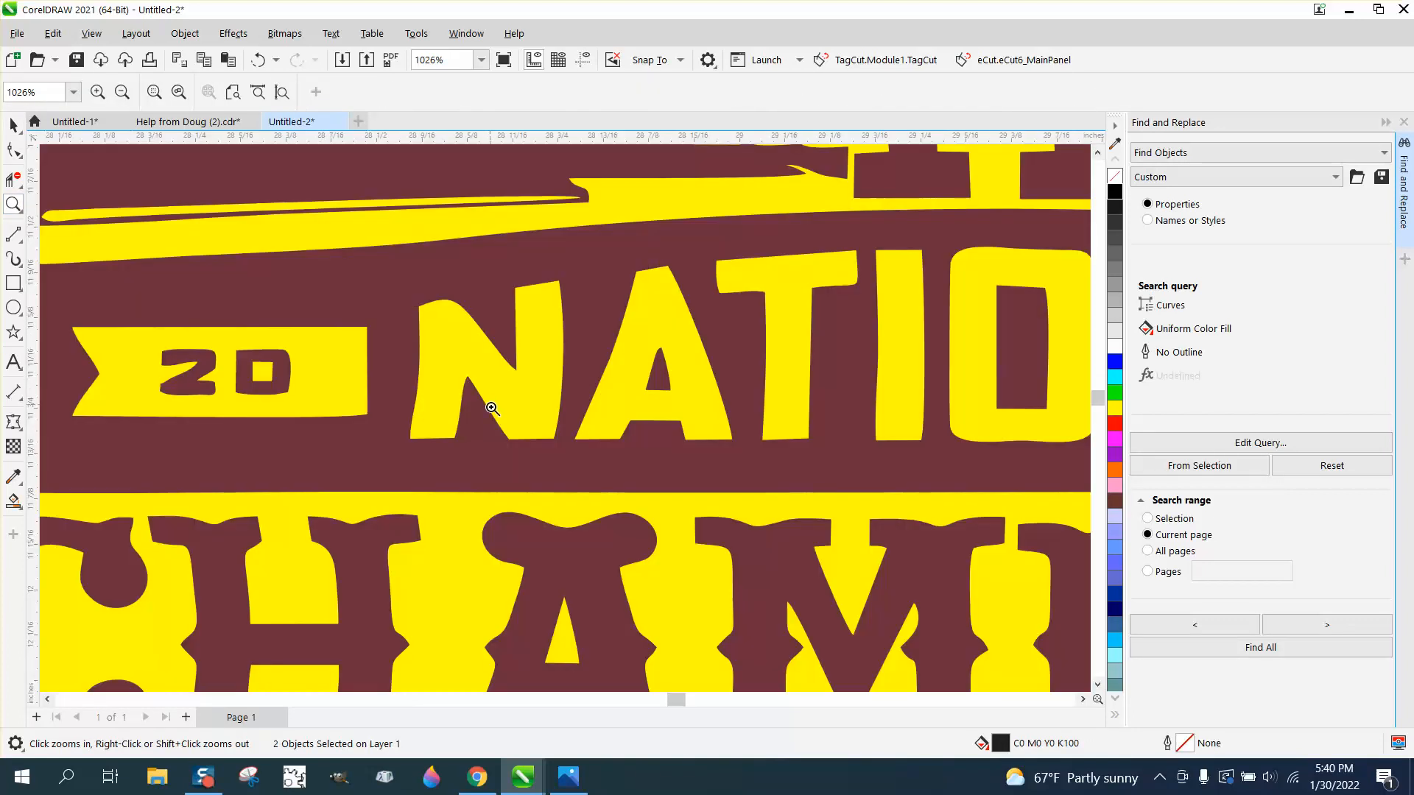
{"action": "left_click", "coordinate": [12, 129]}
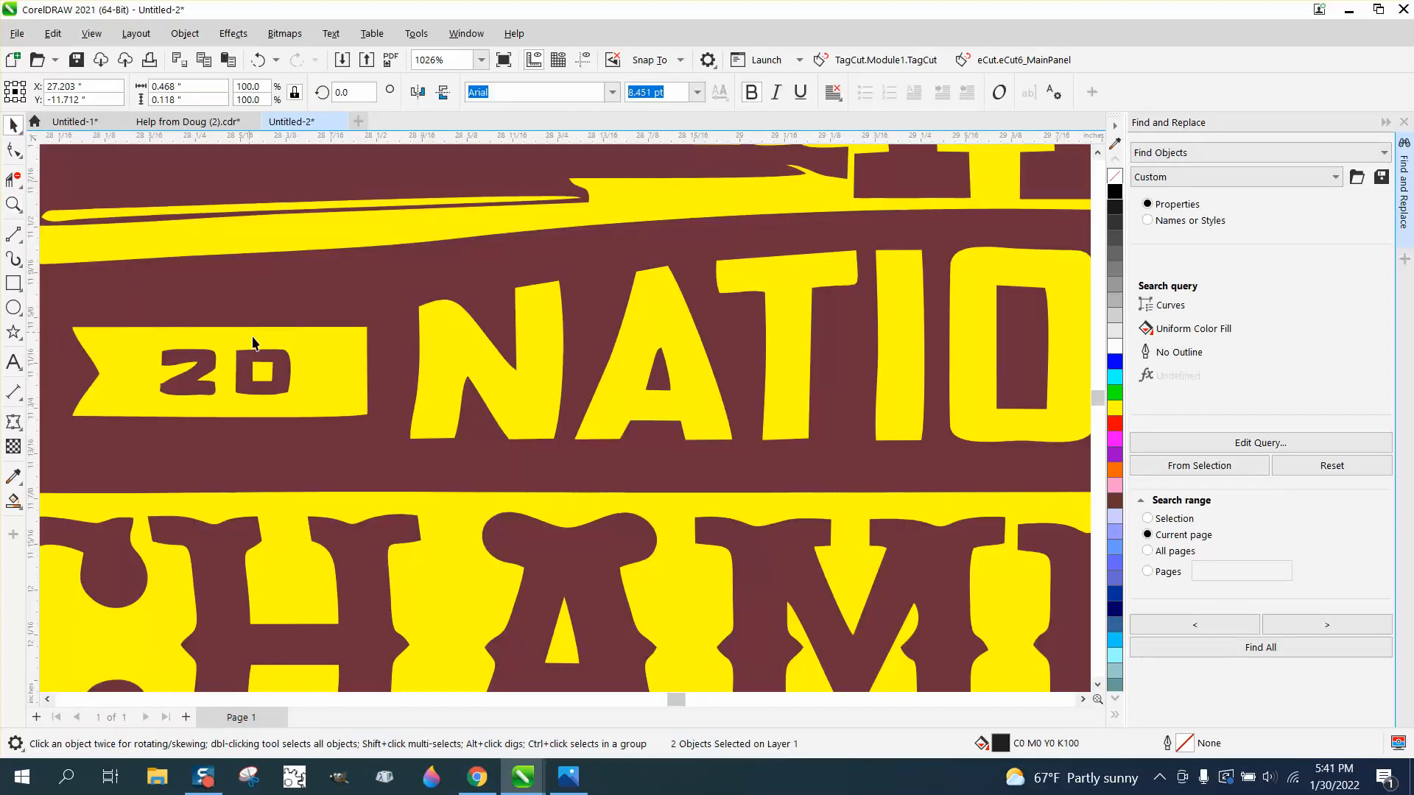
{"action": "left_click", "coordinate": [270, 361]}
{"action": "key", "text": "Delete"}
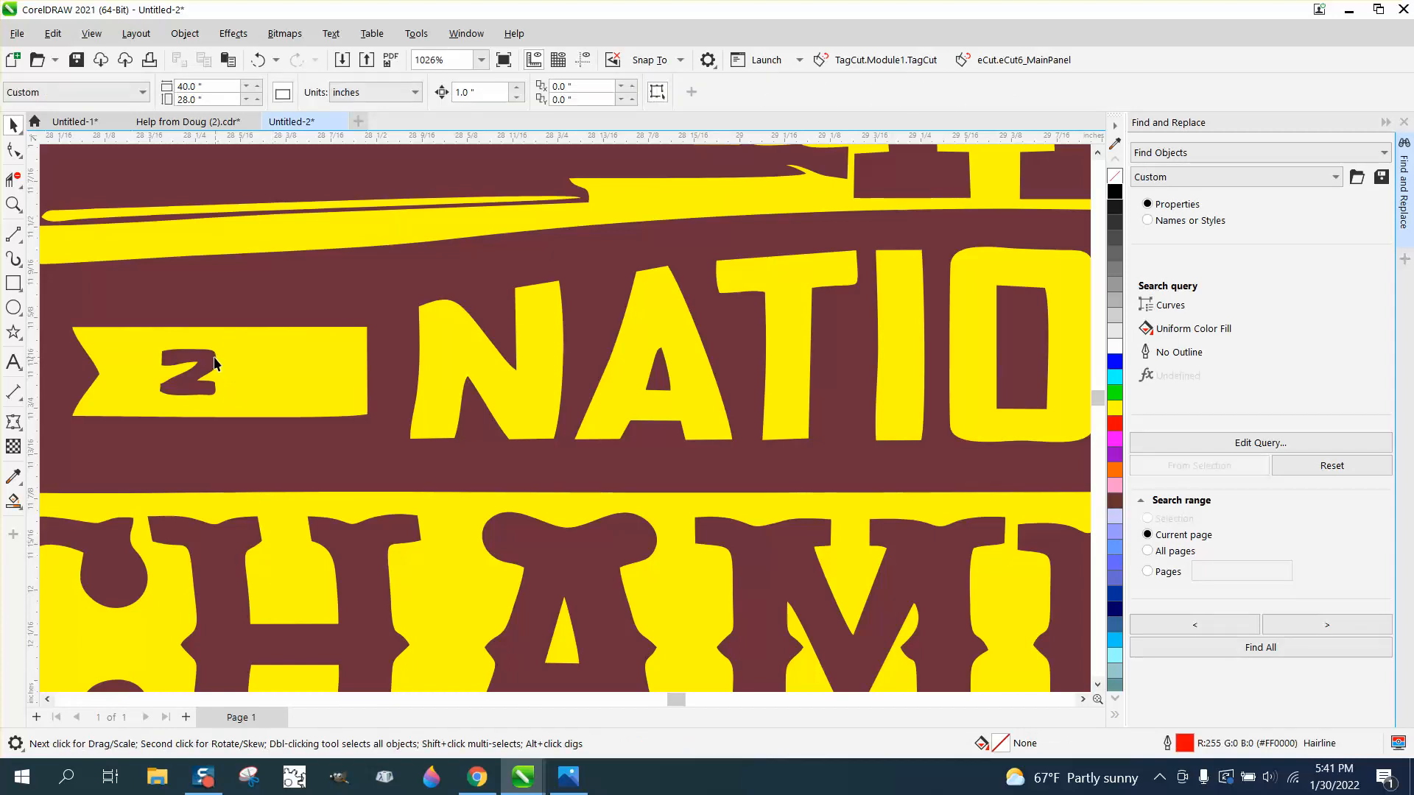
{"action": "left_click", "coordinate": [212, 358]}
{"action": "key", "text": "Delete"}
Move the 21 text aside onto the yellow background and place the 20 text in the panel left of NATIONAL
{"action": "scroll", "coordinate": [409, 414], "scroll_direction": "down", "scroll_amount": 2}
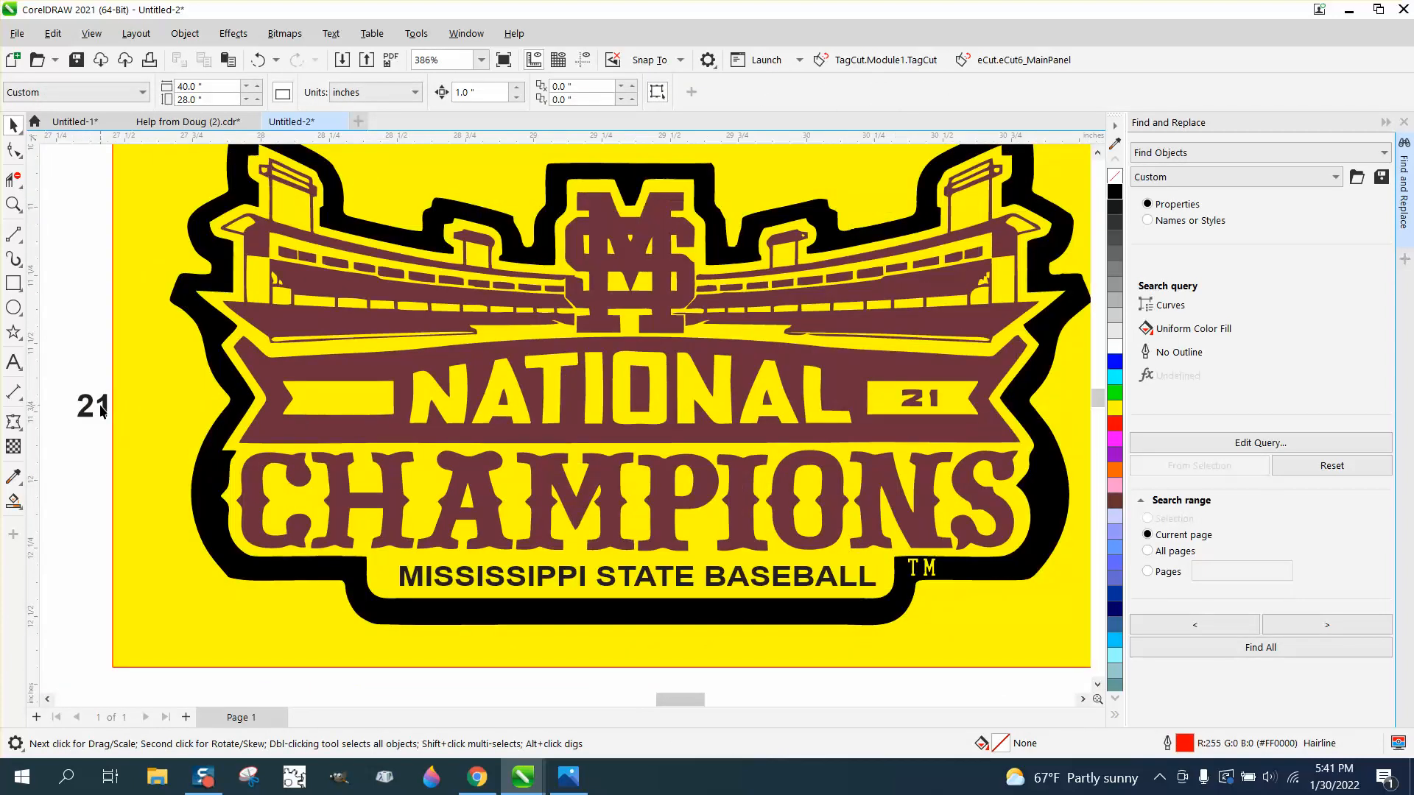
{"action": "left_click_drag", "start_coordinate": [102, 410], "coordinate": [179, 410]}
{"action": "scroll", "coordinate": [145, 405], "scroll_direction": "down", "scroll_amount": 1}
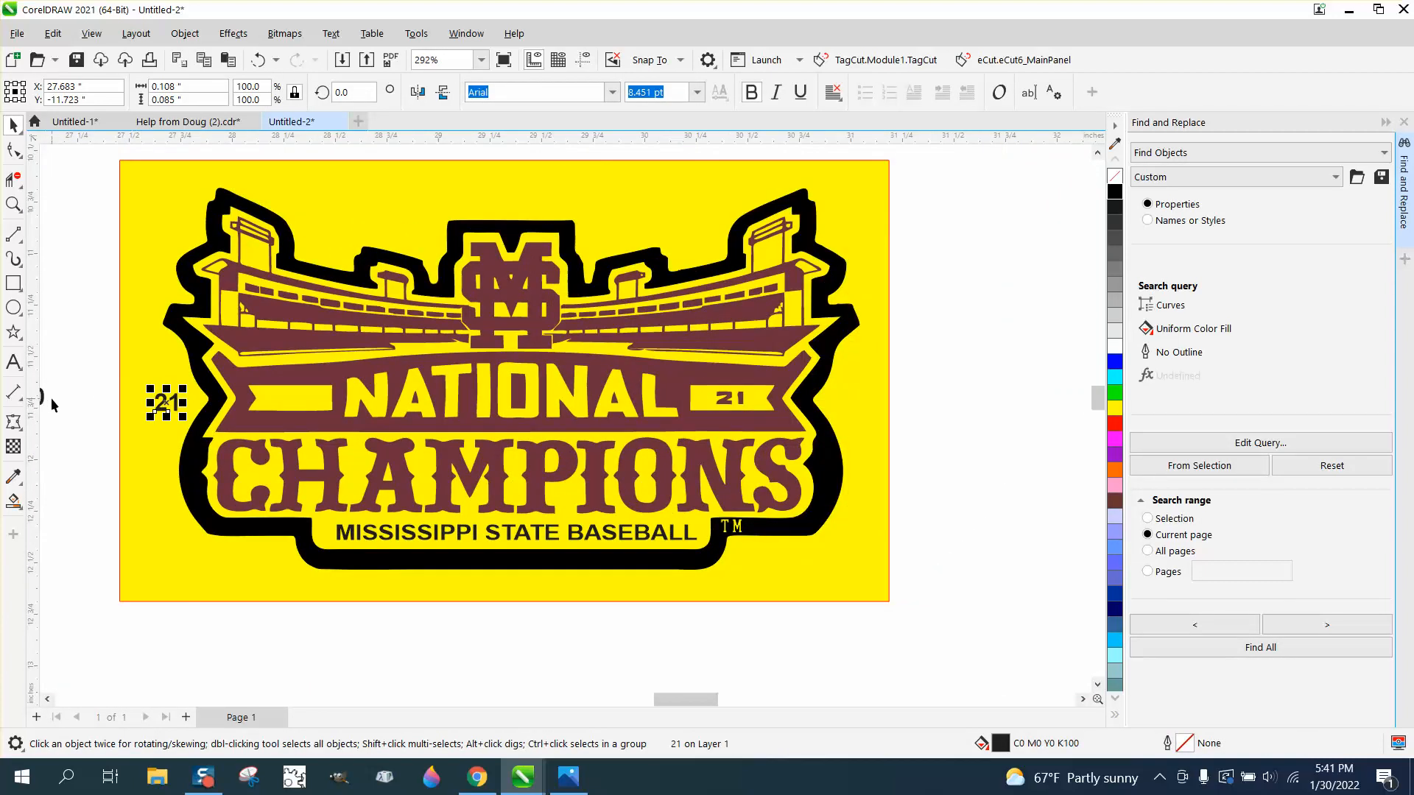
{"action": "left_click_drag", "start_coordinate": [49, 397], "coordinate": [305, 399]}
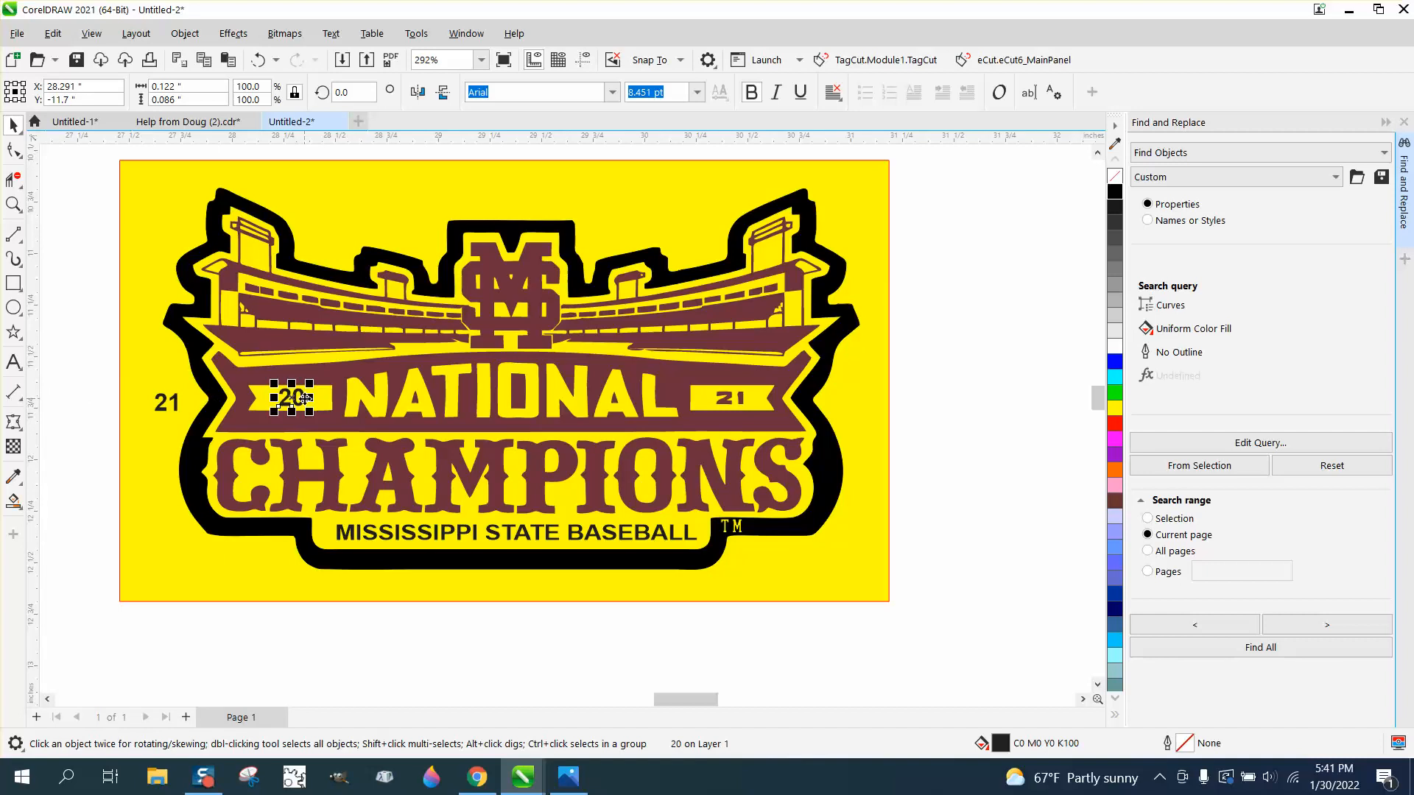
Delete the traced 21 digits right of NATIONAL and place the Arial 21 text in that panel
{"action": "left_click", "coordinate": [739, 402]}
{"action": "key", "text": "Delete"}
{"action": "left_click", "coordinate": [725, 402]}
{"action": "key", "text": "Delete"}
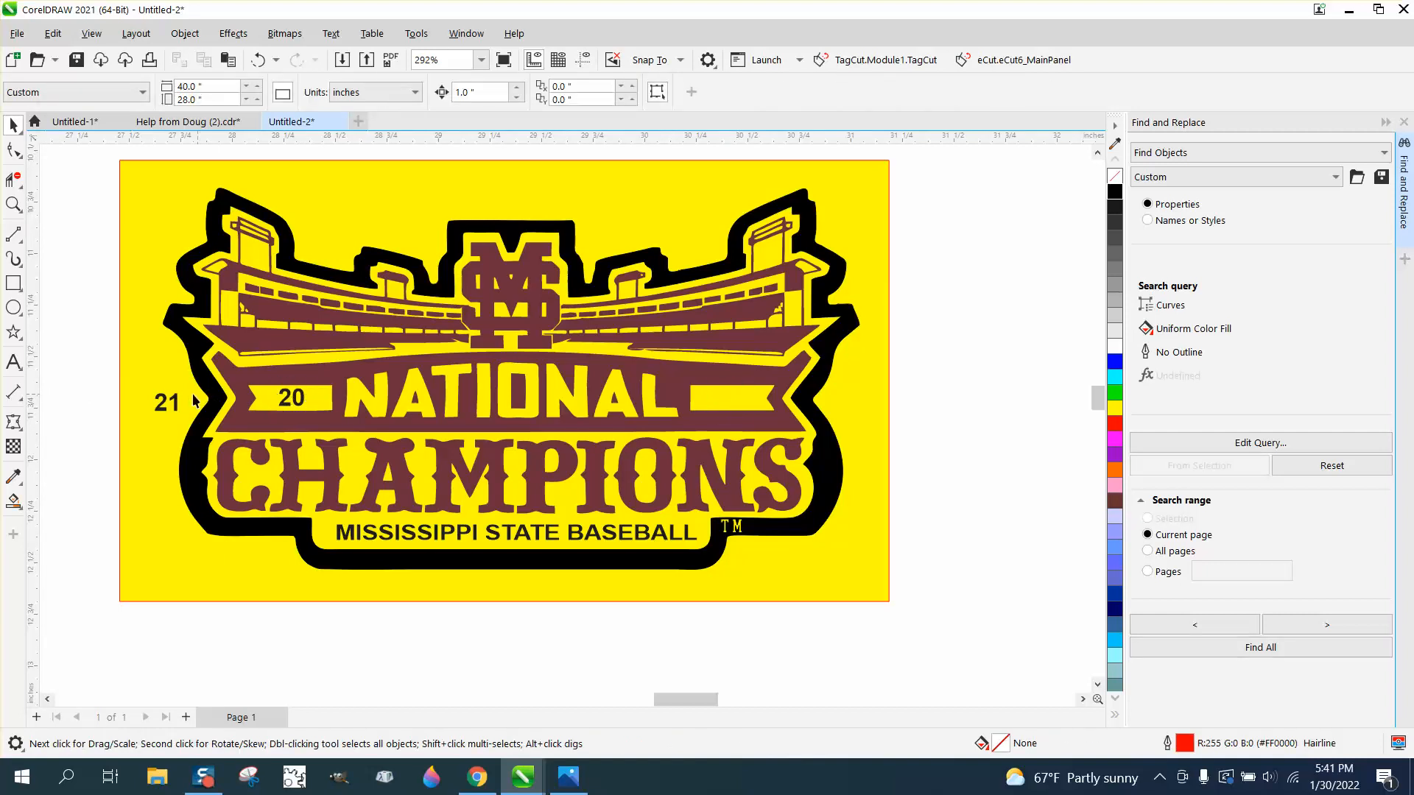
{"action": "left_click_drag", "start_coordinate": [176, 403], "coordinate": [742, 402]}
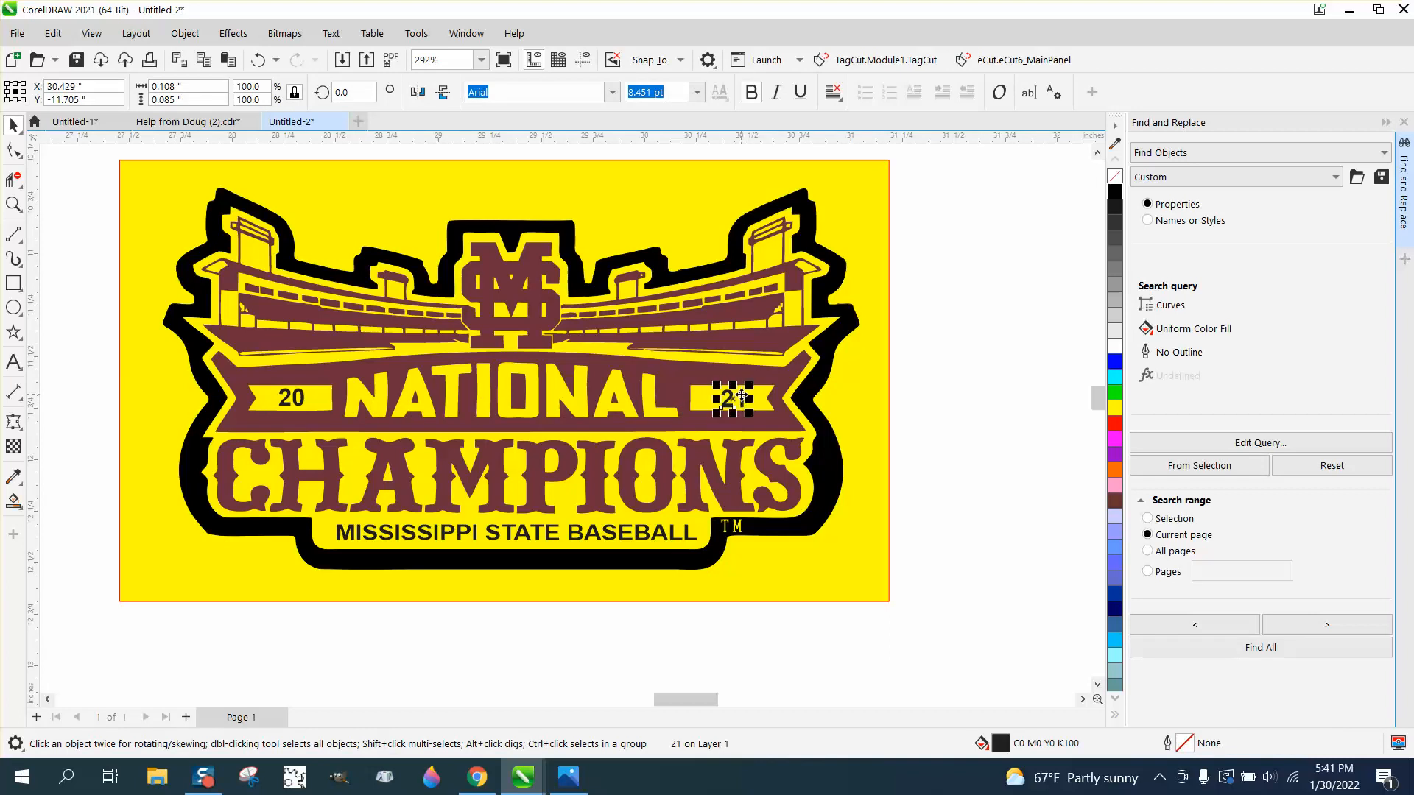
Select all the logo artwork inside the yellow rectangle and fill it with black
{"action": "scroll", "coordinate": [718, 405], "scroll_direction": "down", "scroll_amount": 2}
{"action": "scroll", "coordinate": [719, 407], "scroll_direction": "down", "scroll_amount": 1}
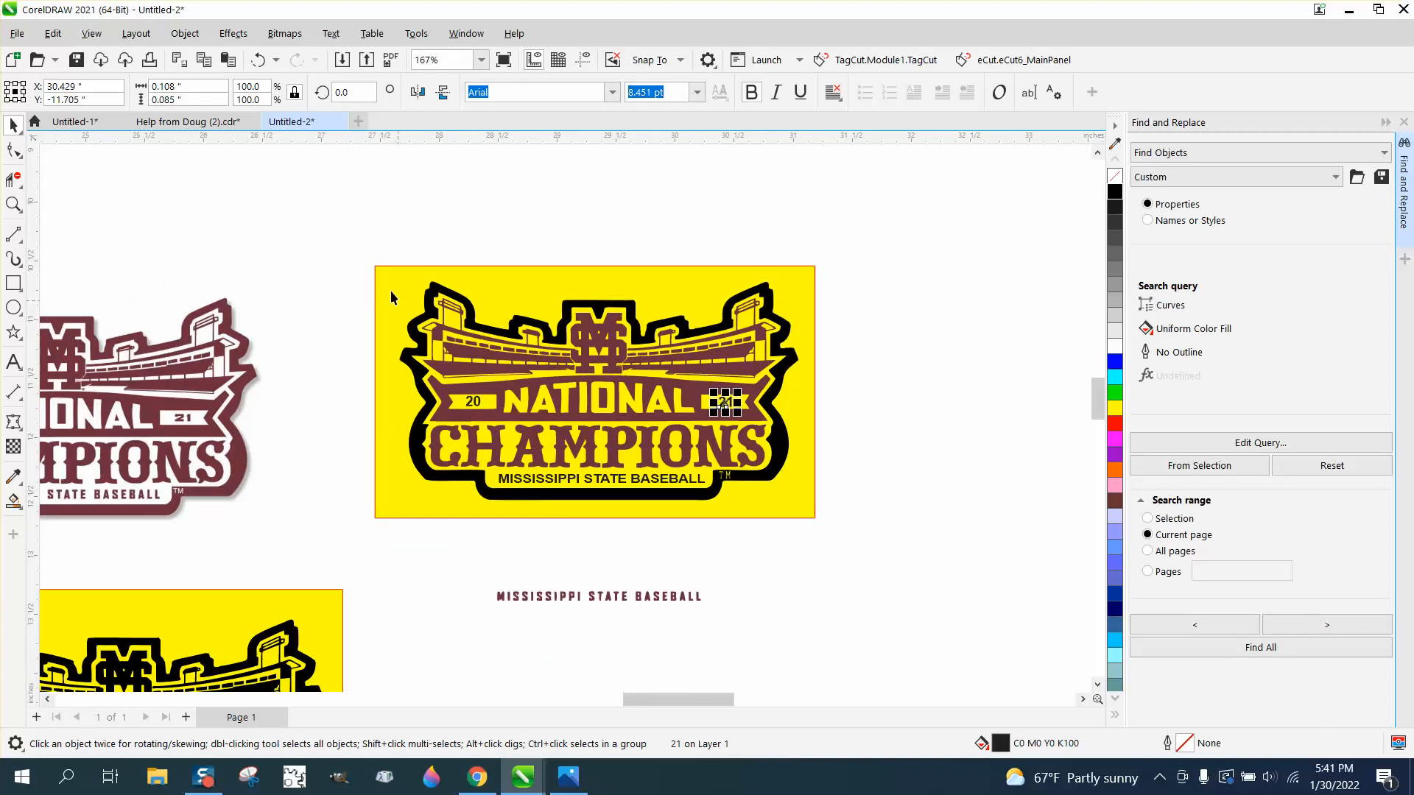
{"action": "left_click_drag", "start_coordinate": [384, 247], "coordinate": [440, 381]}
{"action": "left_click_drag", "start_coordinate": [862, 573], "coordinate": [863, 573]}
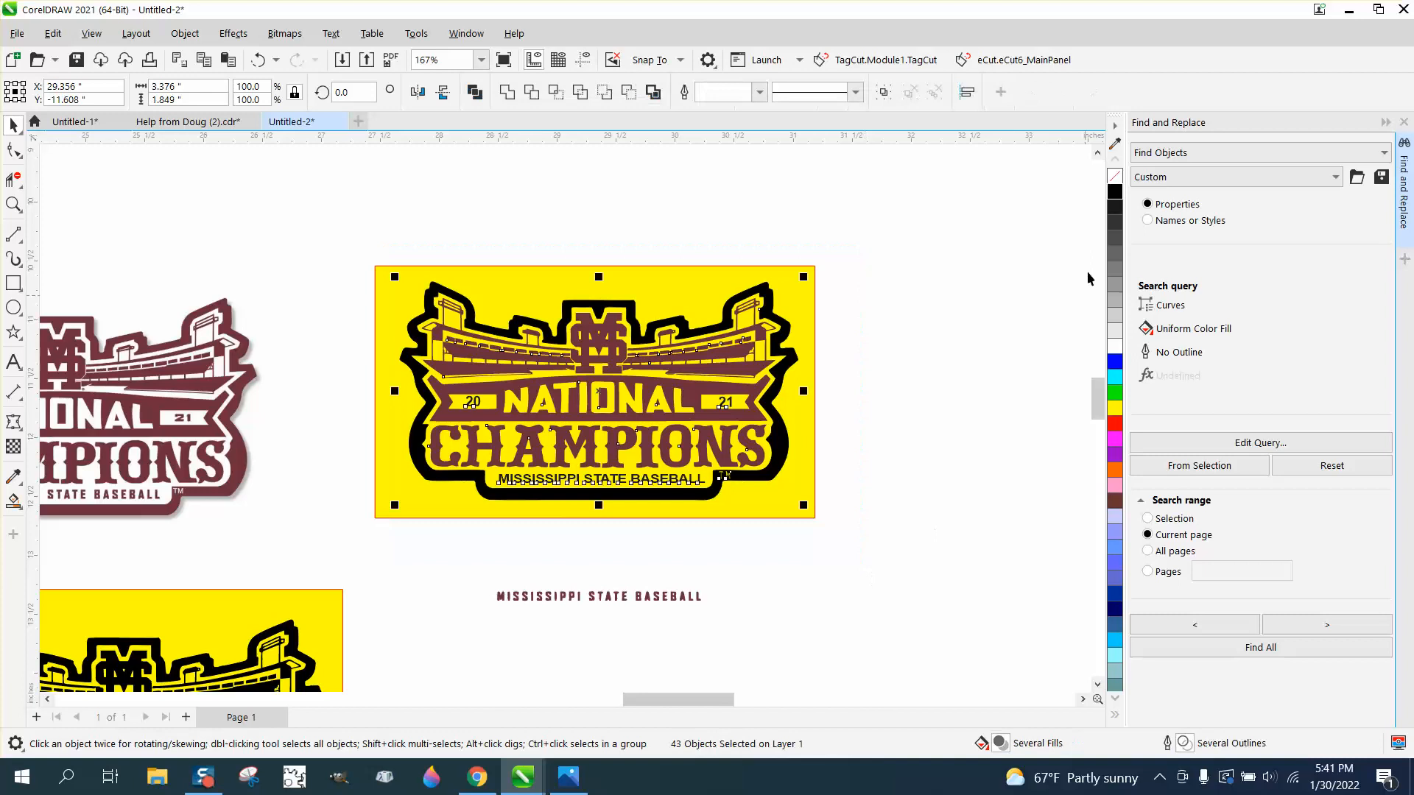
{"action": "left_click", "coordinate": [1114, 193]}
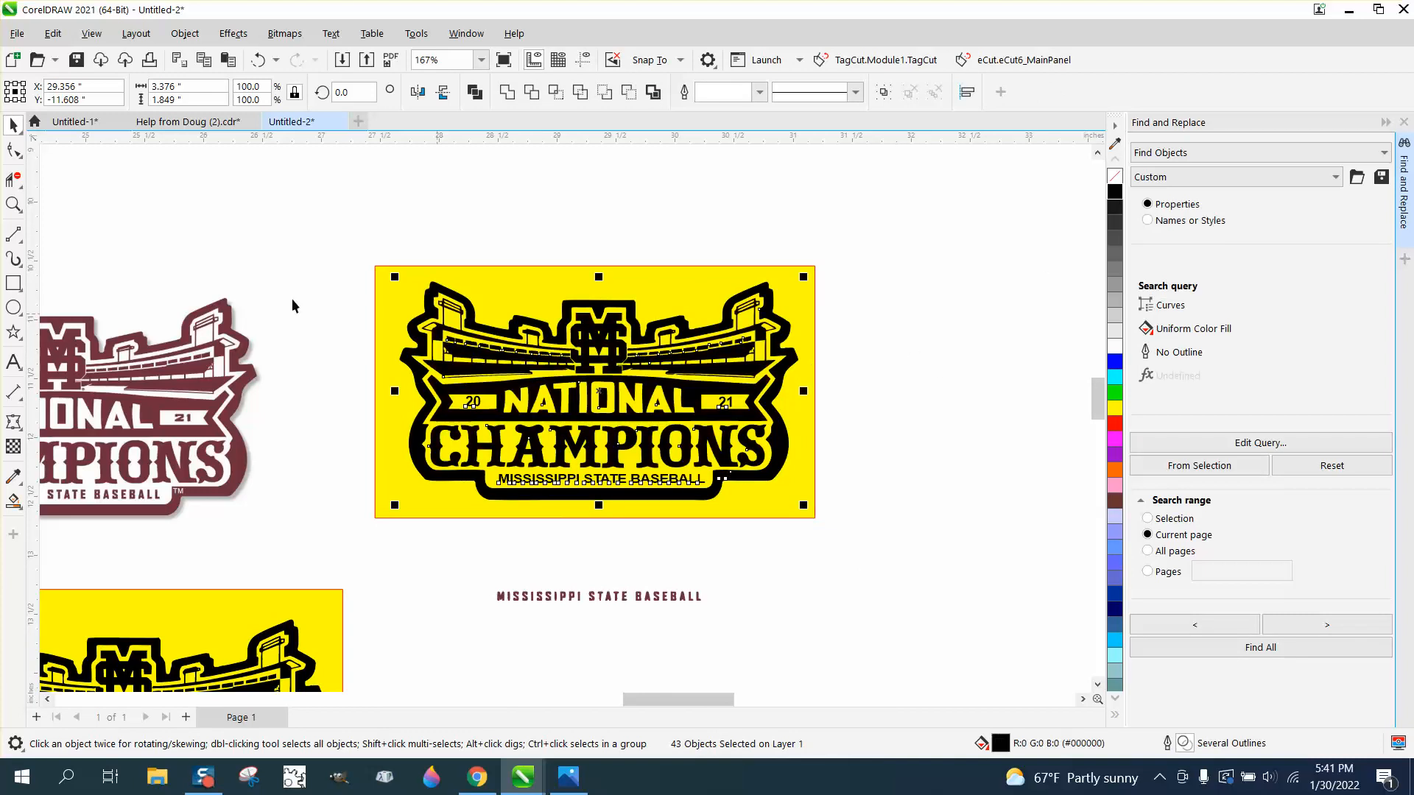
Move the black smart-filled border curve up 2 inches, off the logo
{"action": "left_click", "coordinate": [13, 204]}
{"action": "left_click_drag", "start_coordinate": [722, 260], "coordinate": [846, 395]}
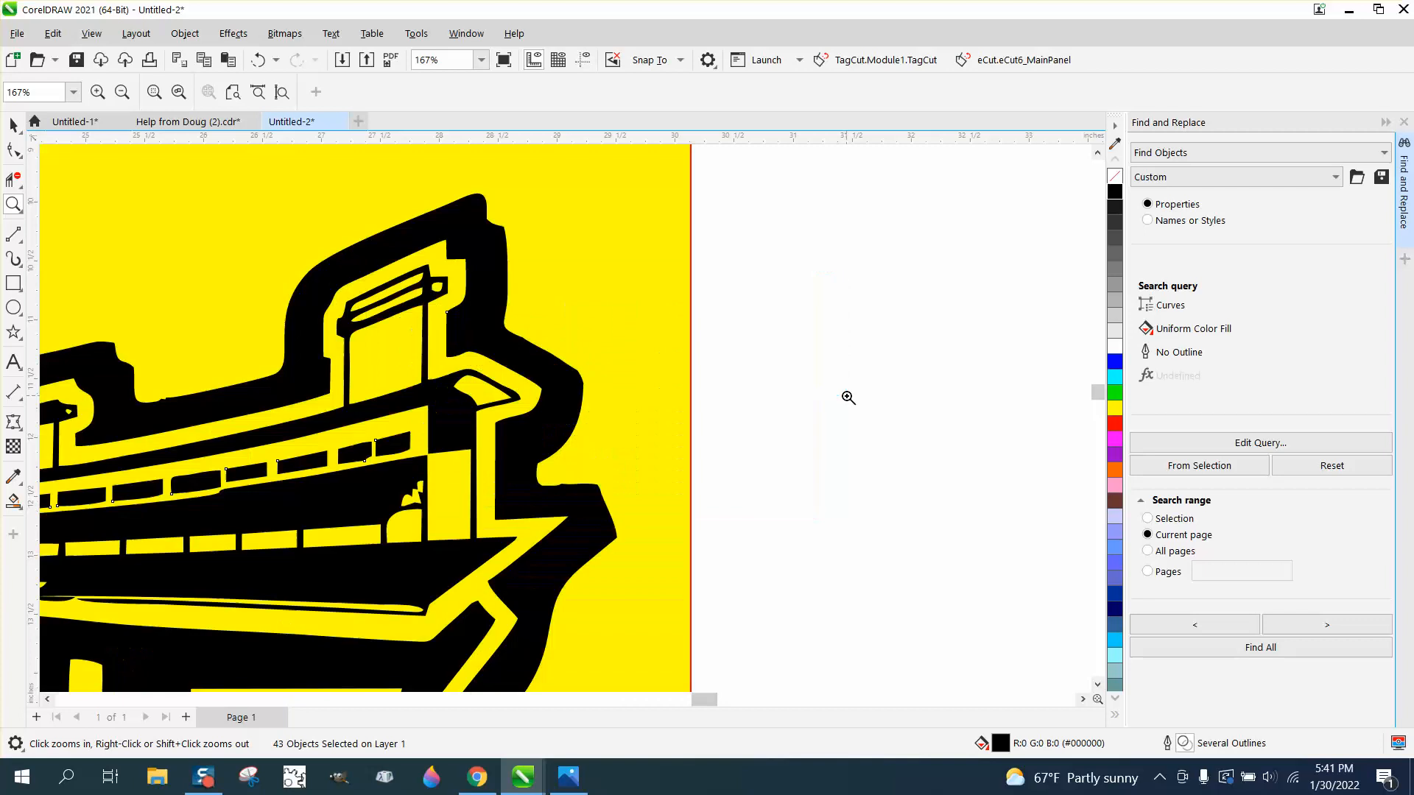
{"action": "scroll", "coordinate": [431, 340], "scroll_direction": "down", "scroll_amount": 2}
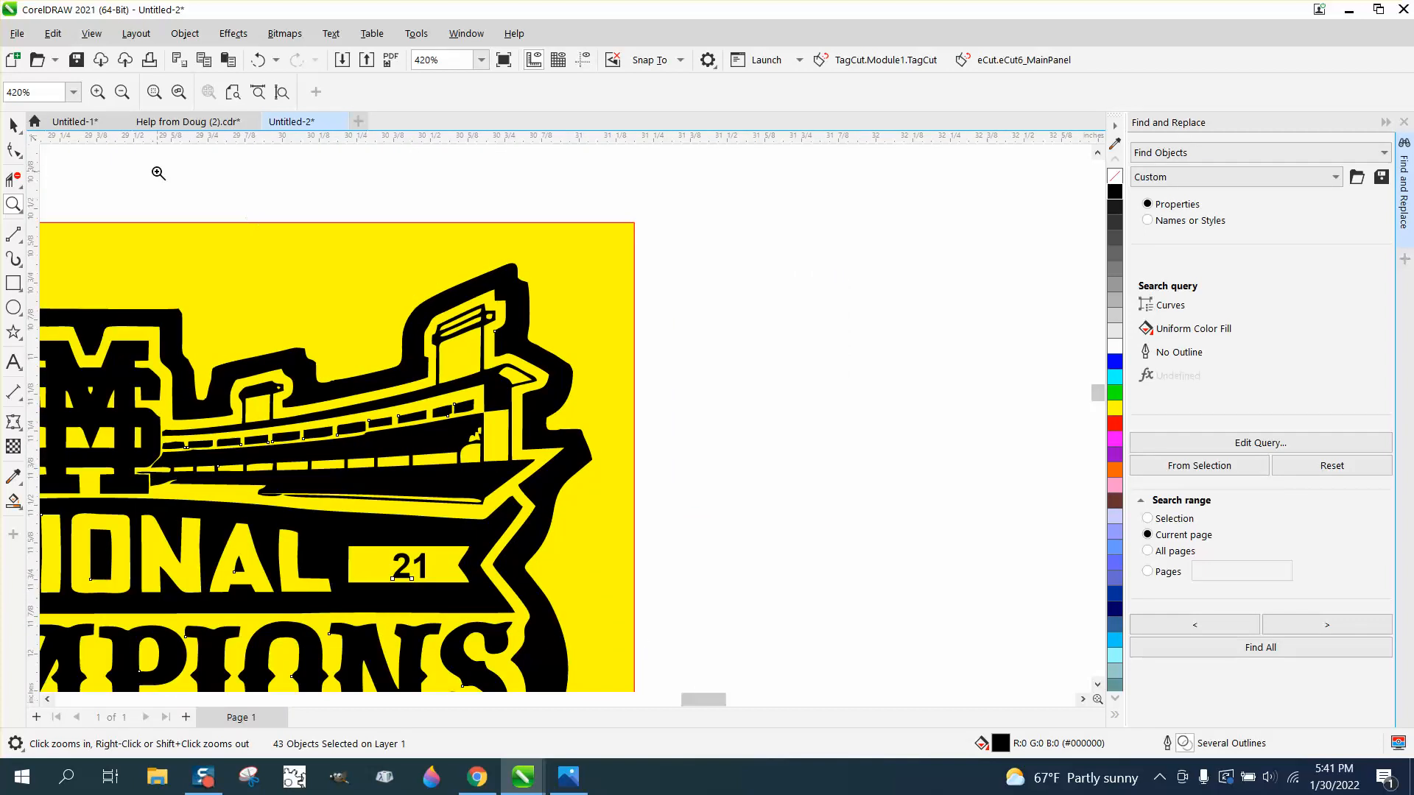
{"action": "left_click", "coordinate": [14, 127]}
{"action": "scroll", "coordinate": [730, 318], "scroll_direction": "down", "scroll_amount": 1}
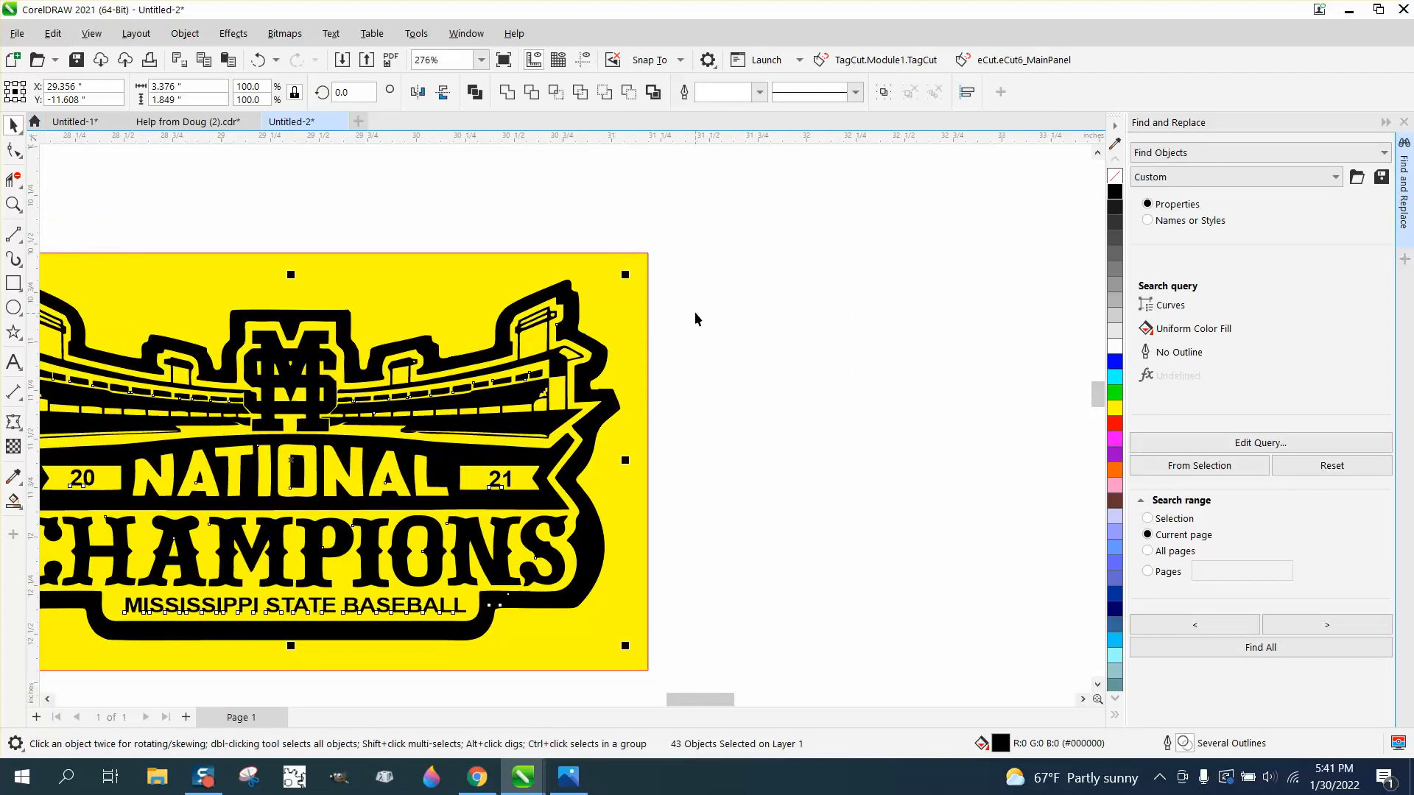
{"action": "left_click", "coordinate": [604, 355]}
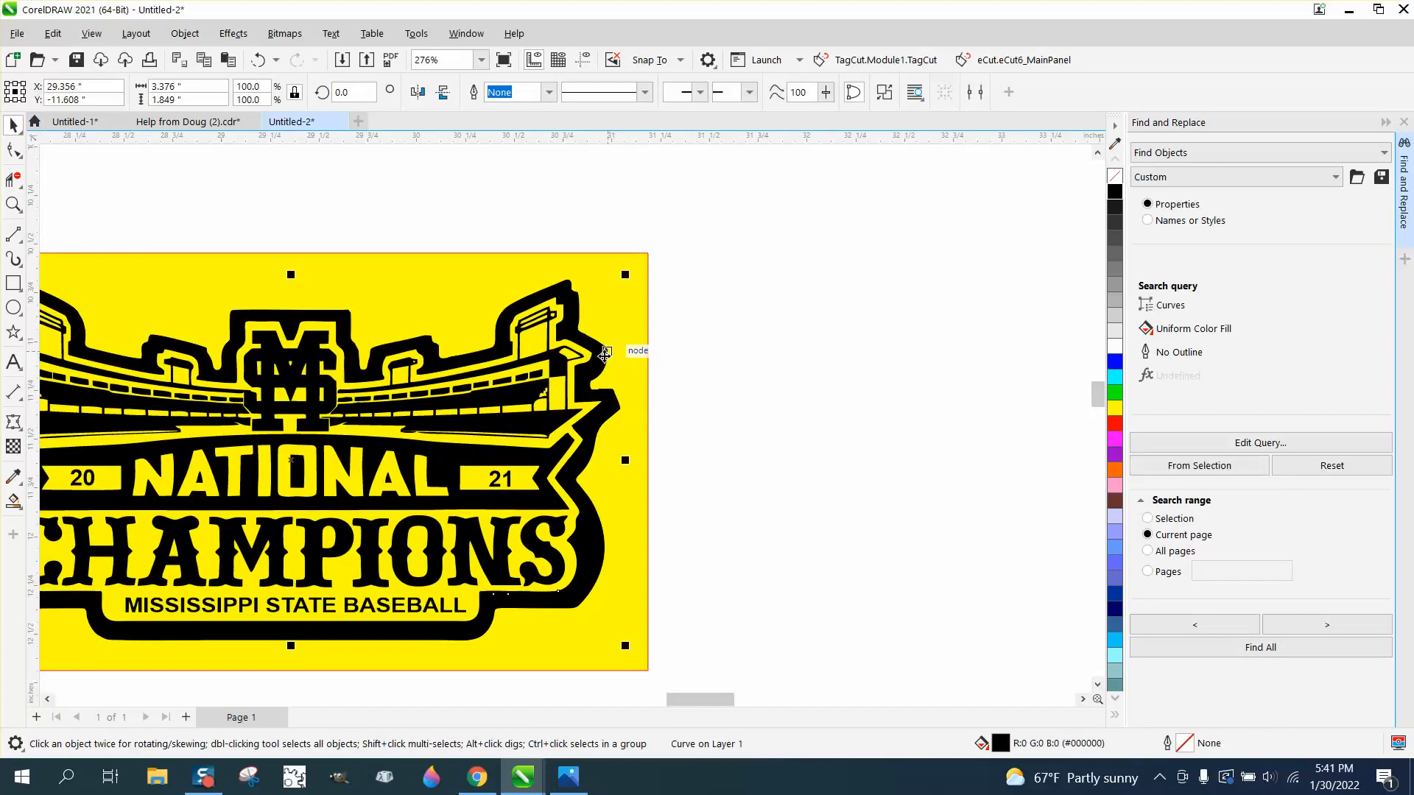
{"action": "key", "text": "Up"}
{"action": "key", "text": "Up"}
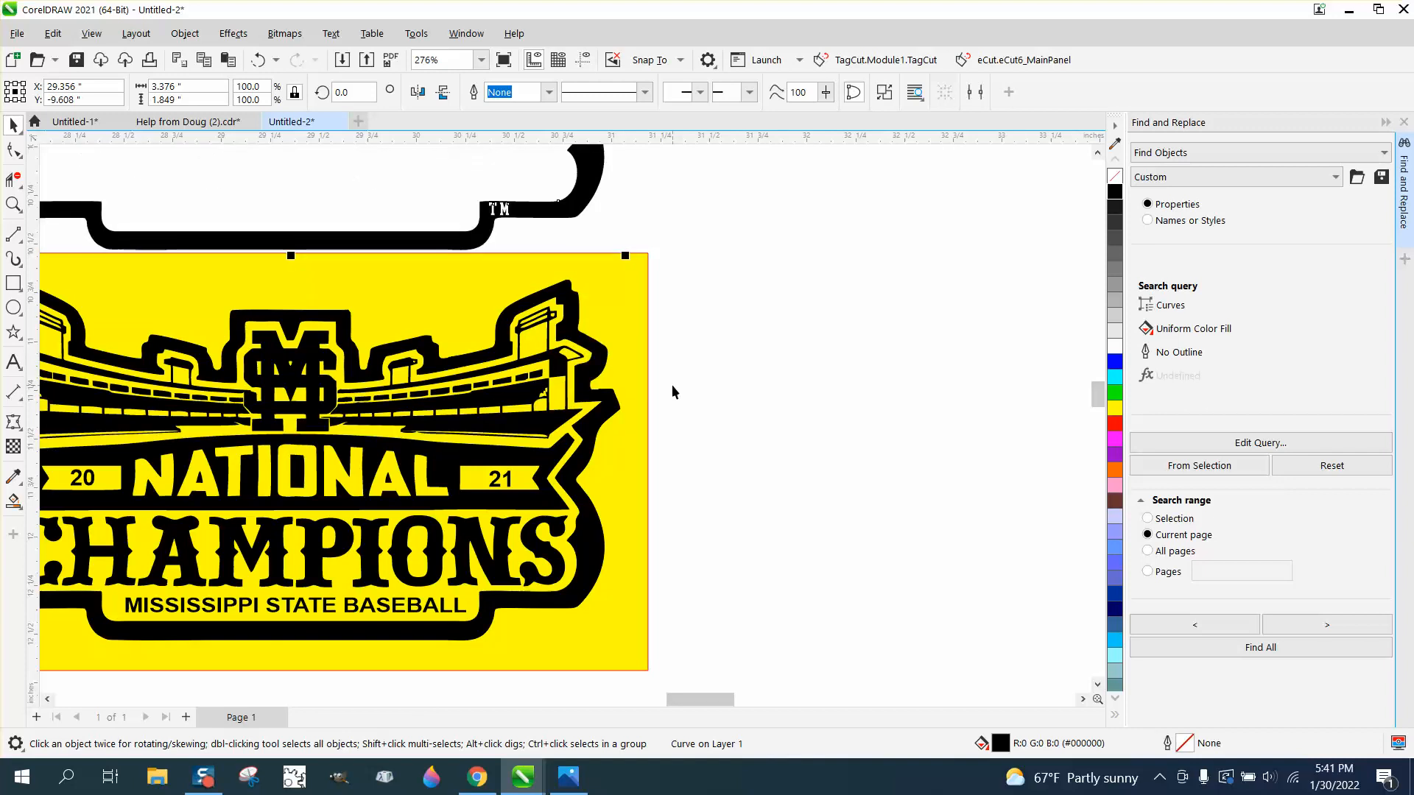
{"action": "scroll", "coordinate": [664, 383], "scroll_direction": "down", "scroll_amount": 1}
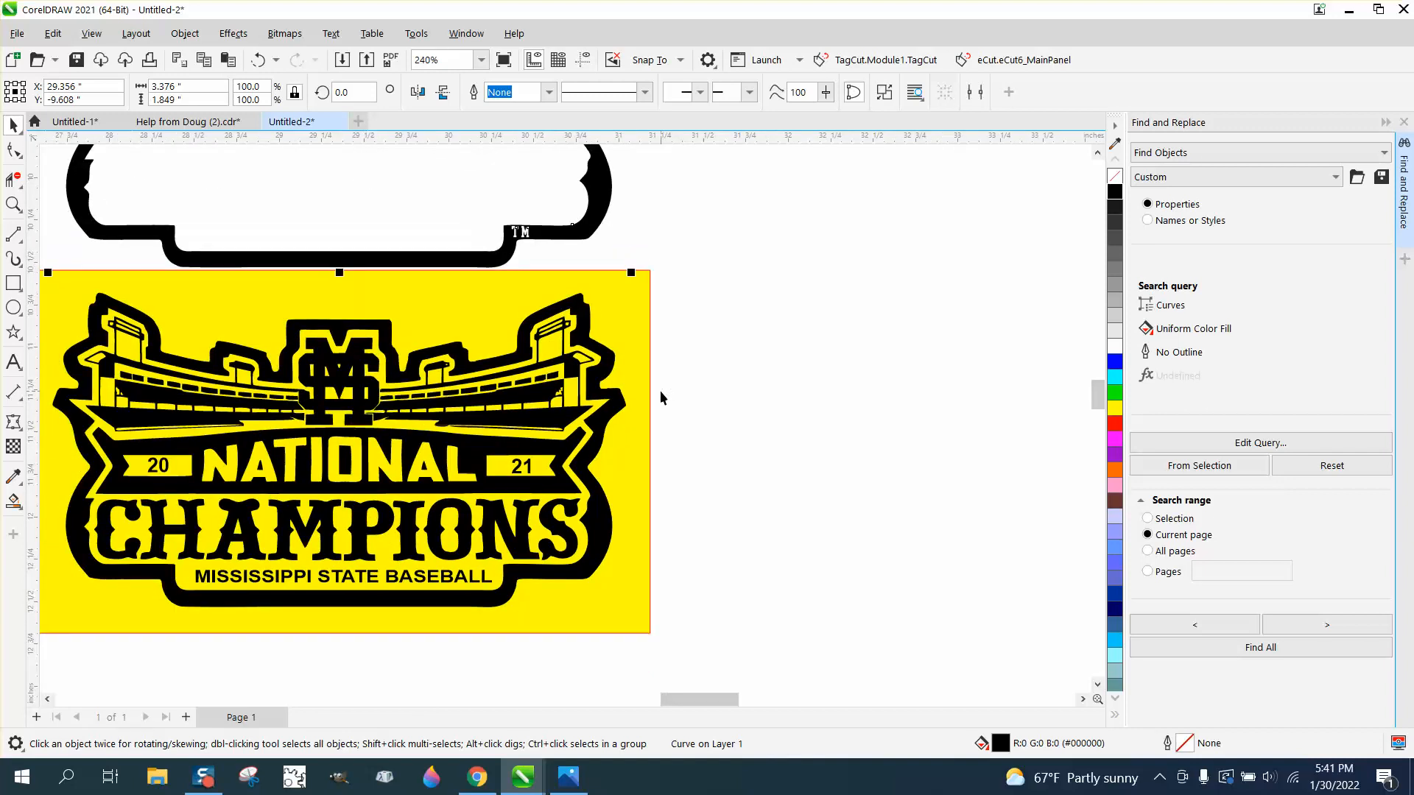
Move the original hairline border down off the logo and lower the black smart-filled border 2 inches, back around the artwork
{"action": "left_click", "coordinate": [620, 399]}
{"action": "key", "text": "Down"}
{"action": "key", "text": "Down"}
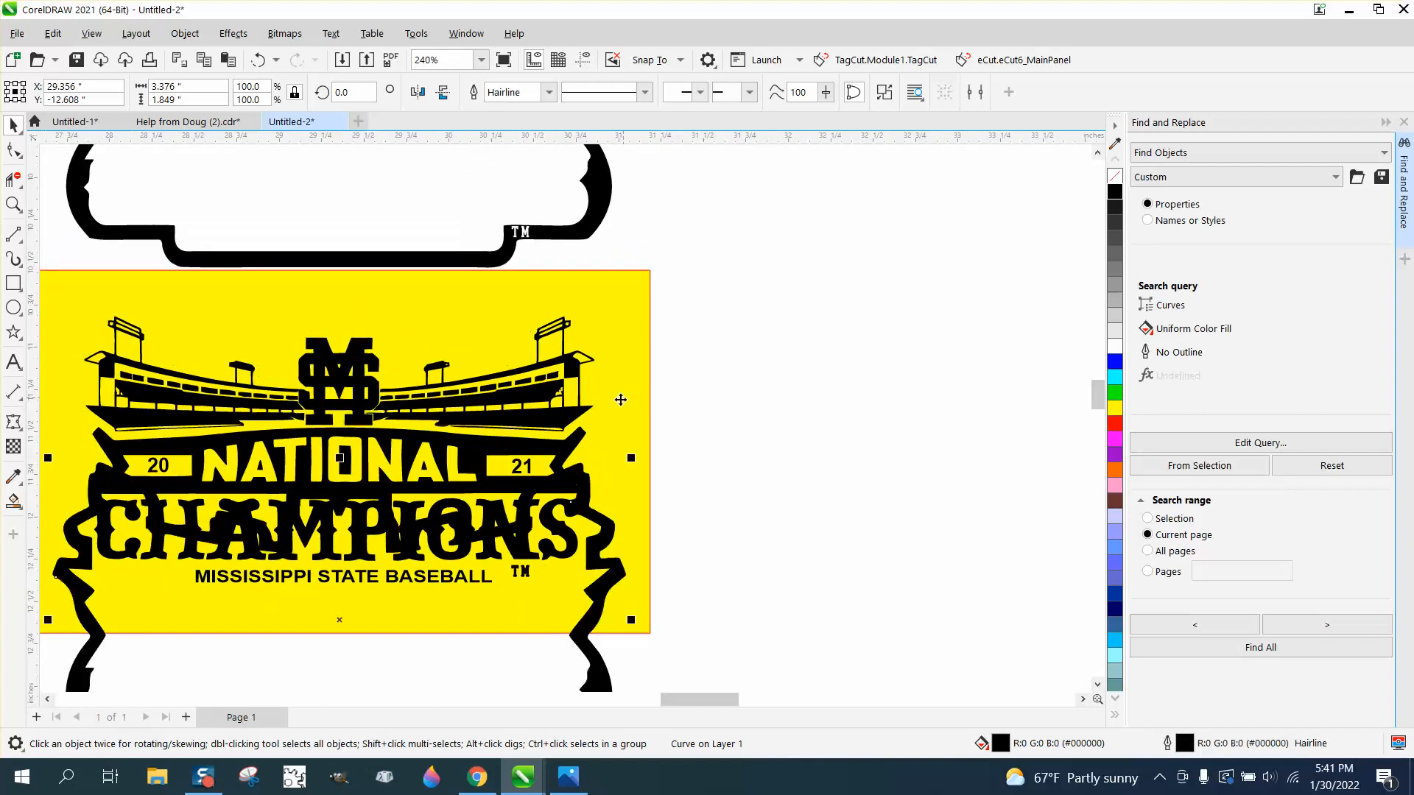
{"action": "left_click", "coordinate": [590, 234]}
{"action": "key", "text": "Down"}
{"action": "key", "text": "Down"}
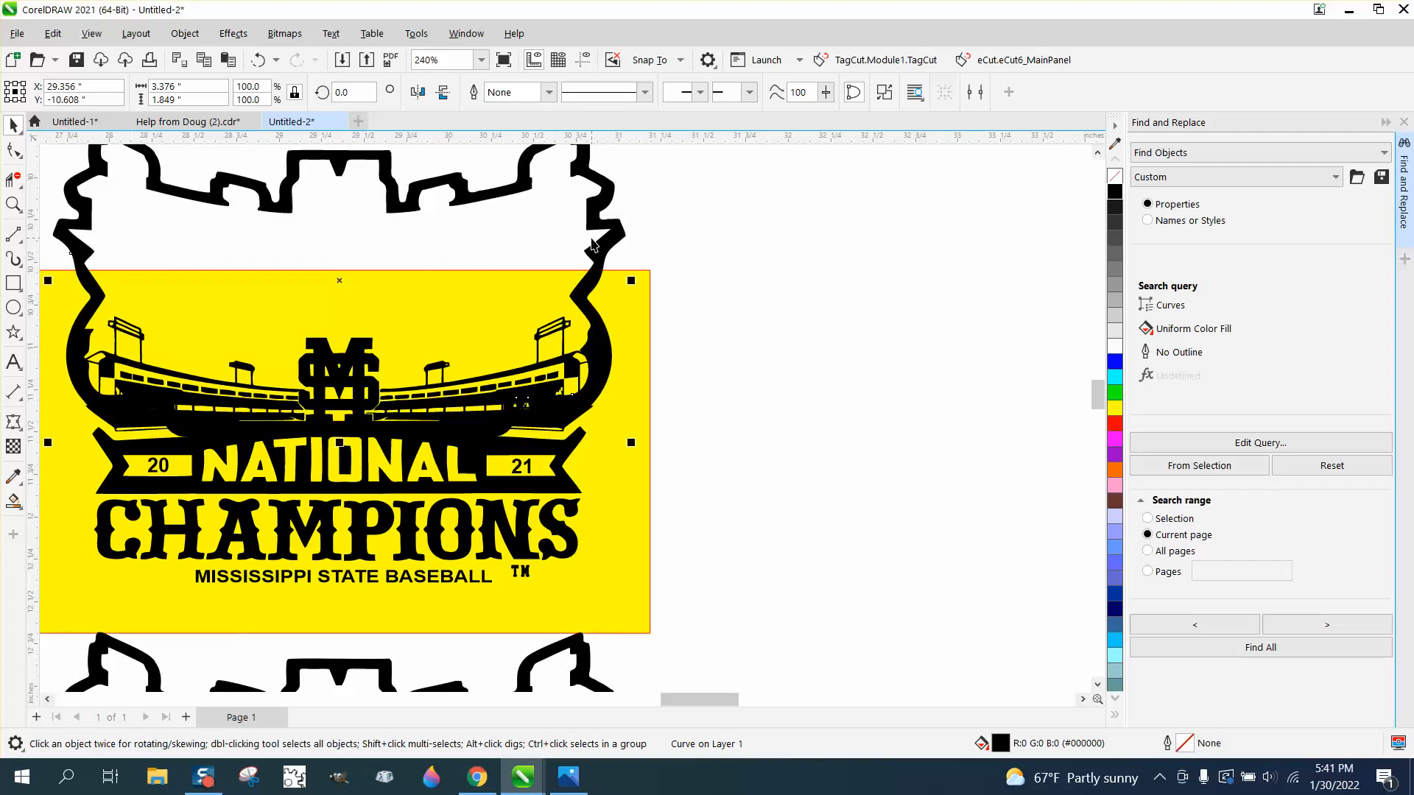
Delete the leftover original border and the maroon MISSISSIPPI STATE BASEBALL text below the yellow rectangle
{"action": "scroll", "coordinate": [643, 536], "scroll_direction": "down", "scroll_amount": 3}
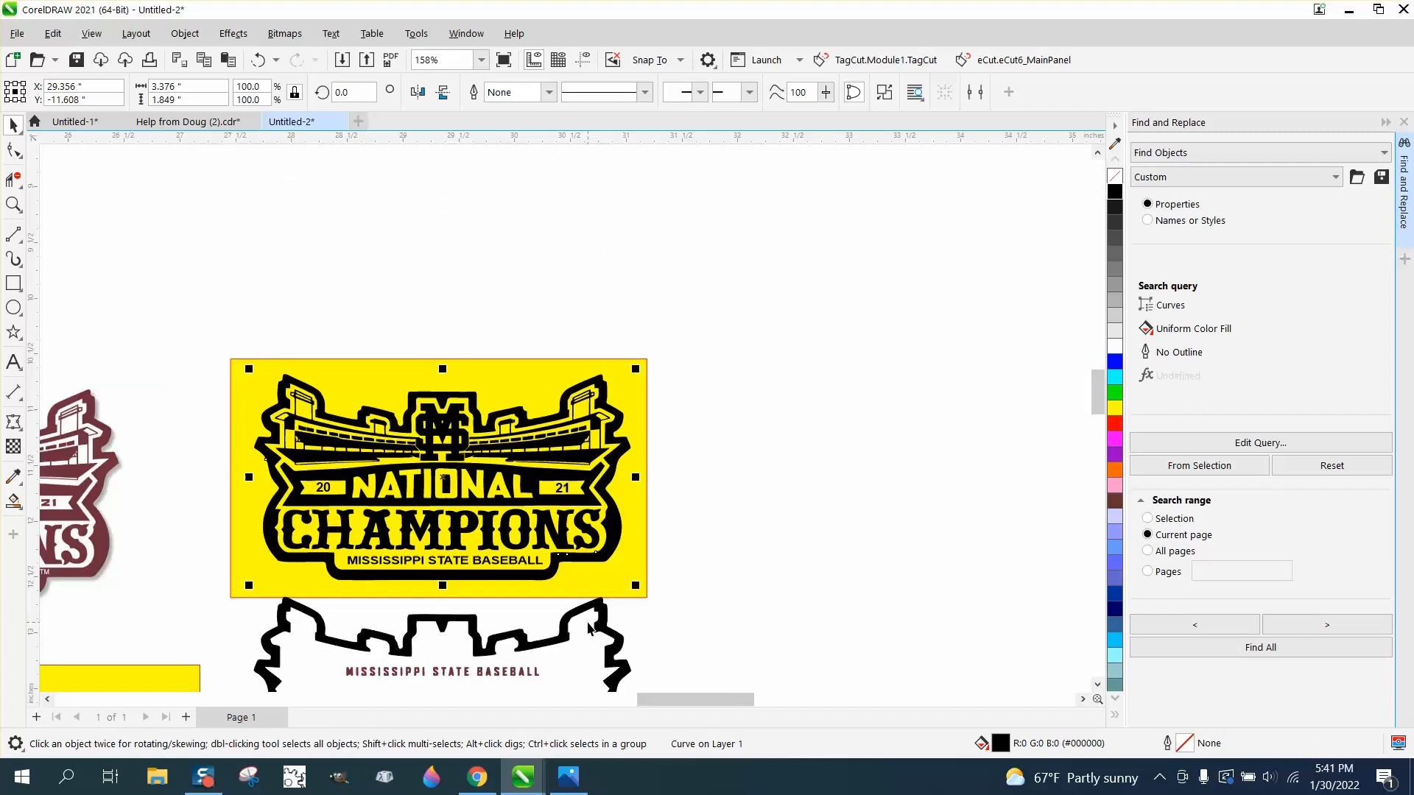
{"action": "left_click", "coordinate": [617, 646]}
{"action": "key", "text": "Delete"}
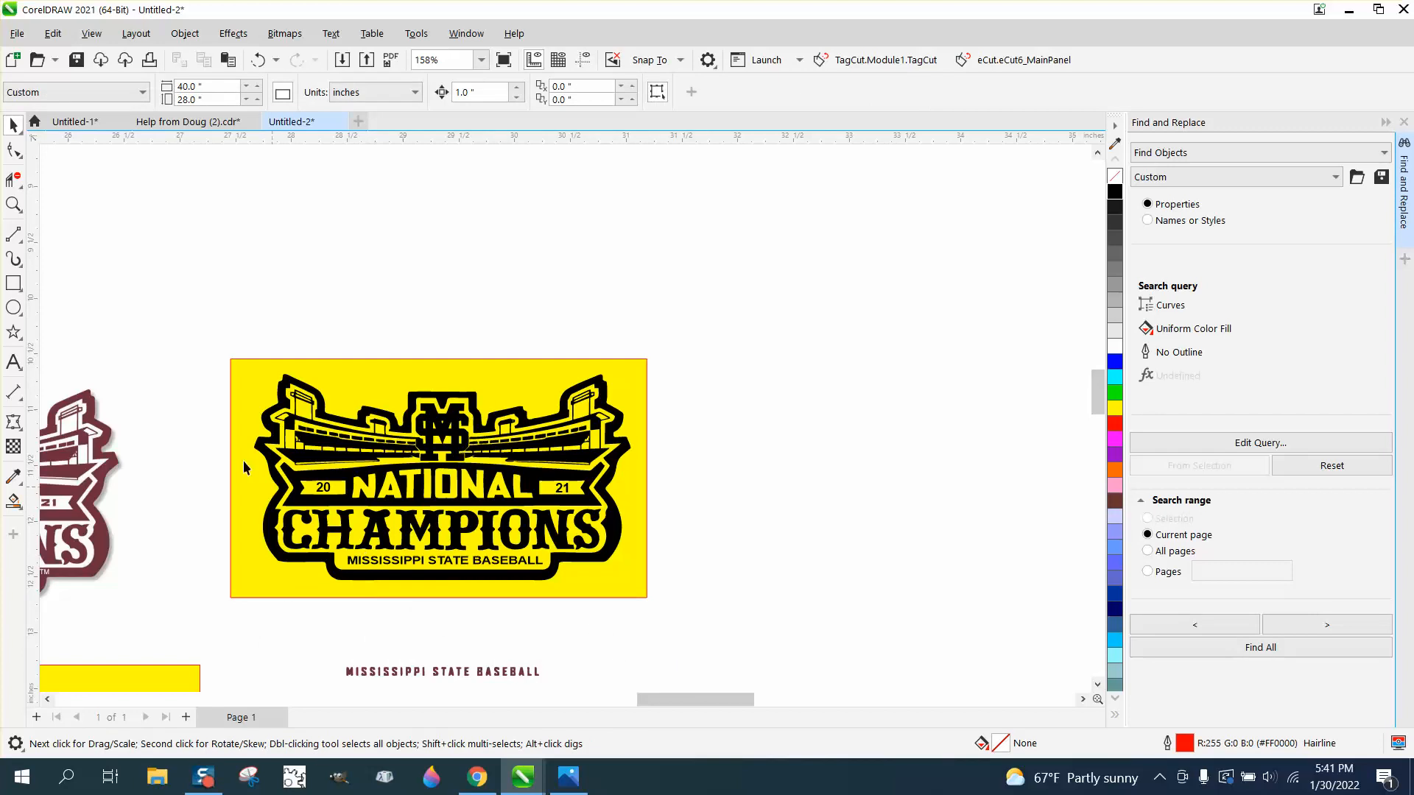
{"action": "scroll", "coordinate": [581, 675], "scroll_direction": "down", "scroll_amount": 1}
{"action": "left_click", "coordinate": [527, 604]}
{"action": "key", "text": "Delete"}
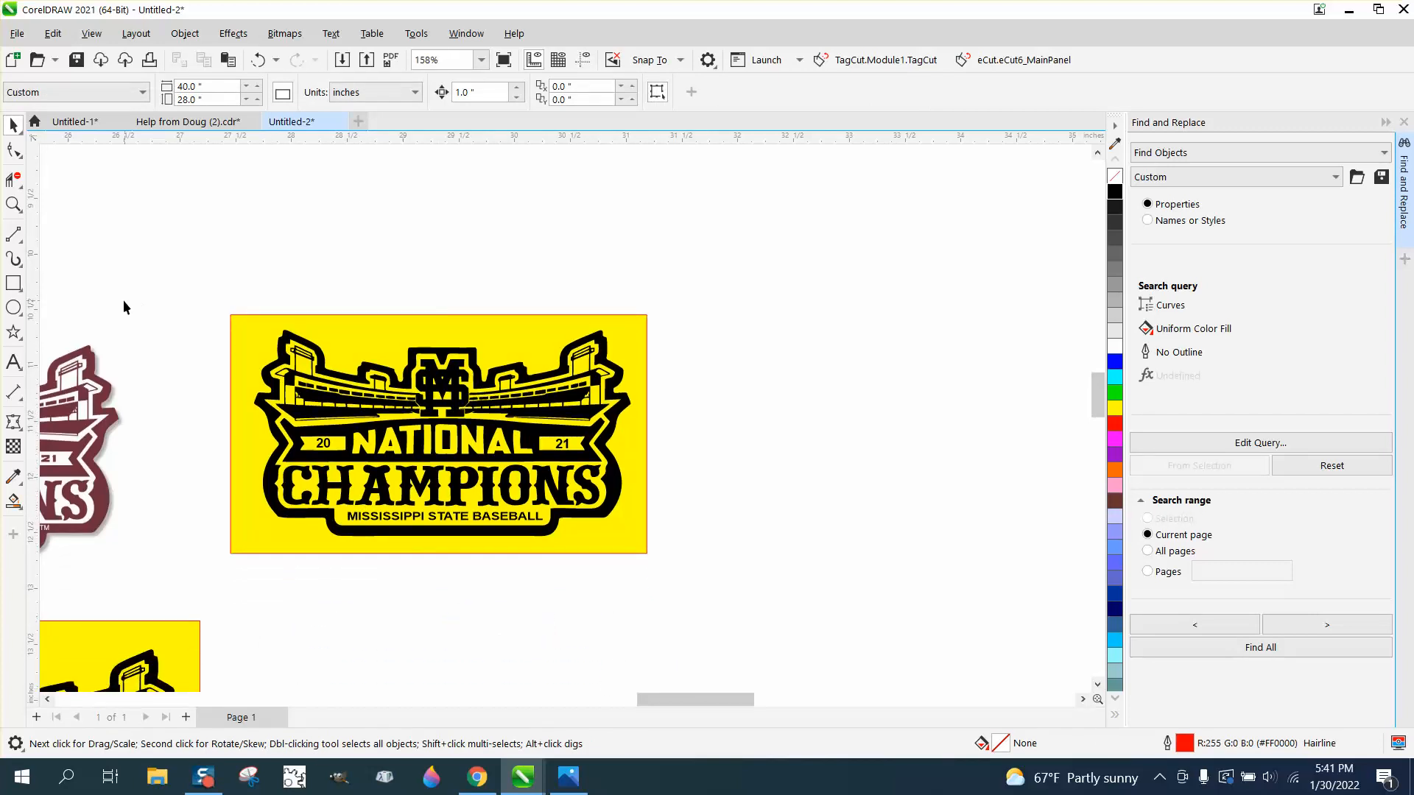
Delete the nodes of the jagged yellow fragment above the rounded opening at the far right end of the grandstand
{"action": "left_click", "coordinate": [14, 205]}
{"action": "left_click_drag", "start_coordinate": [543, 315], "coordinate": [745, 456]}
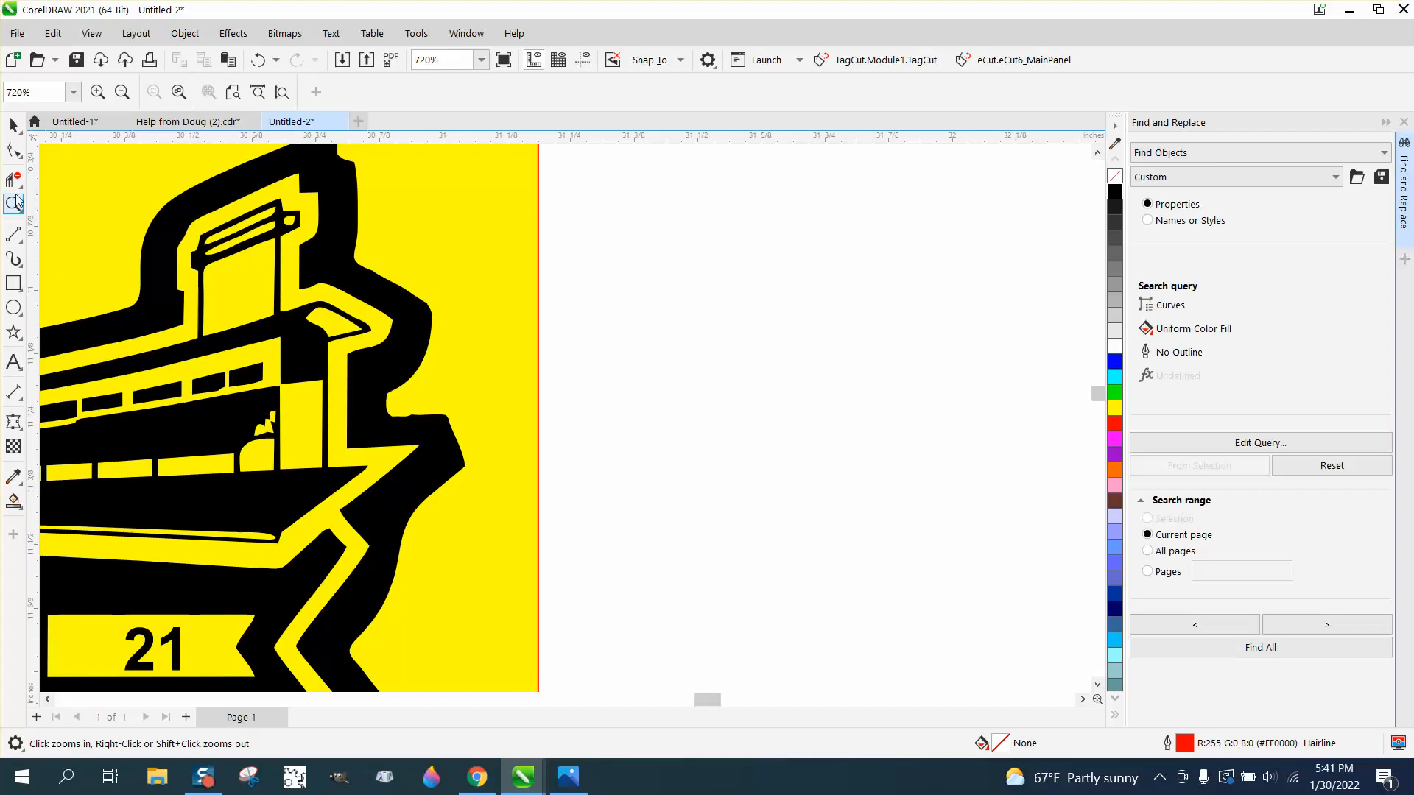
{"action": "left_click_drag", "start_coordinate": [259, 421], "coordinate": [400, 467]}
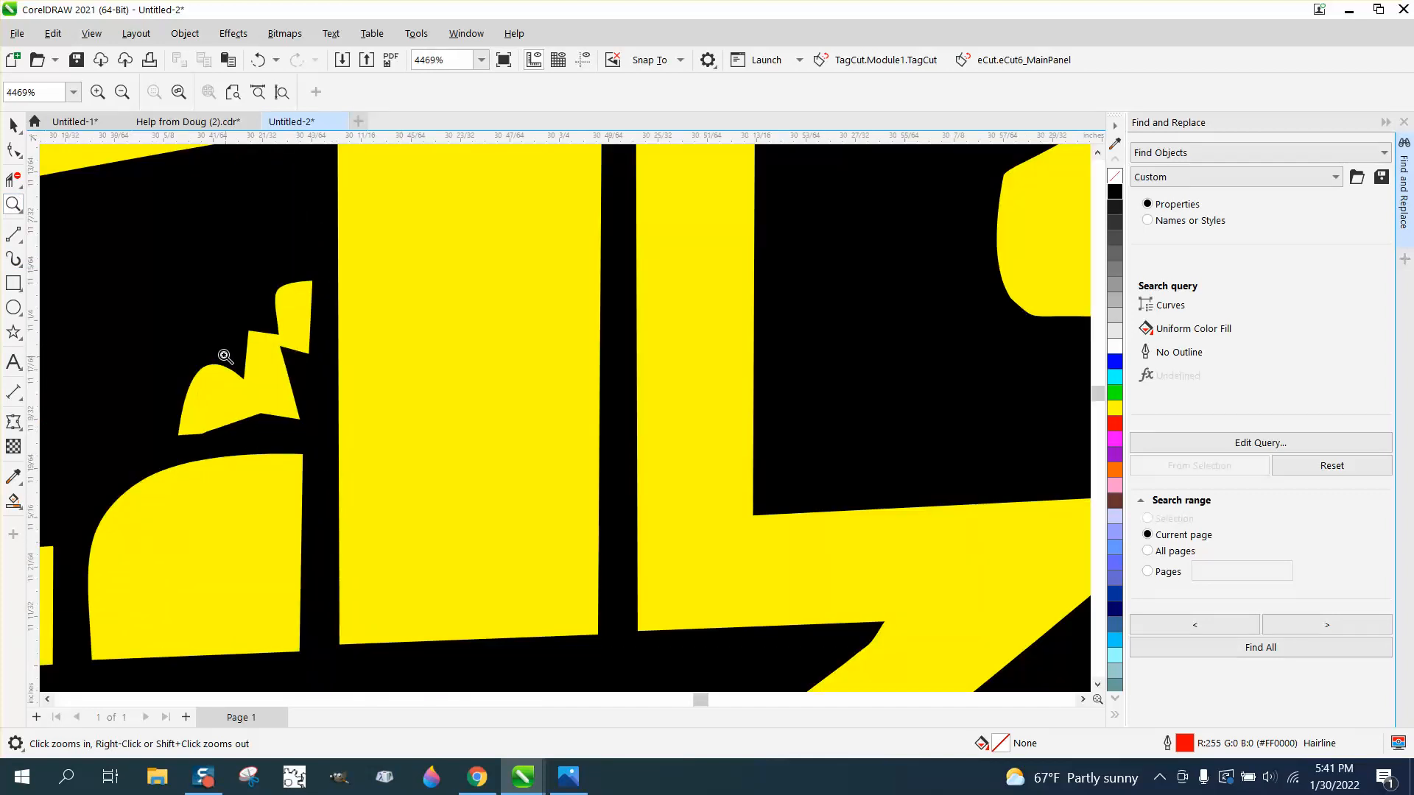
{"action": "left_click", "coordinate": [19, 155]}
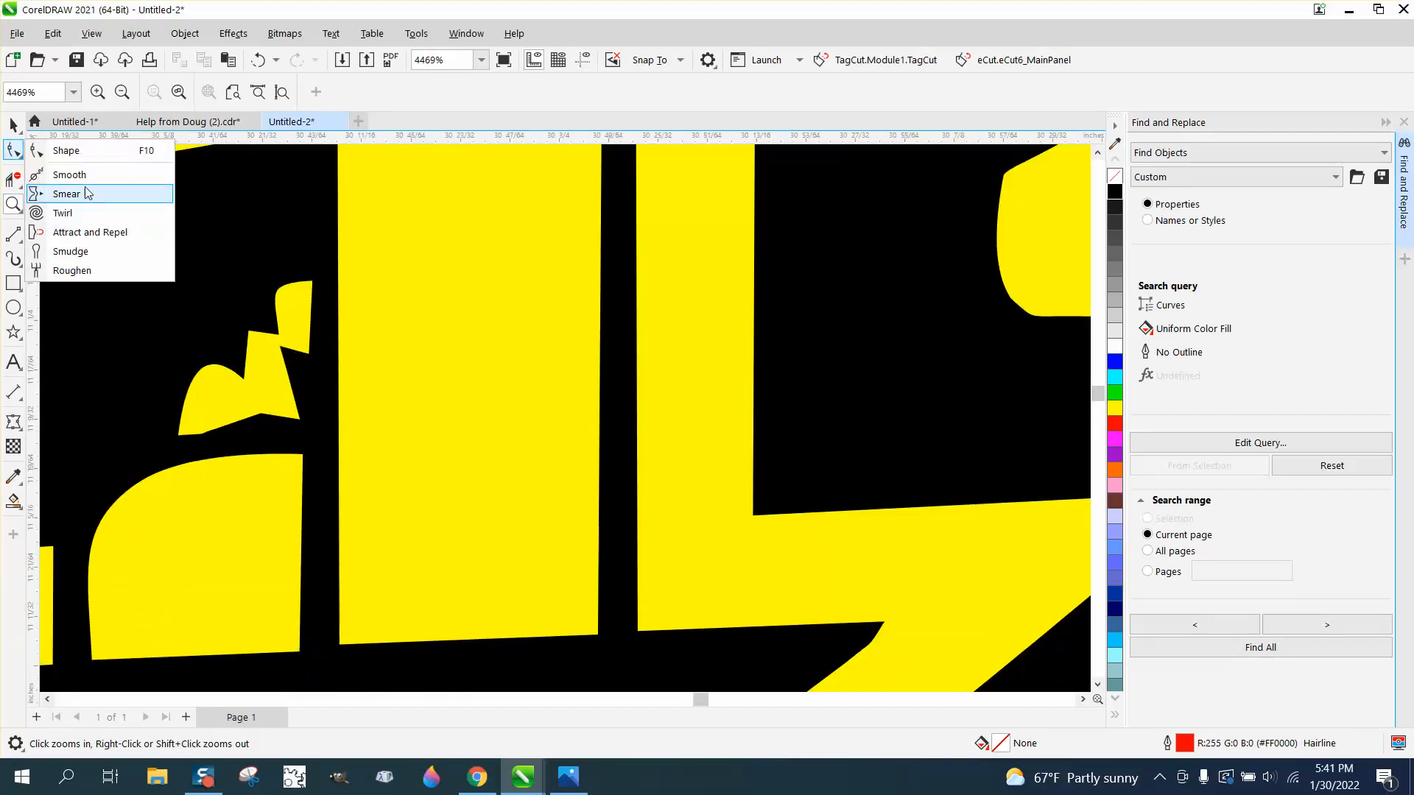
{"action": "left_click", "coordinate": [66, 150]}
{"action": "left_click", "coordinate": [243, 330]}
{"action": "left_click_drag", "start_coordinate": [123, 253], "coordinate": [329, 448]}
{"action": "key", "text": "Delete"}
{"action": "scroll", "coordinate": [536, 475], "scroll_direction": "down", "scroll_amount": 4}
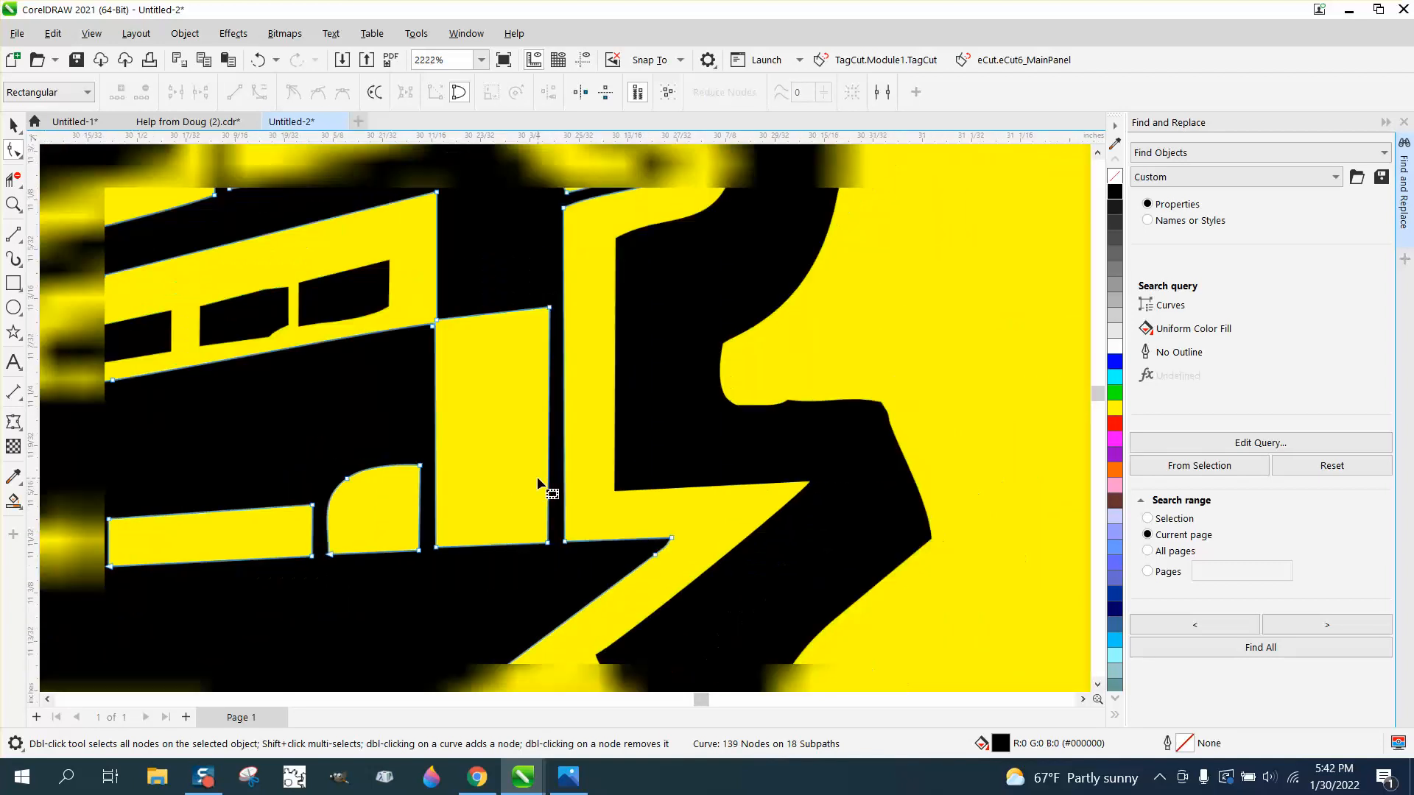
Square up the second-to-last window of the right grandstand by removing its extra nodes and converting its bottom edge to a line
{"action": "left_click", "coordinate": [13, 205]}
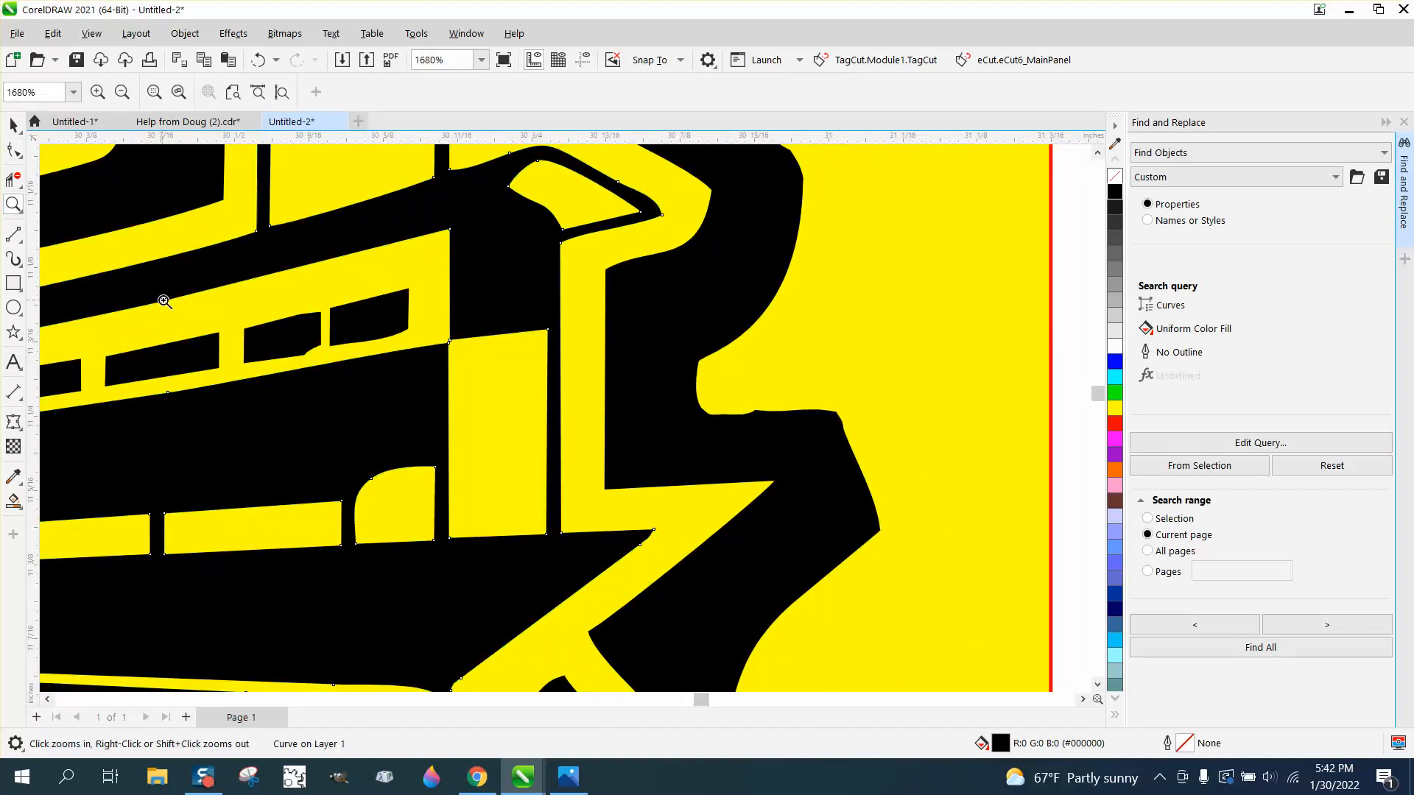
{"action": "scroll", "coordinate": [228, 338], "scroll_direction": "up", "scroll_amount": 5}
{"action": "key", "text": "F10"}
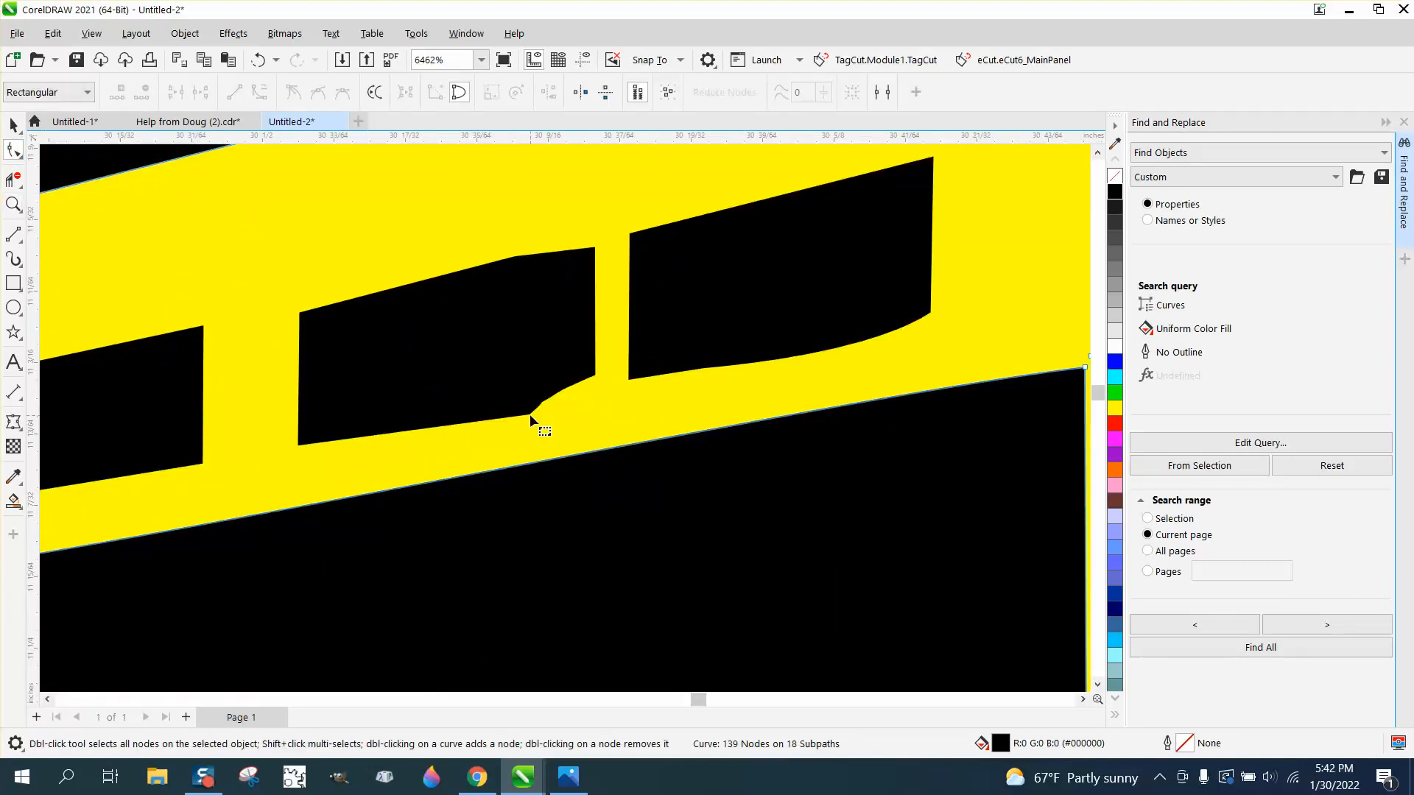
{"action": "left_click", "coordinate": [530, 414]}
{"action": "left_click_drag", "start_coordinate": [483, 379], "coordinate": [280, 459]}
{"action": "key", "text": "Delete"}
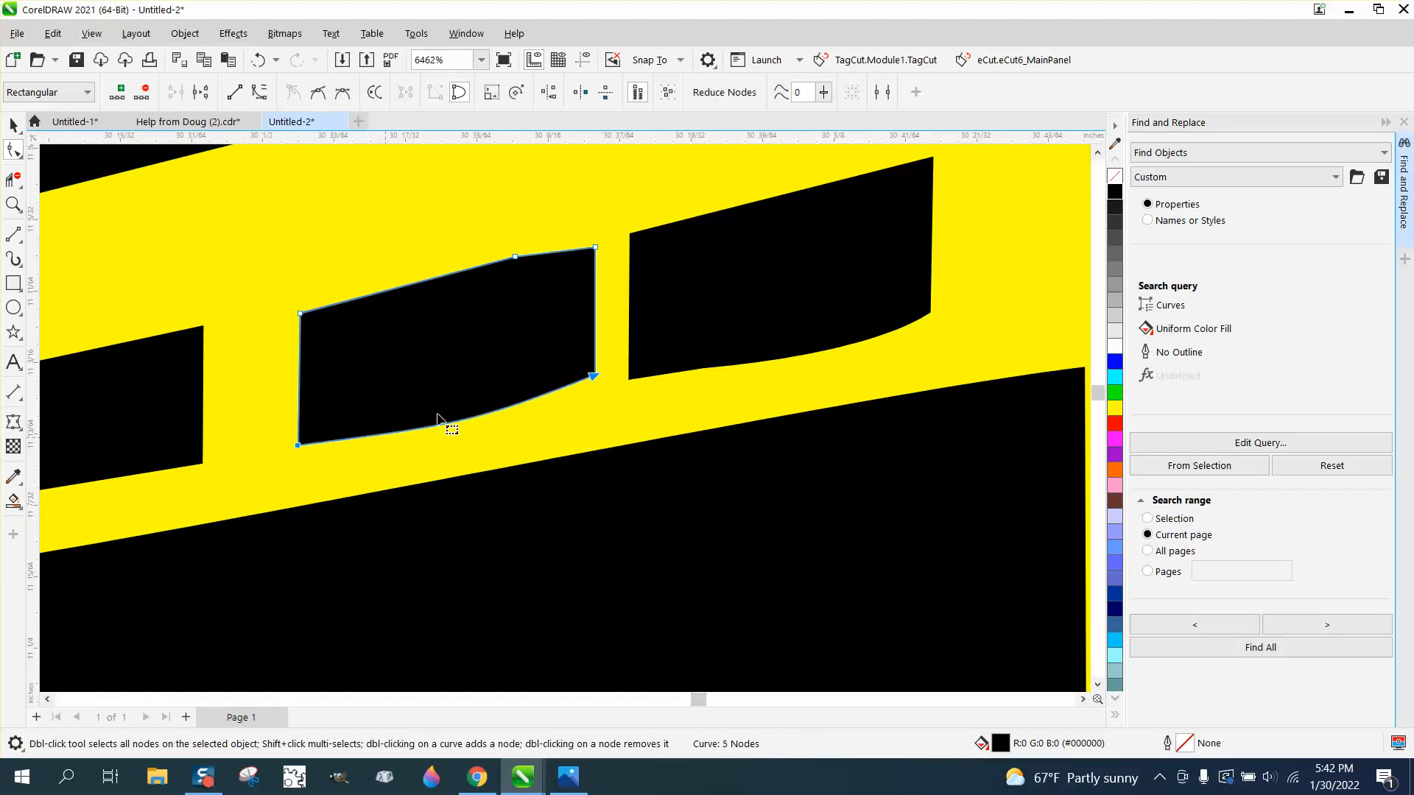
{"action": "right_click", "coordinate": [594, 378]}
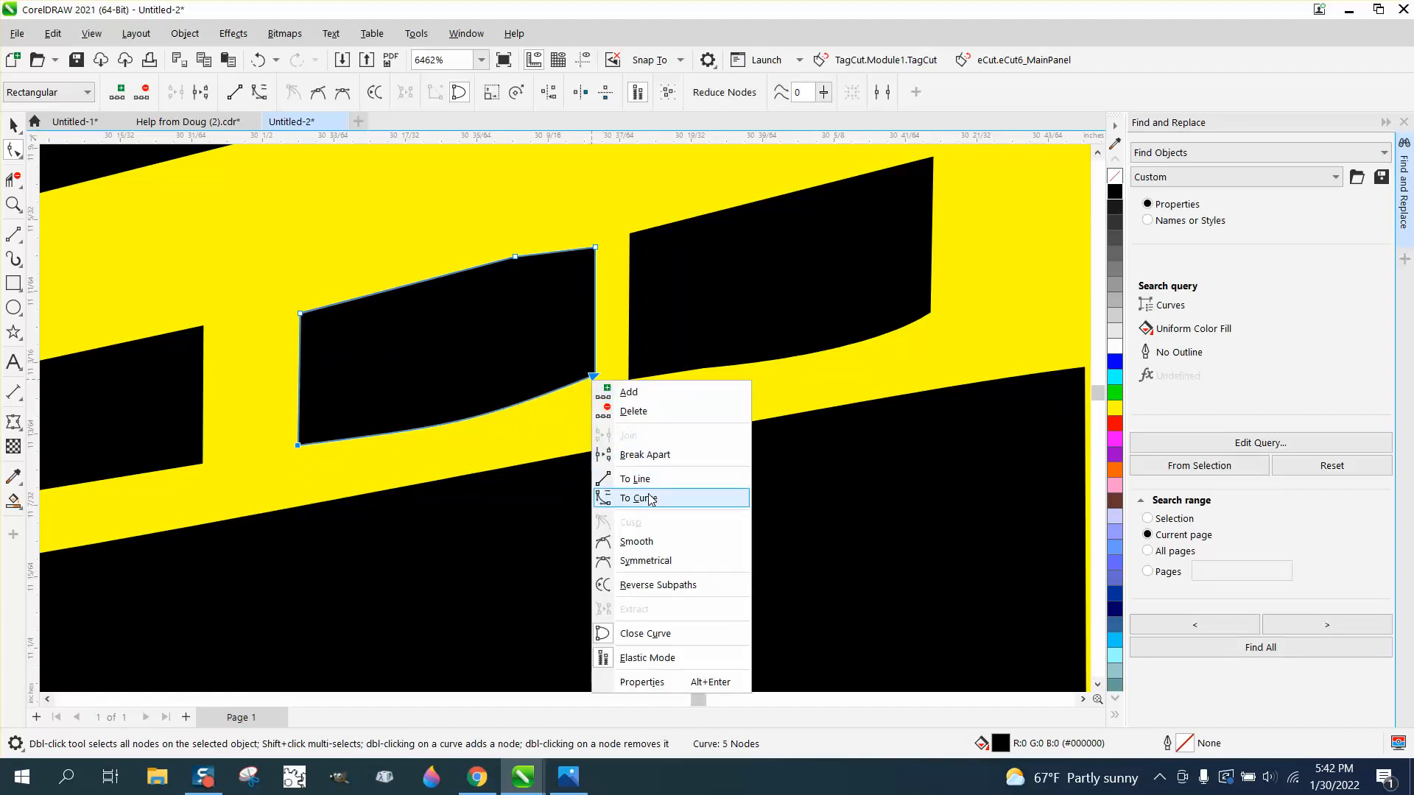
{"action": "left_click", "coordinate": [641, 480]}
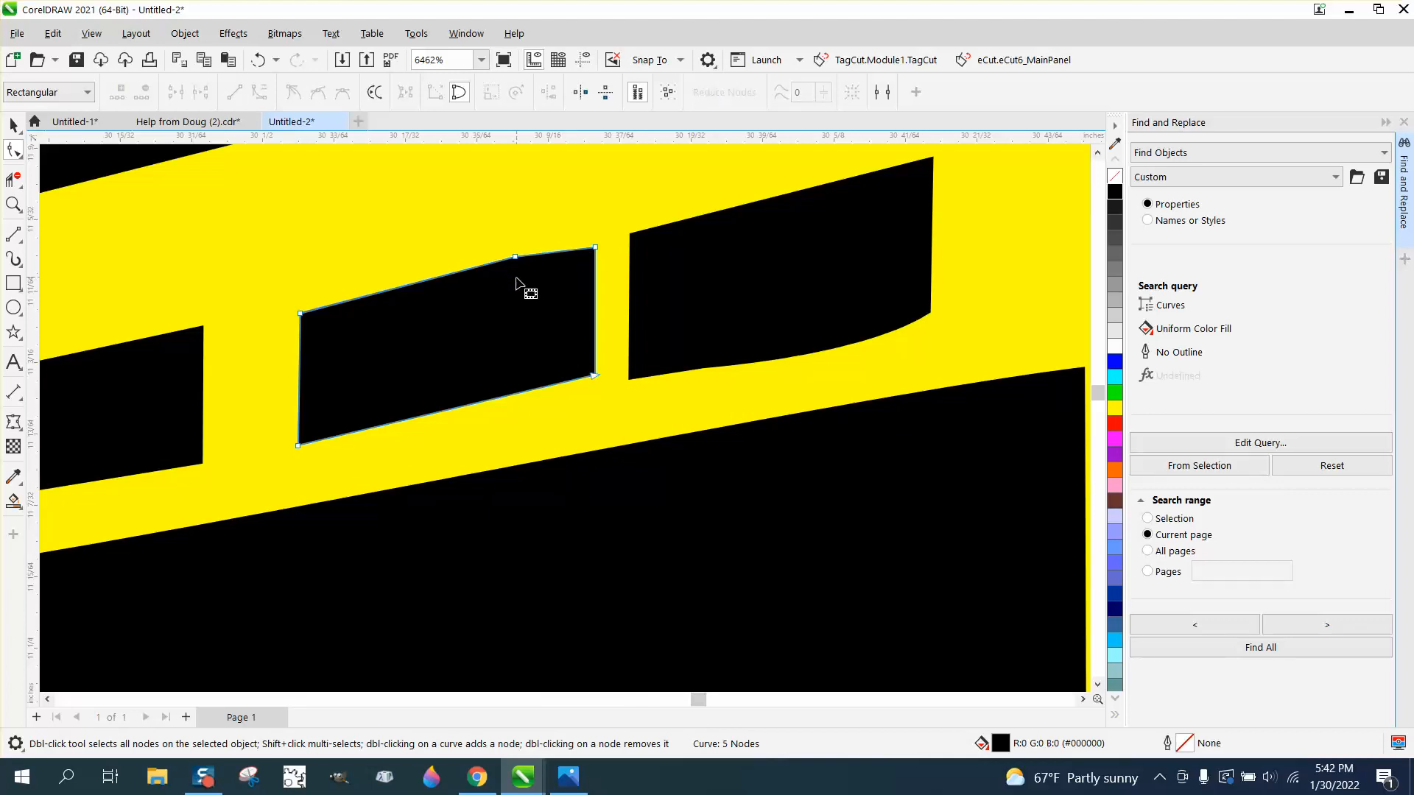
{"action": "double_click", "coordinate": [515, 258]}
{"action": "scroll", "coordinate": [416, 298], "scroll_direction": "down", "scroll_amount": 2}
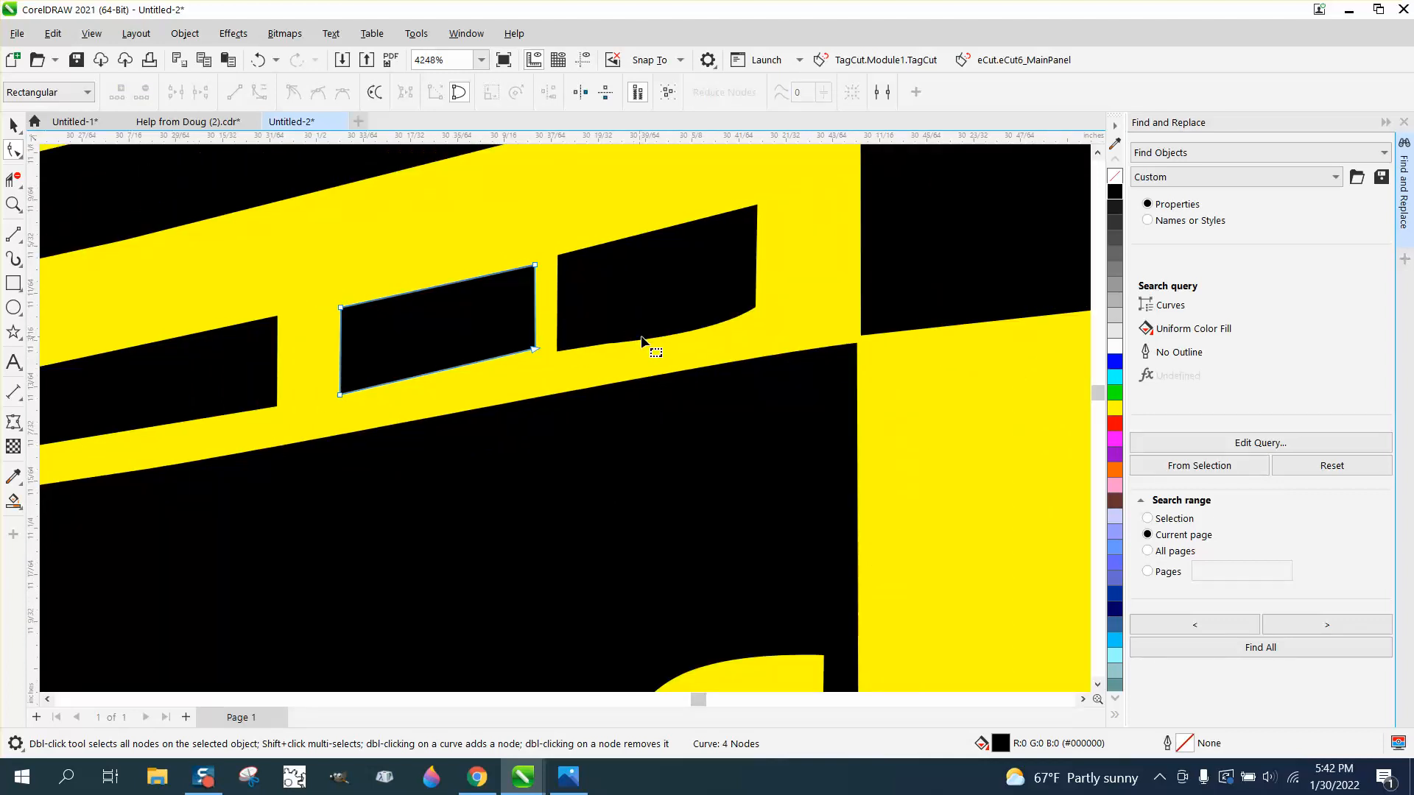
Delete the extra bottom node of the last right grandstand window and convert its curved bottom edge to a straight line
{"action": "left_click", "coordinate": [658, 347]}
{"action": "left_click_drag", "start_coordinate": [598, 334], "coordinate": [652, 354]}
{"action": "key", "text": "Delete"}
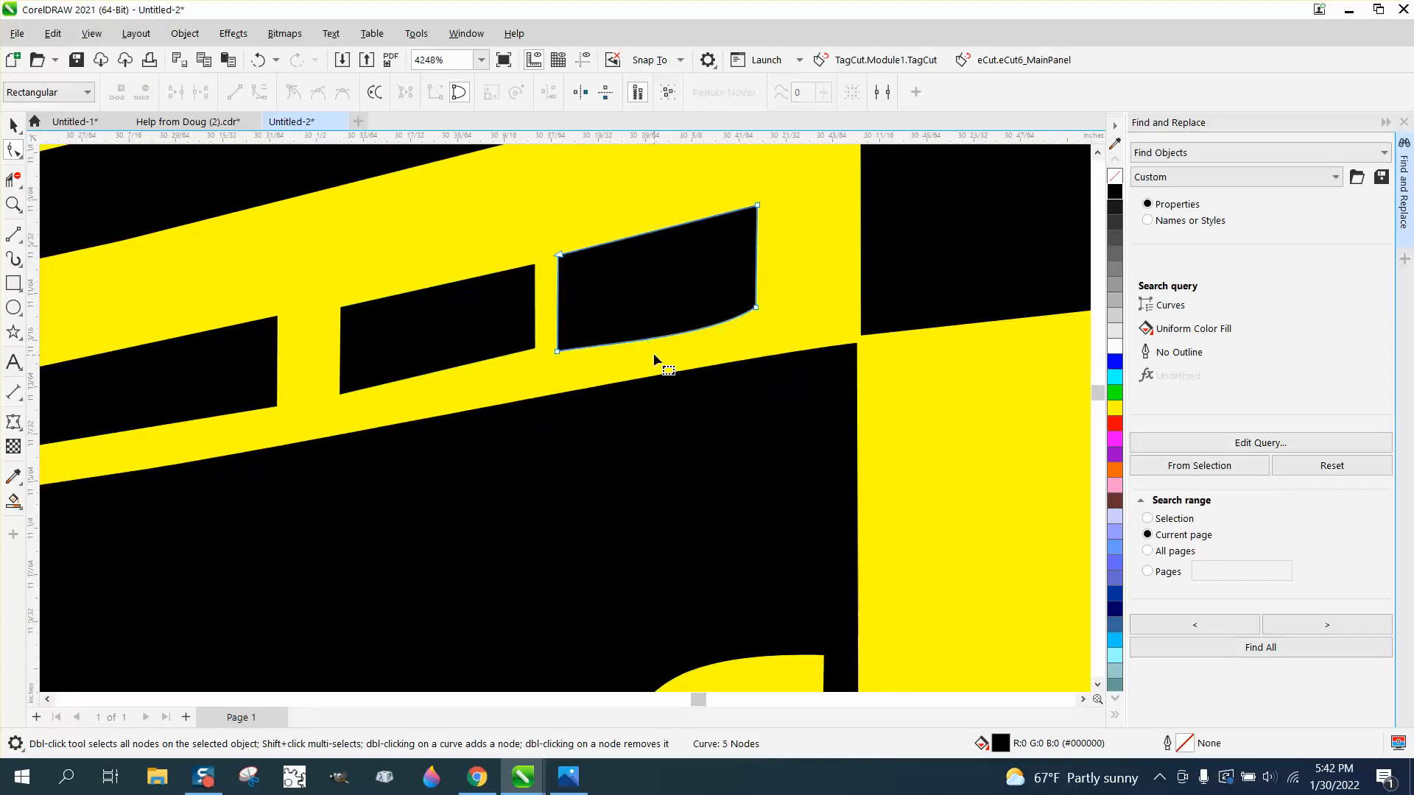
{"action": "left_click_drag", "start_coordinate": [549, 339], "coordinate": [563, 398]}
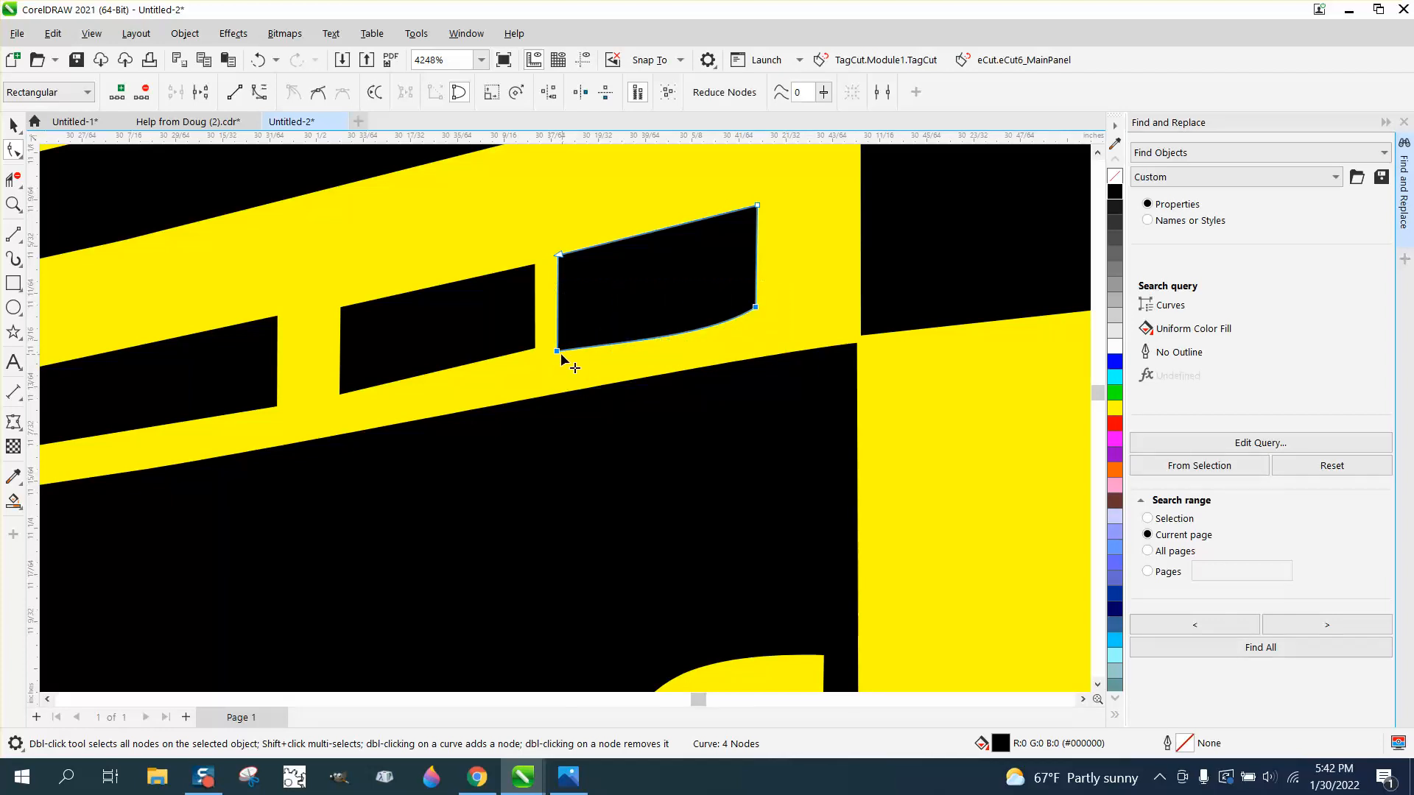
{"action": "right_click", "coordinate": [567, 357]}
{"action": "left_click", "coordinate": [626, 451]}
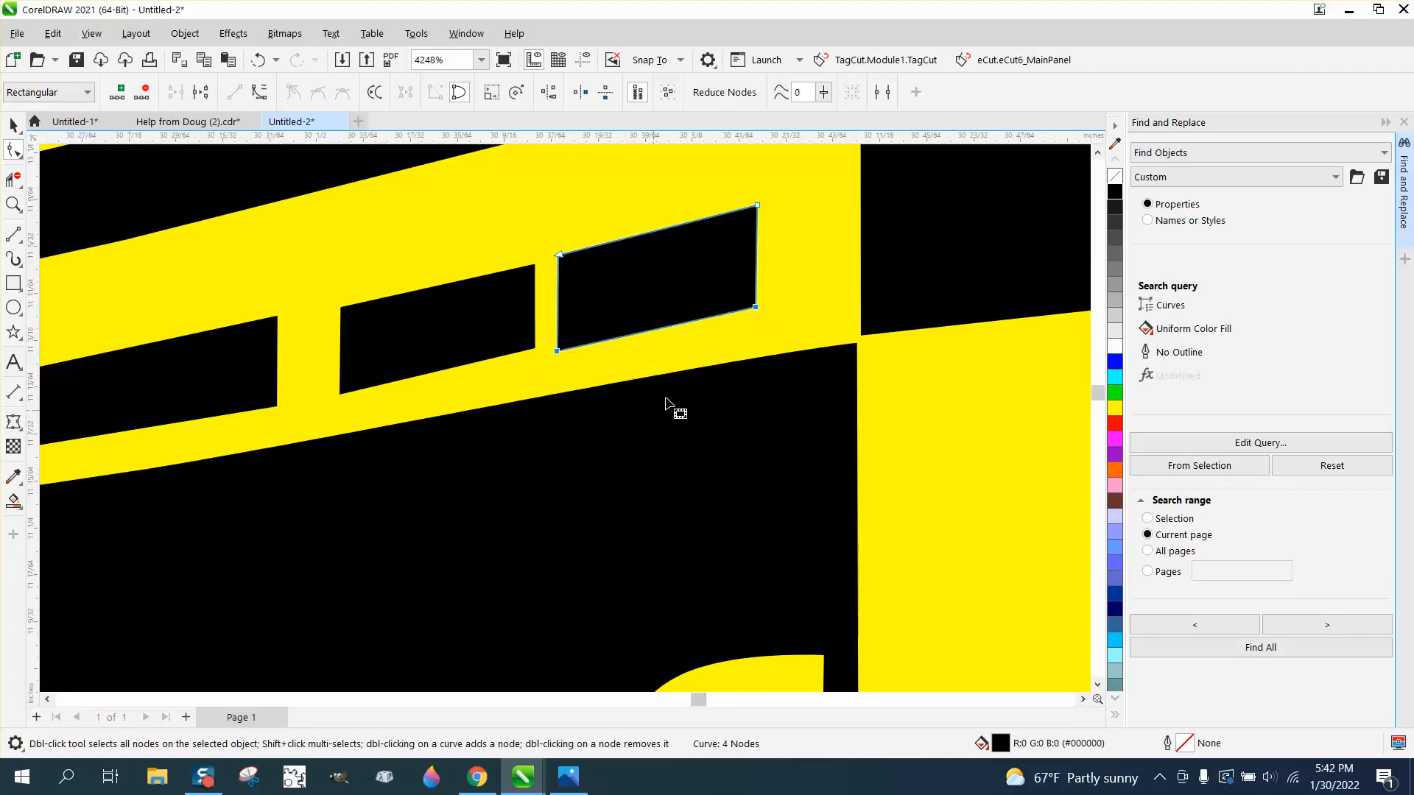
Simplify the pointed yellow sliver under the left grandstand, beside the MS emblem, by deleting extra nodes with the Shape tool
{"action": "scroll", "coordinate": [695, 331], "scroll_direction": "down", "scroll_amount": 2}
{"action": "scroll", "coordinate": [695, 327], "scroll_direction": "down", "scroll_amount": 1}
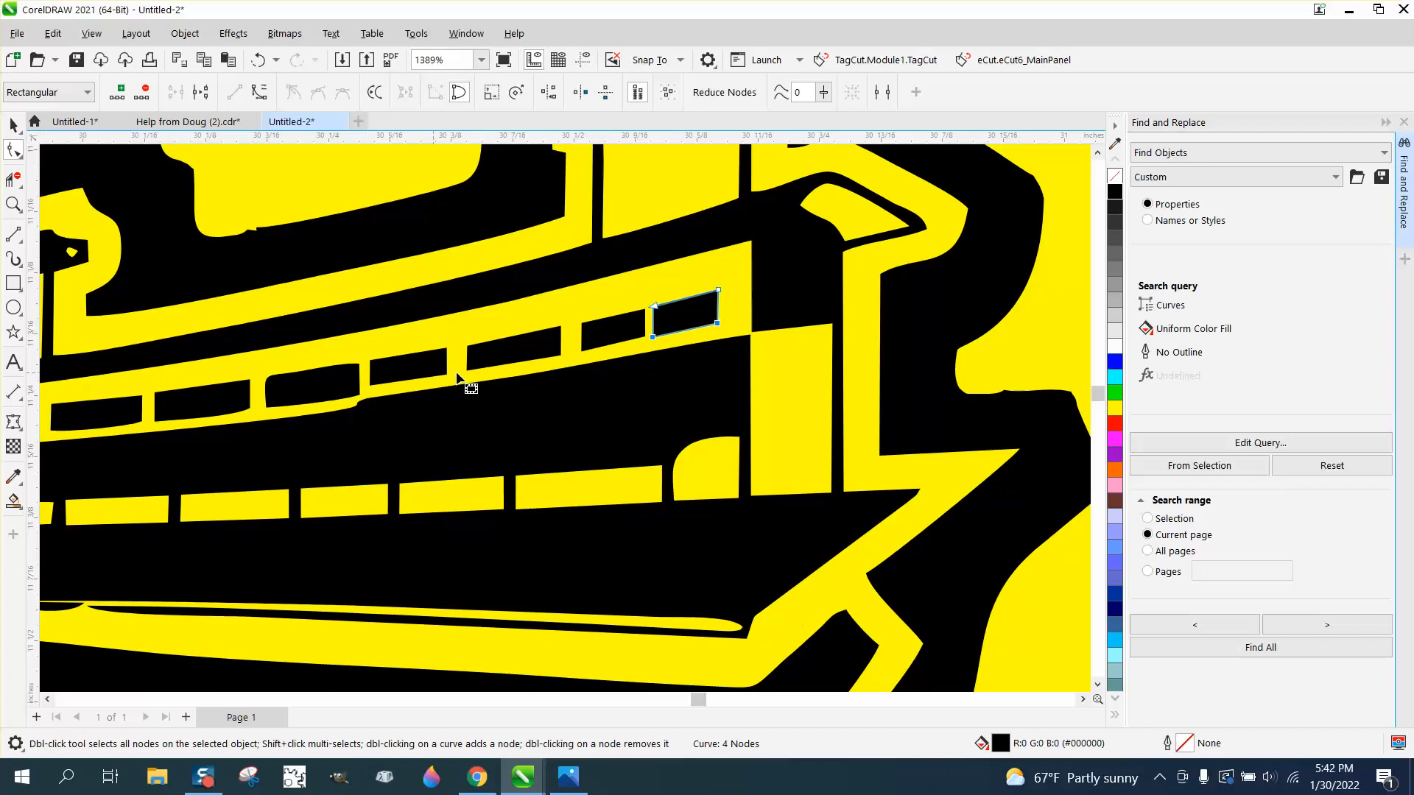
{"action": "scroll", "coordinate": [531, 384], "scroll_direction": "down", "scroll_amount": 4}
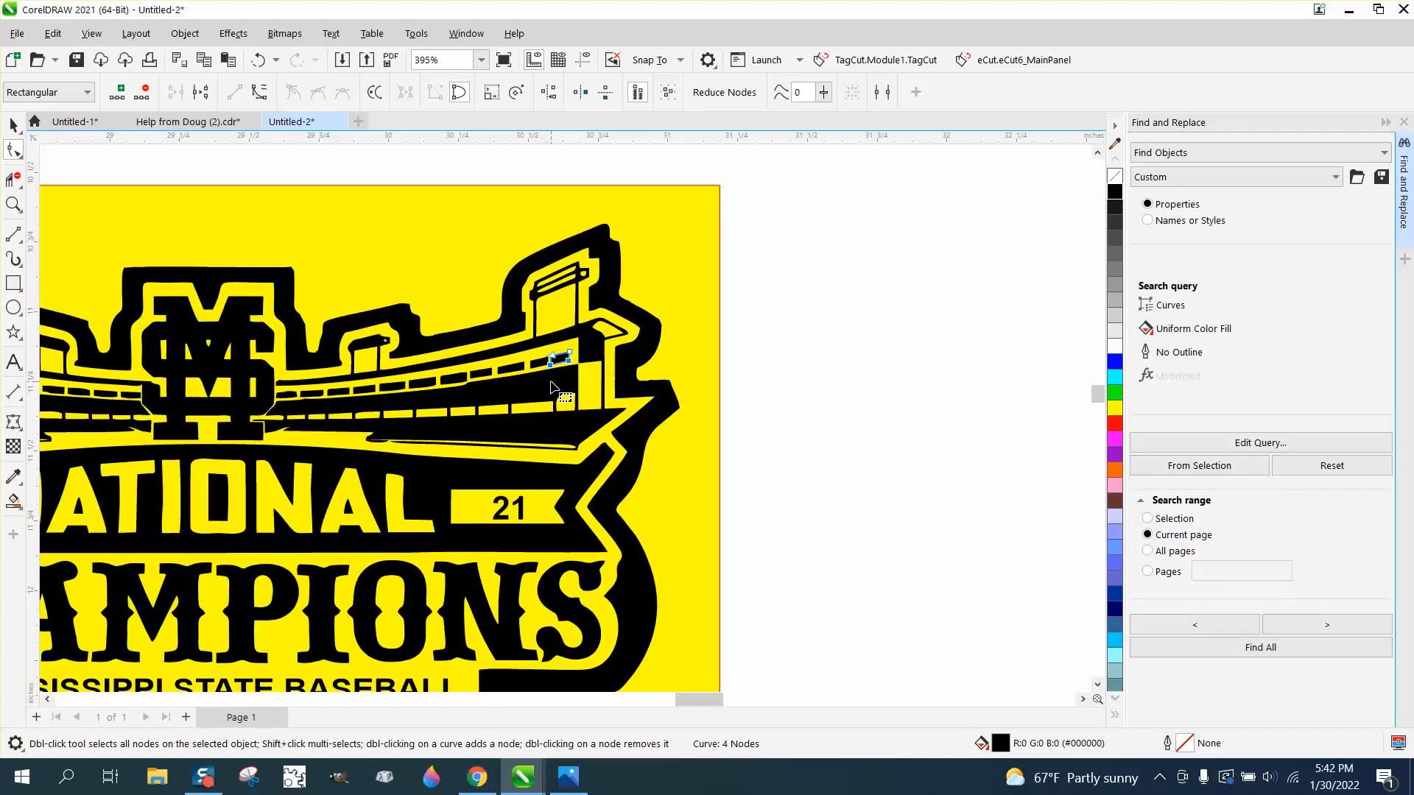
{"action": "scroll", "coordinate": [558, 388], "scroll_direction": "down", "scroll_amount": 1}
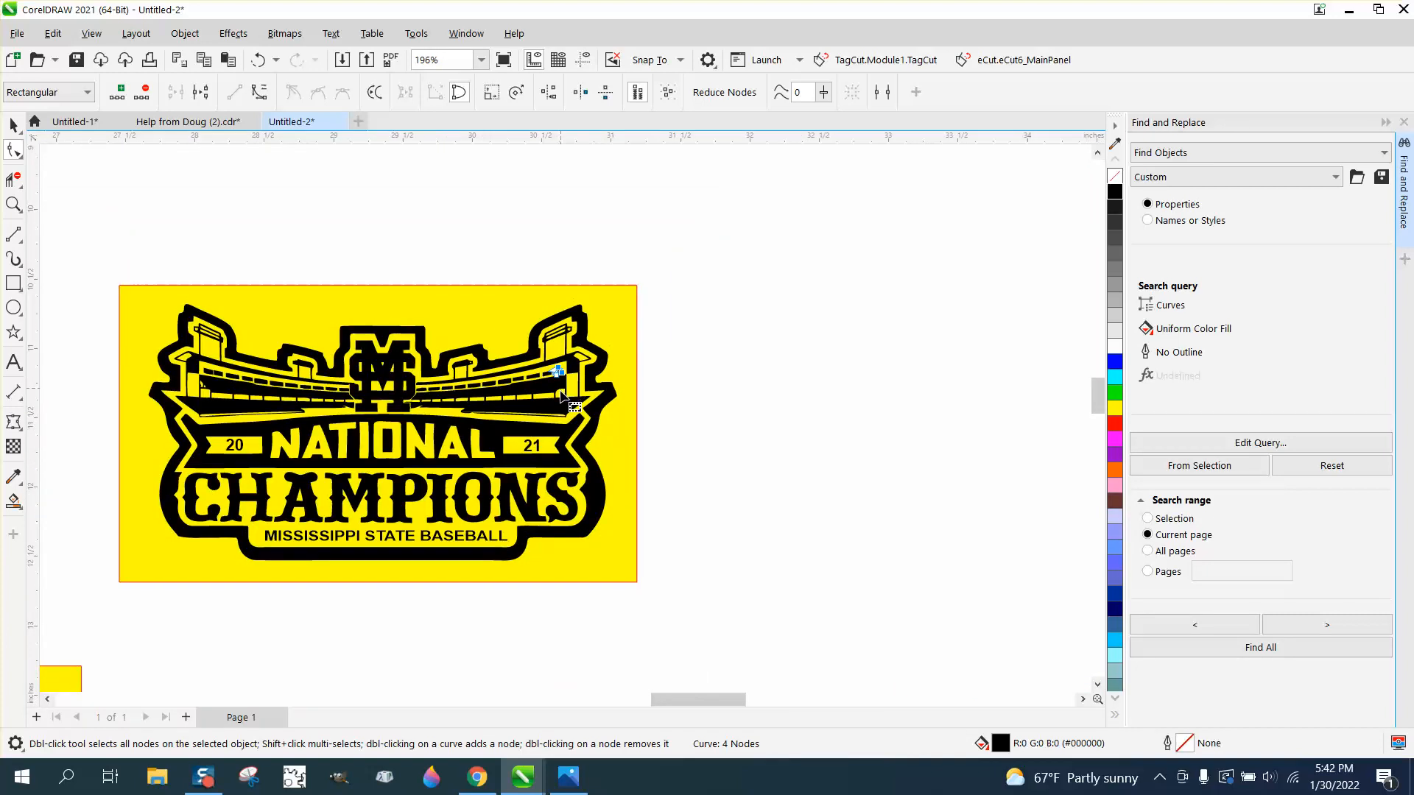
{"action": "left_click", "coordinate": [7, 205]}
{"action": "left_click_drag", "start_coordinate": [207, 409], "coordinate": [398, 431]}
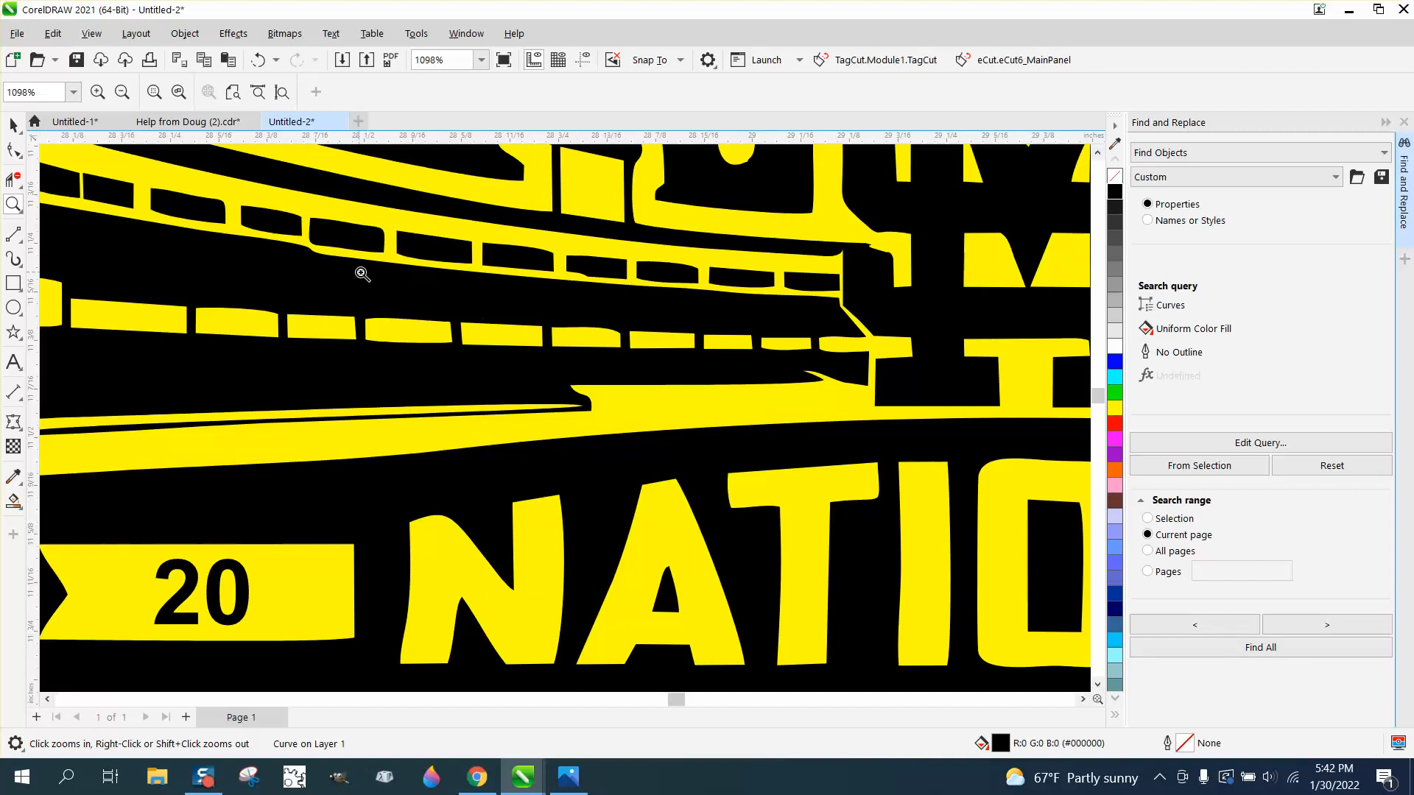
{"action": "scroll", "coordinate": [650, 329], "scroll_direction": "down", "scroll_amount": 1}
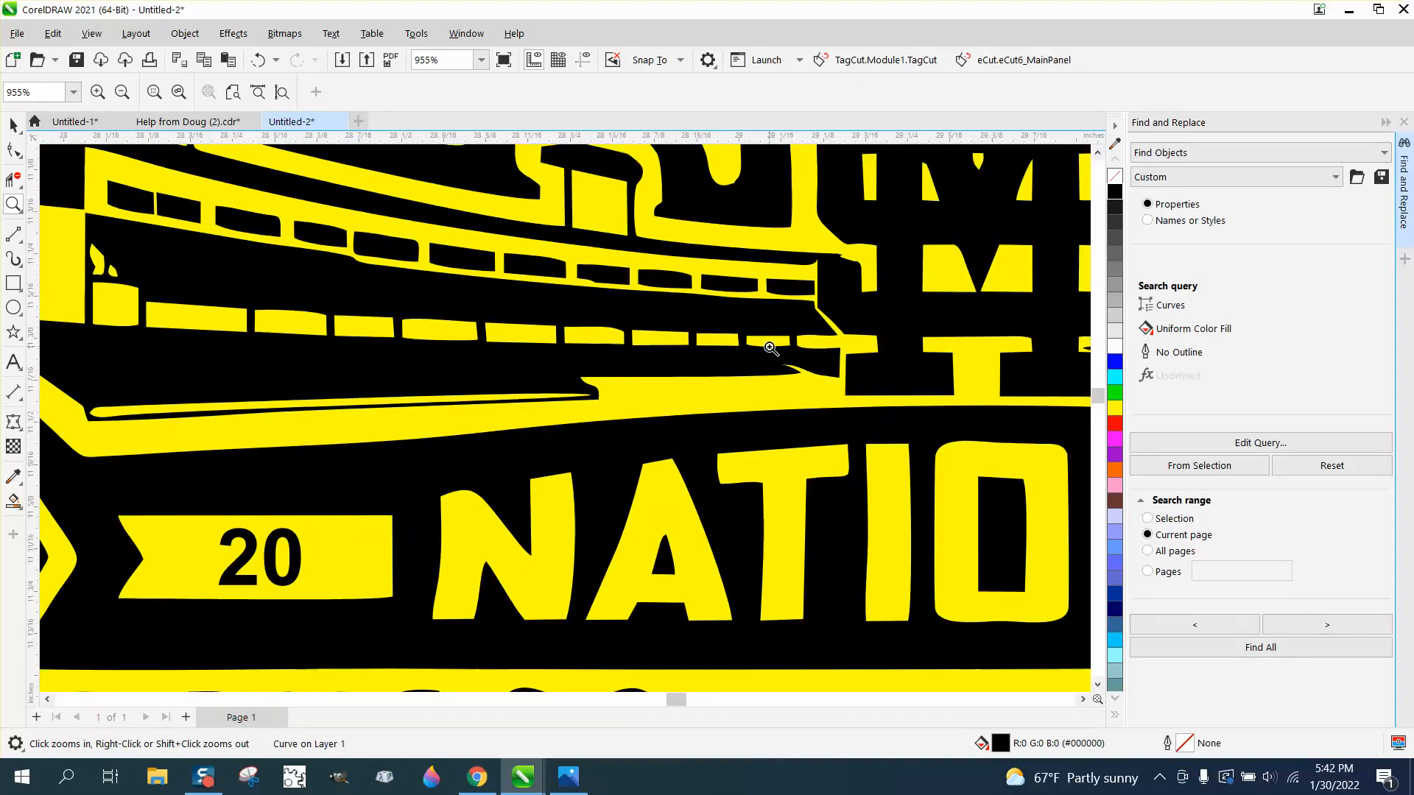
{"action": "left_click_drag", "start_coordinate": [770, 348], "coordinate": [897, 388]}
{"action": "left_click", "coordinate": [16, 153]}
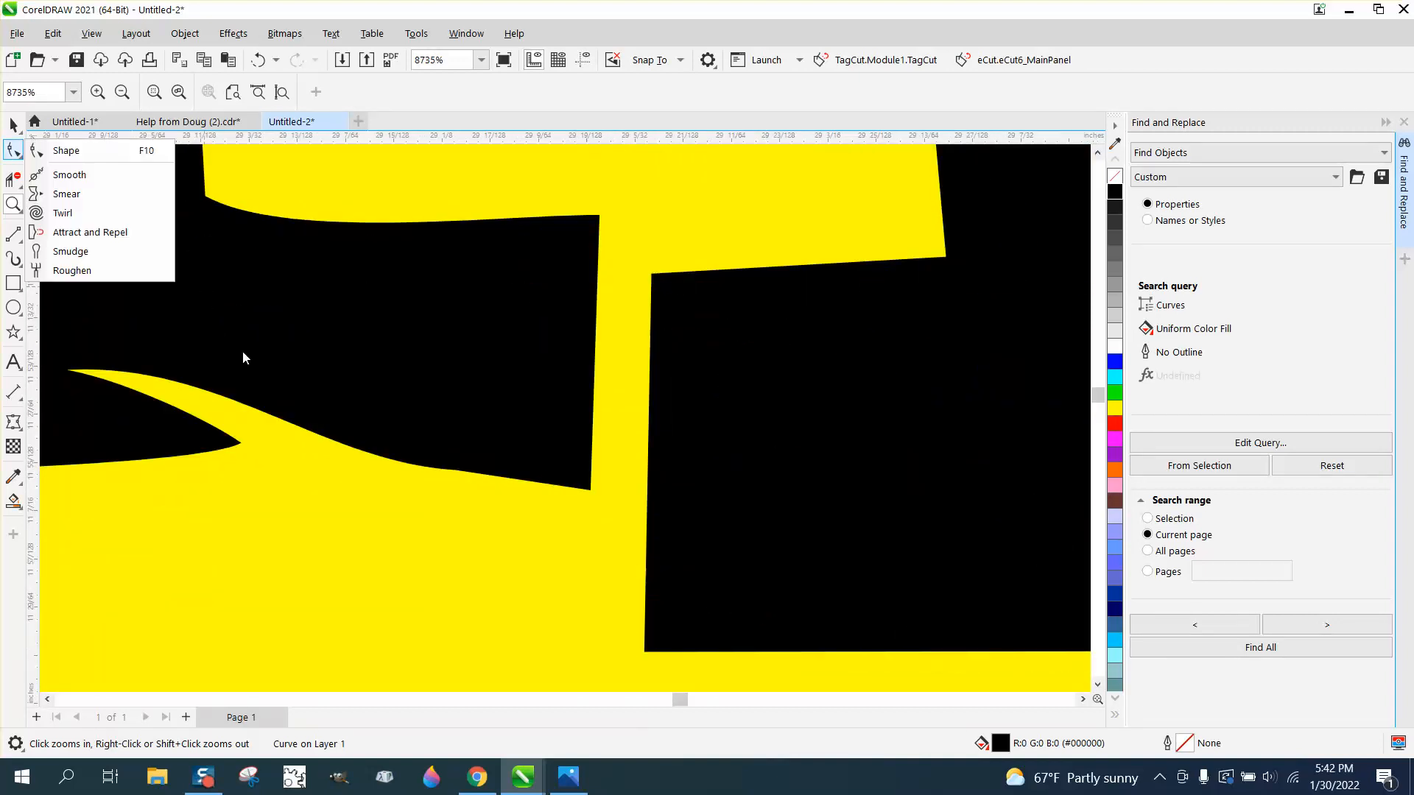
{"action": "left_click", "coordinate": [78, 175]}
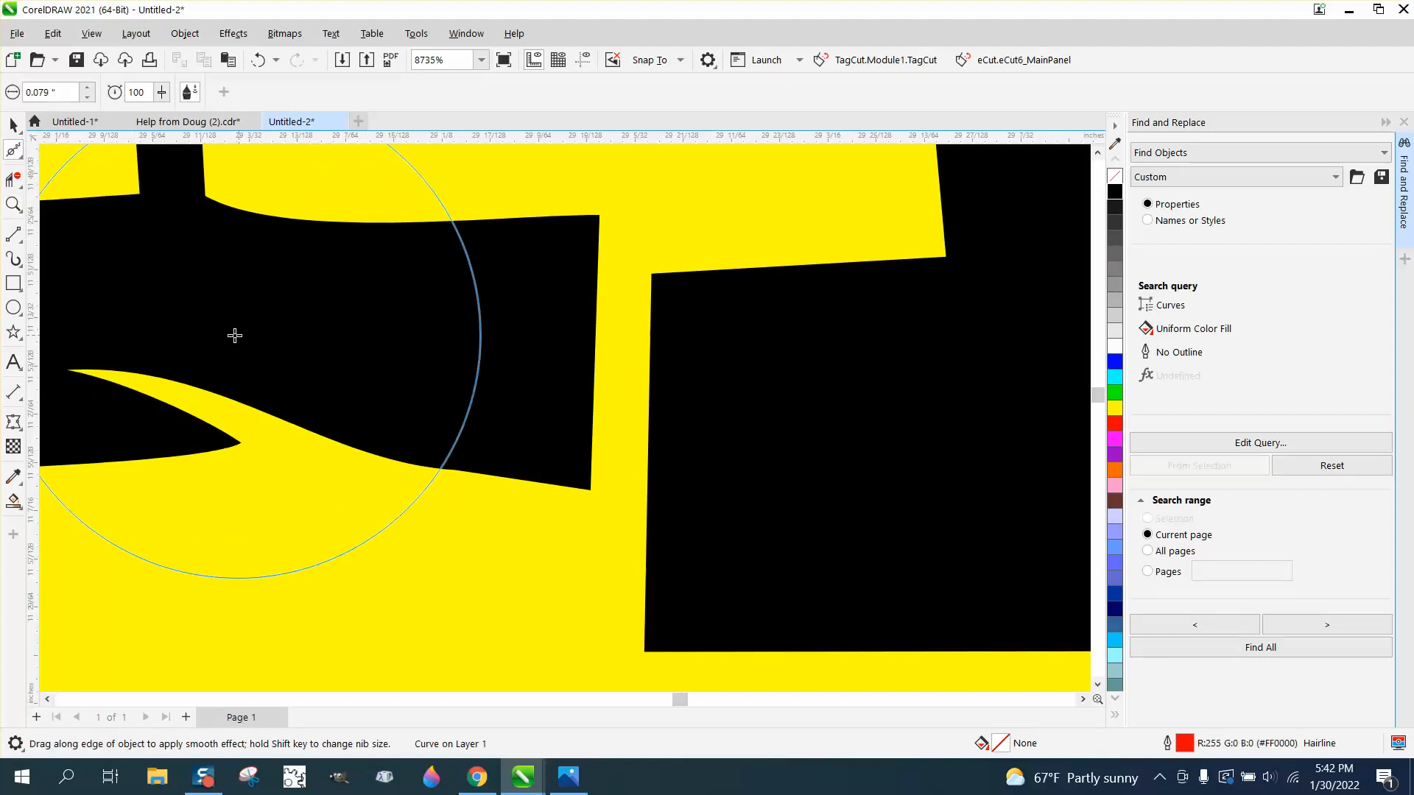
{"action": "left_click", "coordinate": [21, 157]}
{"action": "left_click", "coordinate": [69, 152]}
{"action": "scroll", "coordinate": [347, 394], "scroll_direction": "down", "scroll_amount": 2}
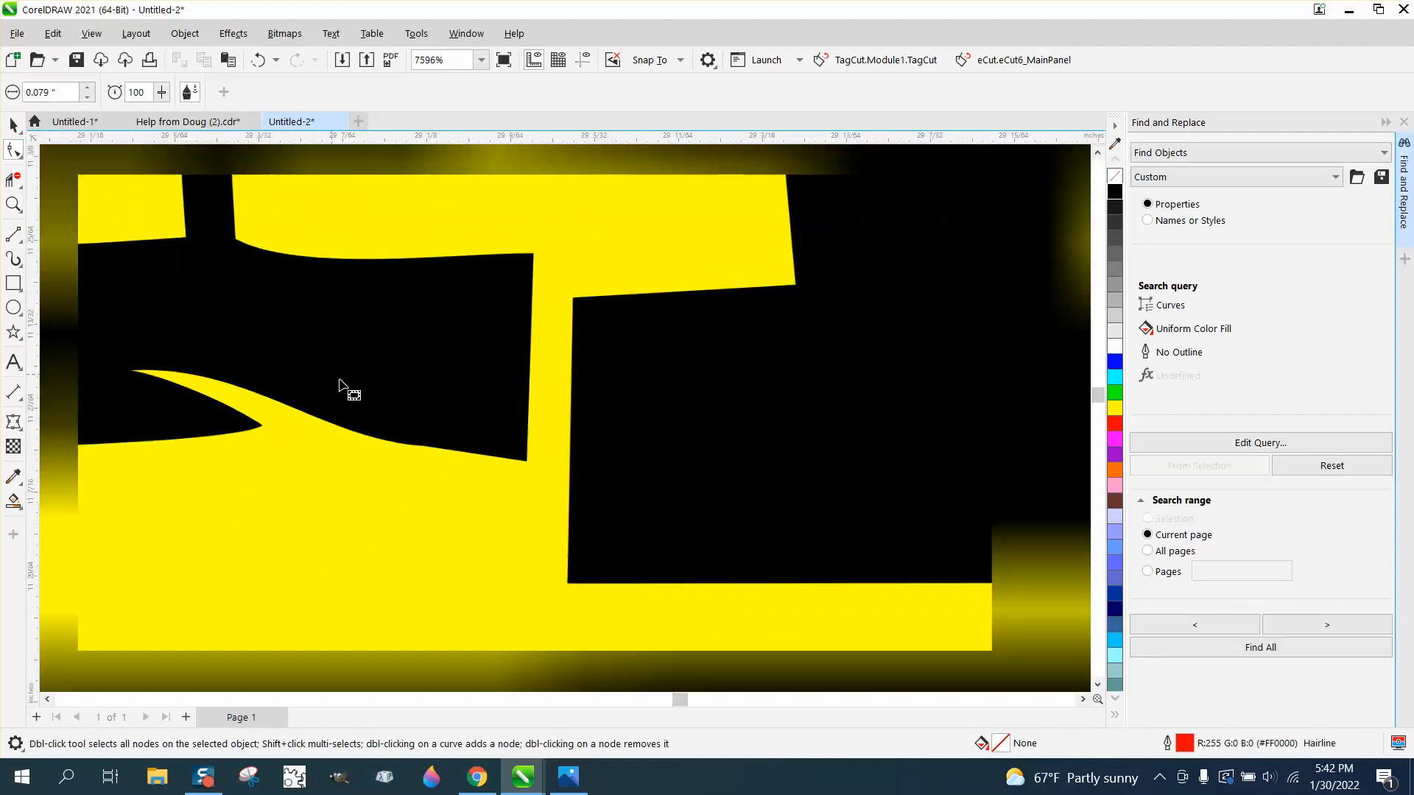
{"action": "left_click_drag", "start_coordinate": [147, 371], "coordinate": [284, 405]}
{"action": "key", "text": "Delete"}
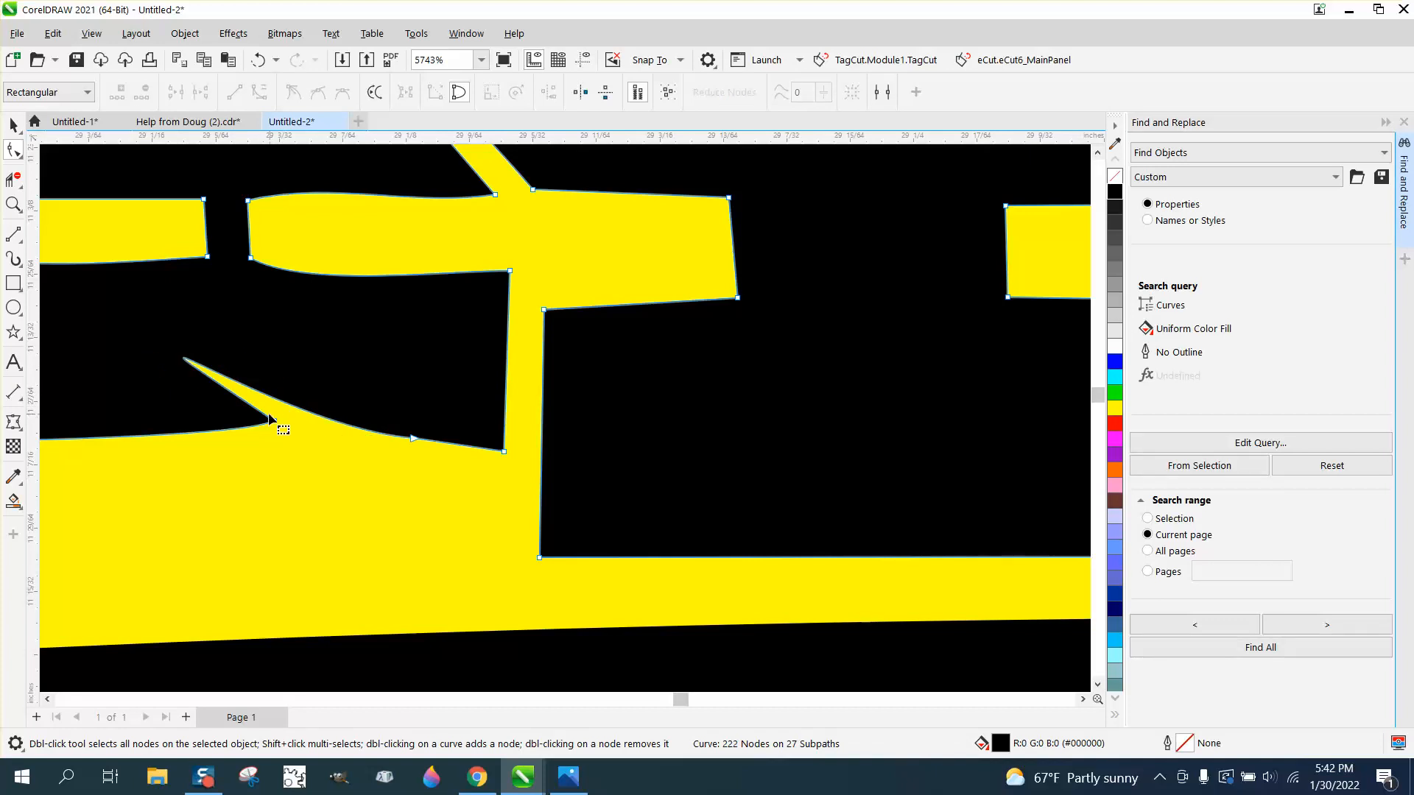
{"action": "left_click_drag", "start_coordinate": [420, 425], "coordinate": [410, 460]}
{"action": "key", "text": "Delete"}
{"action": "key", "text": "Delete"}
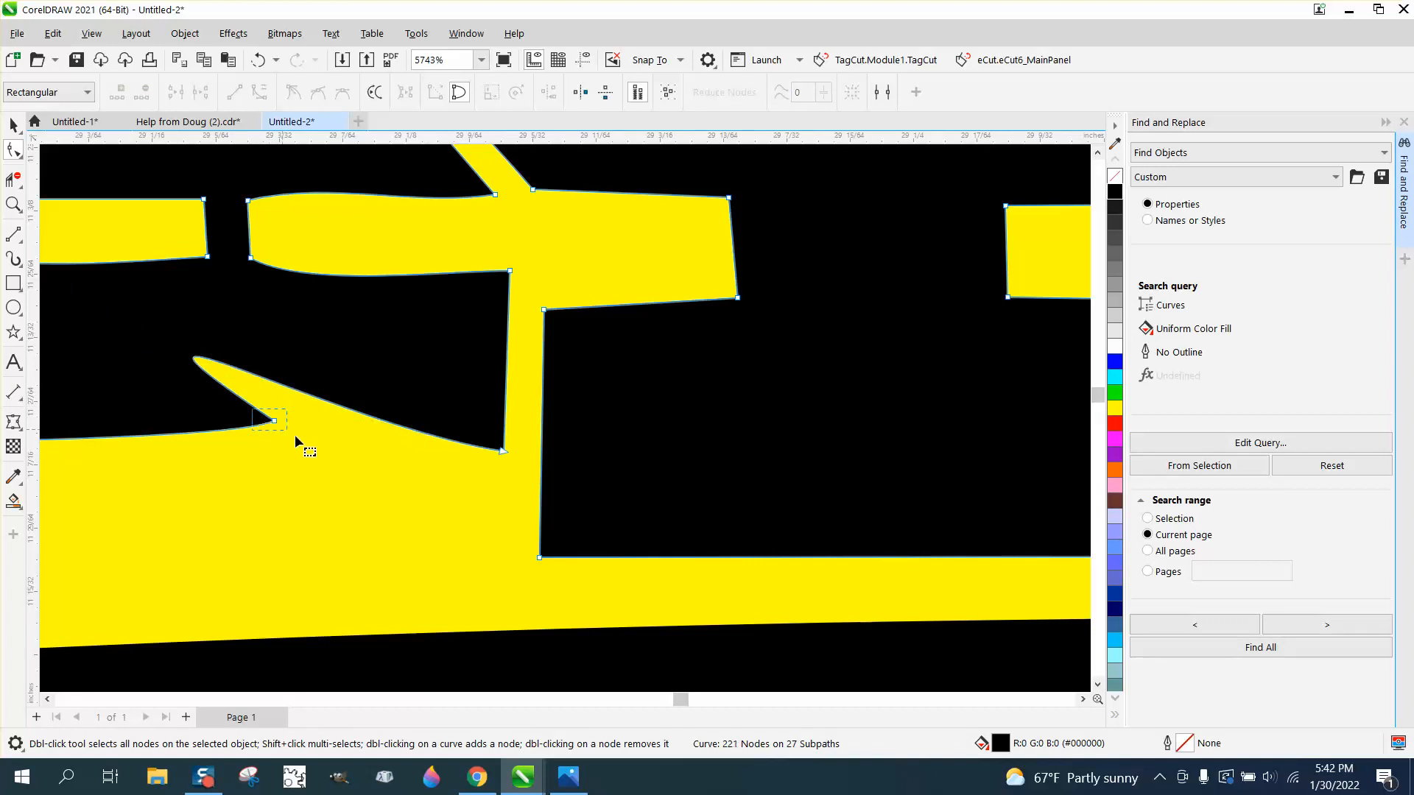
Reshape the two thin black strips below the right grandstand, adding and moving nodes to thicken and square their tapered ends
{"action": "scroll", "coordinate": [365, 457], "scroll_direction": "down", "scroll_amount": 3}
{"action": "scroll", "coordinate": [378, 456], "scroll_direction": "down", "scroll_amount": 5}
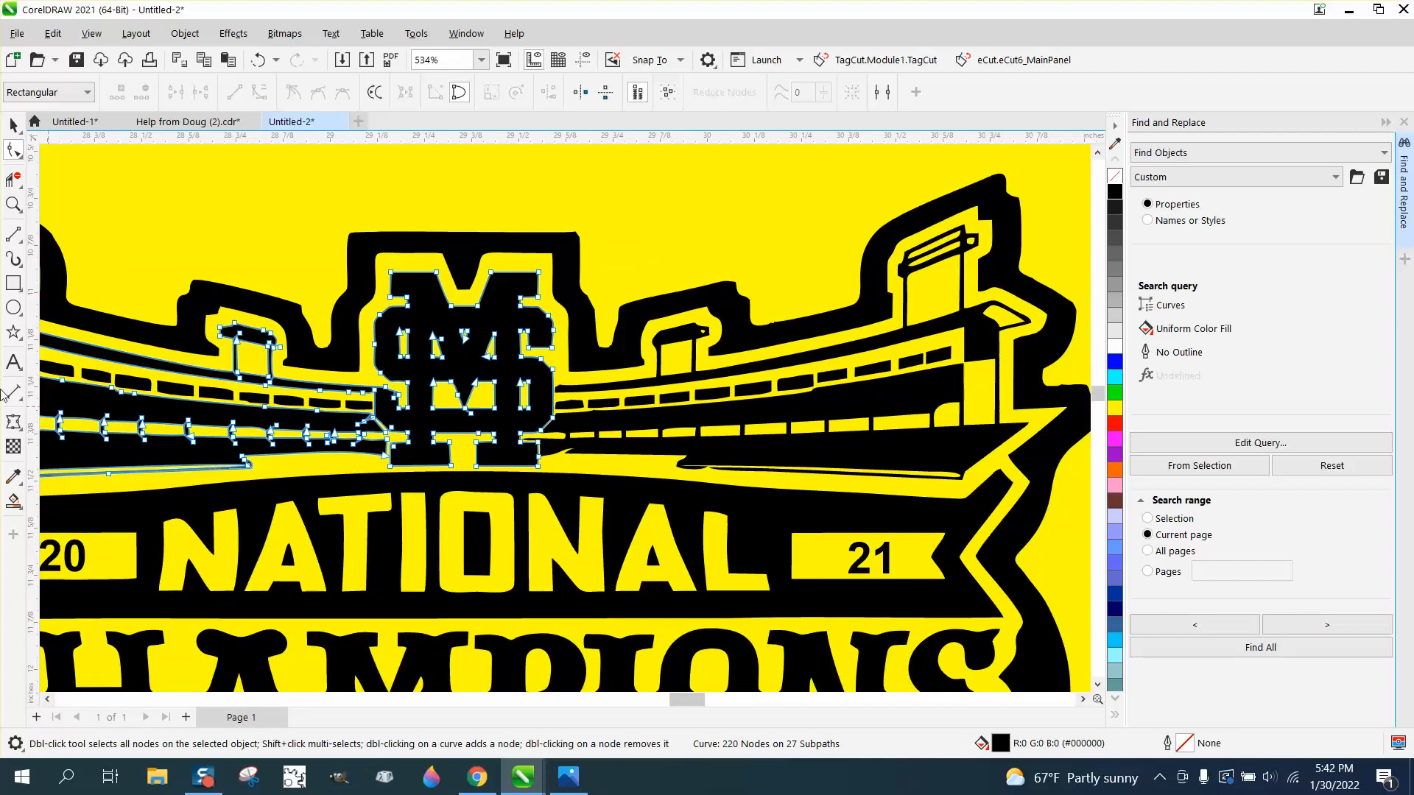
{"action": "left_click", "coordinate": [13, 204]}
{"action": "left_click_drag", "start_coordinate": [647, 451], "coordinate": [782, 509]}
{"action": "left_click", "coordinate": [13, 150]}
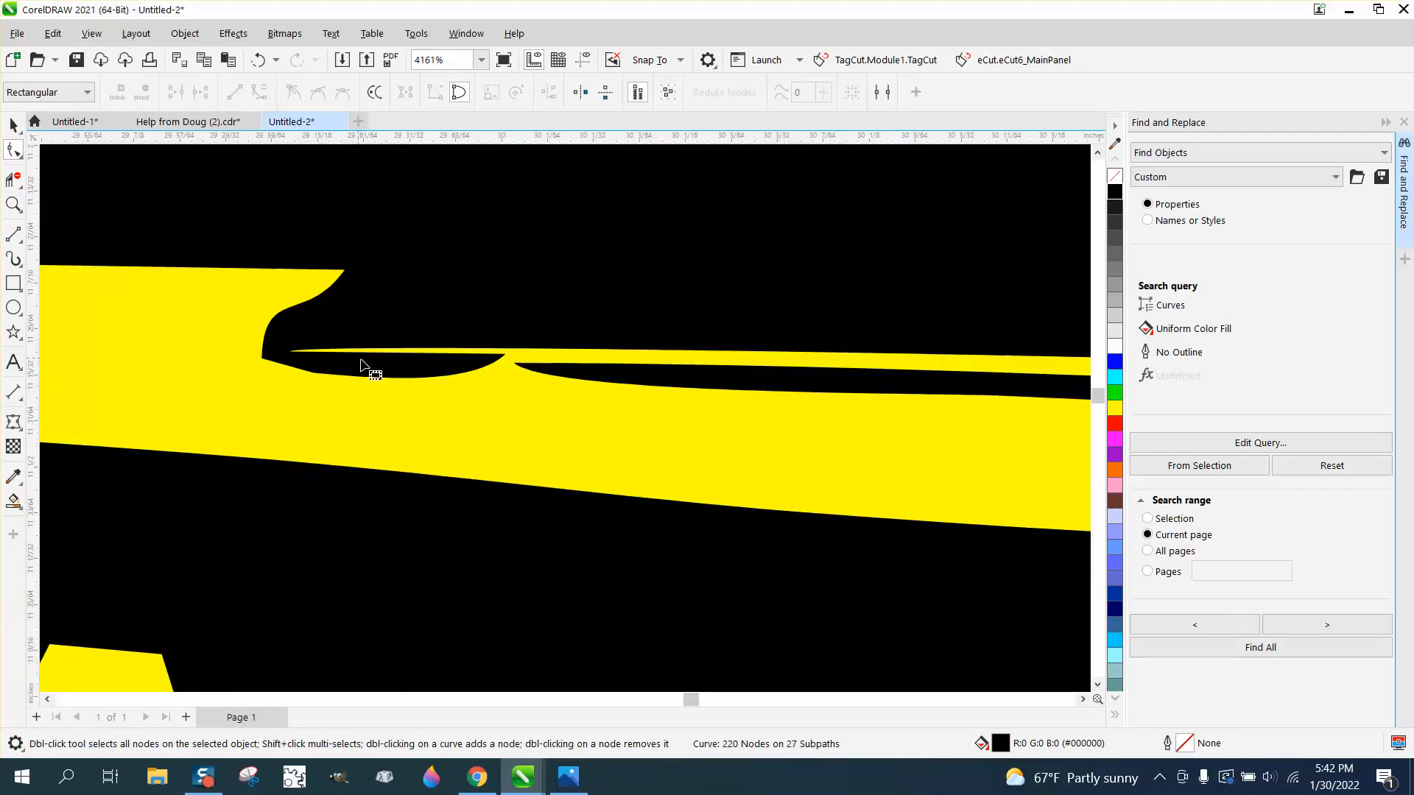
{"action": "left_click_drag", "start_coordinate": [314, 377], "coordinate": [265, 381]}
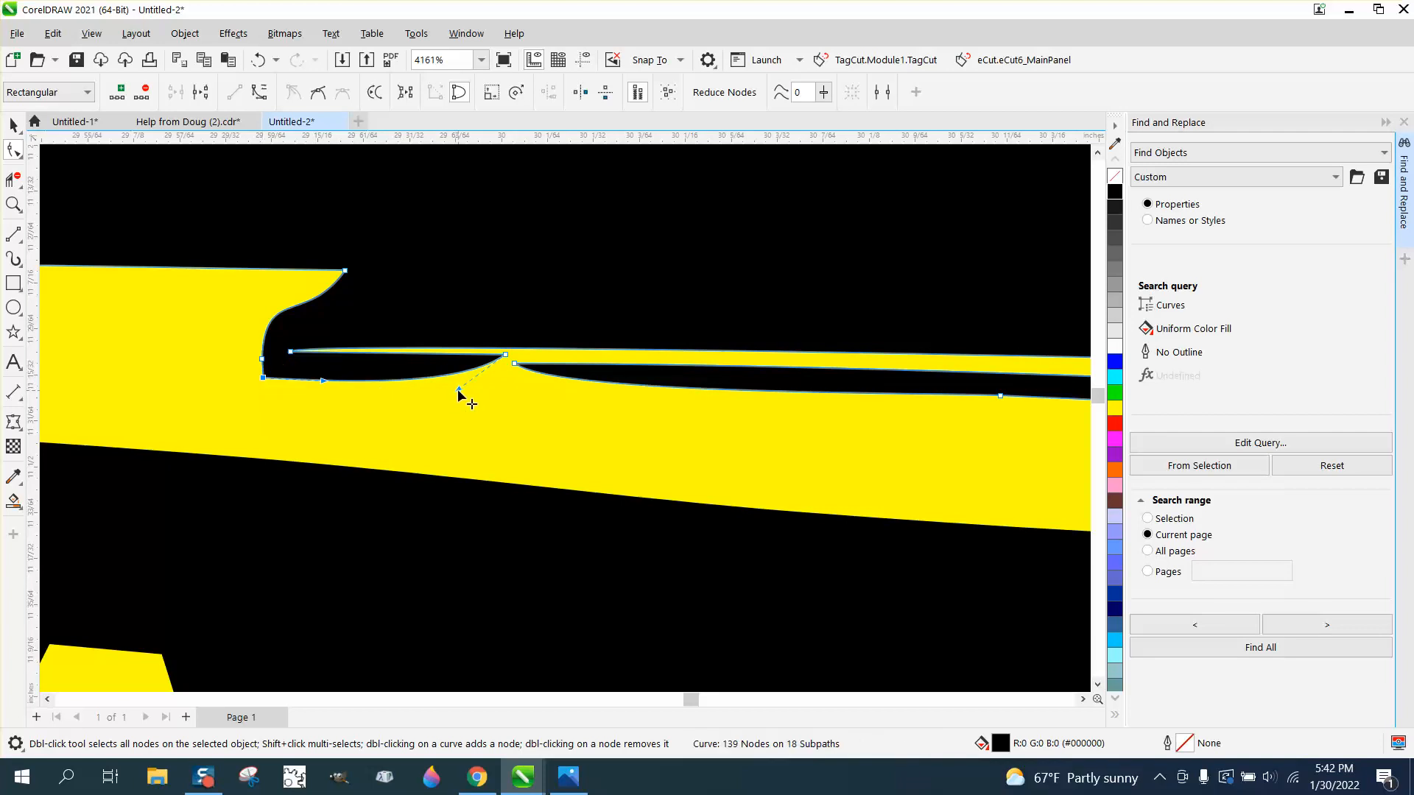
{"action": "left_click", "coordinate": [468, 378]}
{"action": "double_click", "coordinate": [497, 382]}
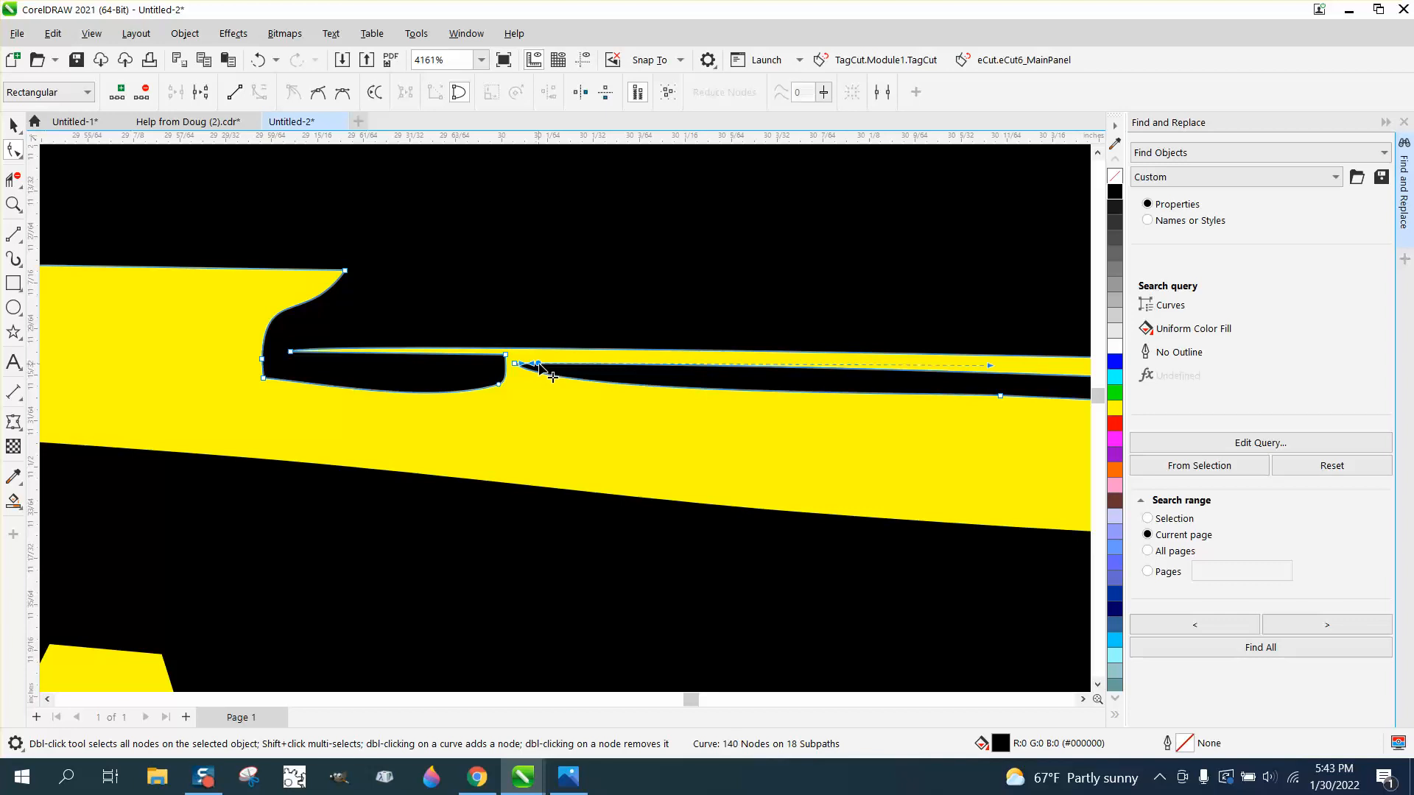
{"action": "mouse_move", "coordinate": [538, 365]}
{"action": "left_mouse_down"}
{"action": "mouse_move", "coordinate": [518, 356]}
{"action": "mouse_move", "coordinate": [548, 379]}
{"action": "mouse_move", "coordinate": [521, 384]}
{"action": "left_mouse_up"}
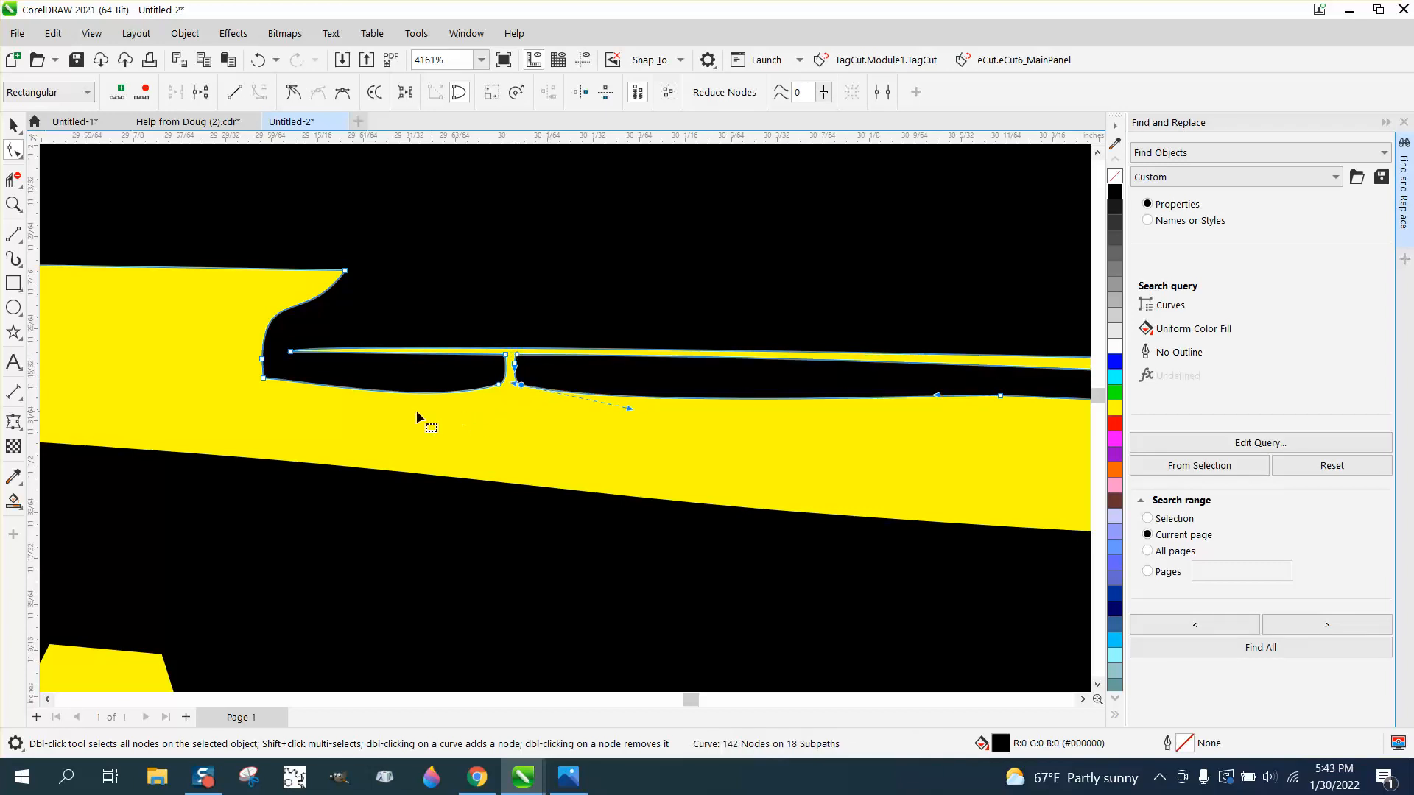
{"action": "scroll", "coordinate": [456, 462], "scroll_direction": "down", "scroll_amount": 5}
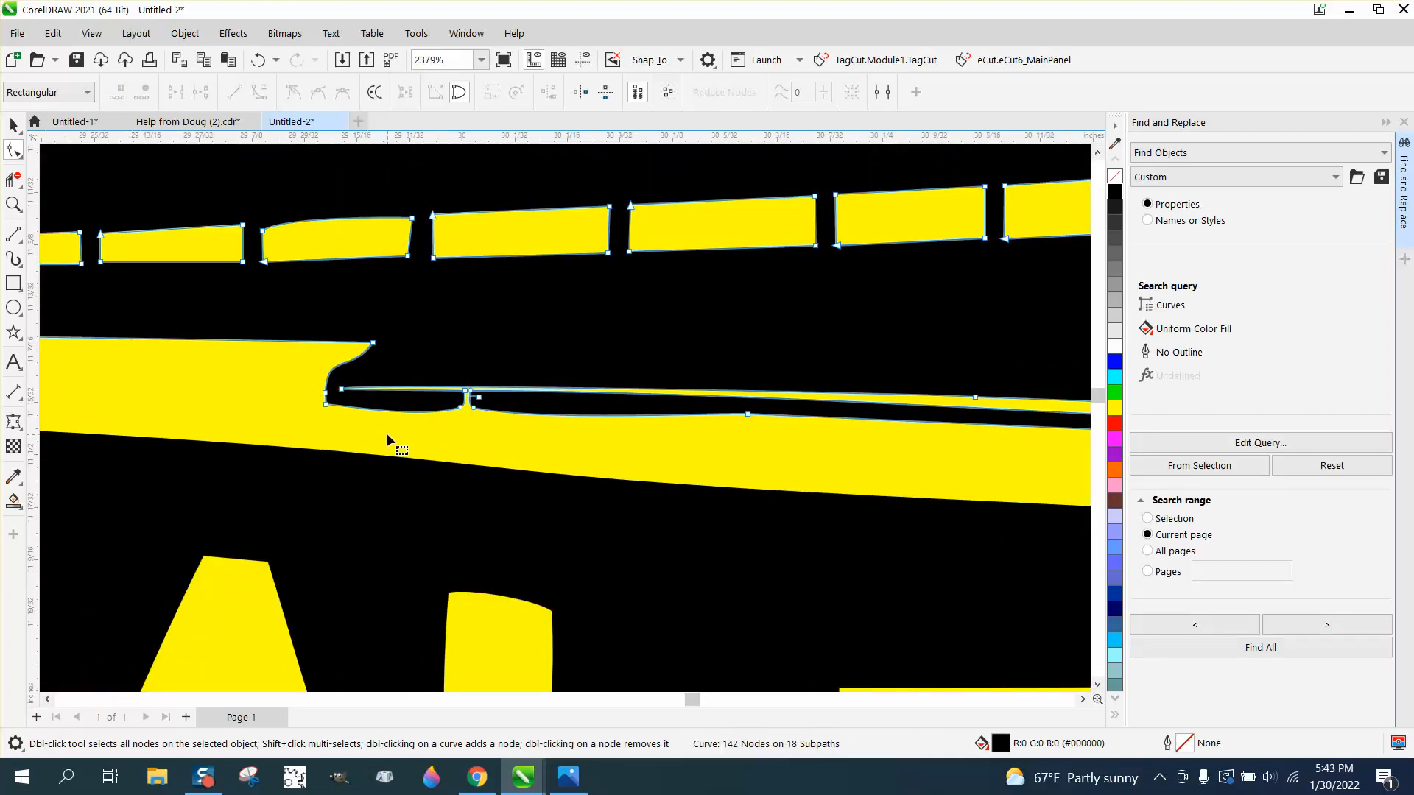
{"action": "scroll", "coordinate": [383, 441], "scroll_direction": "down", "scroll_amount": 4}
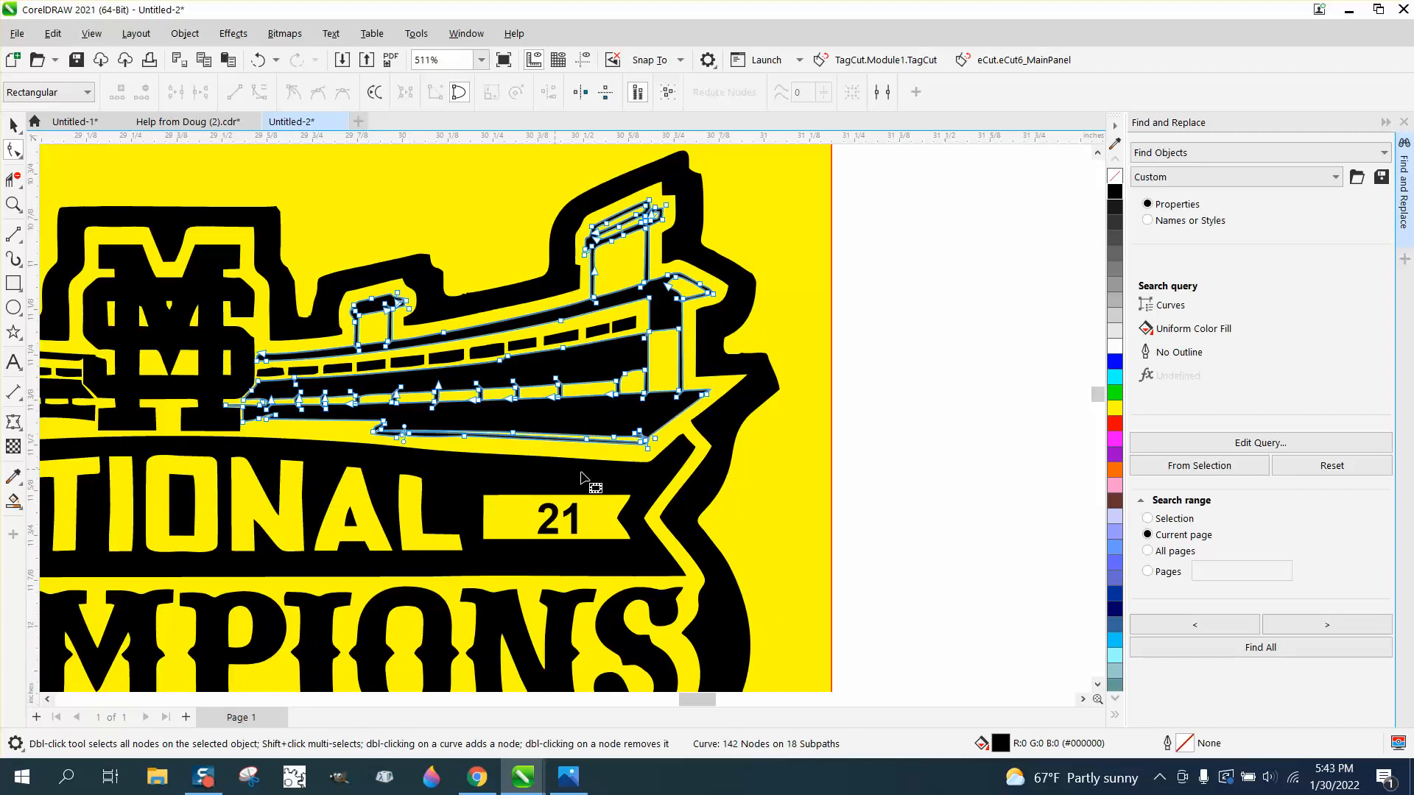
{"action": "scroll", "coordinate": [617, 490], "scroll_direction": "down", "scroll_amount": 1}
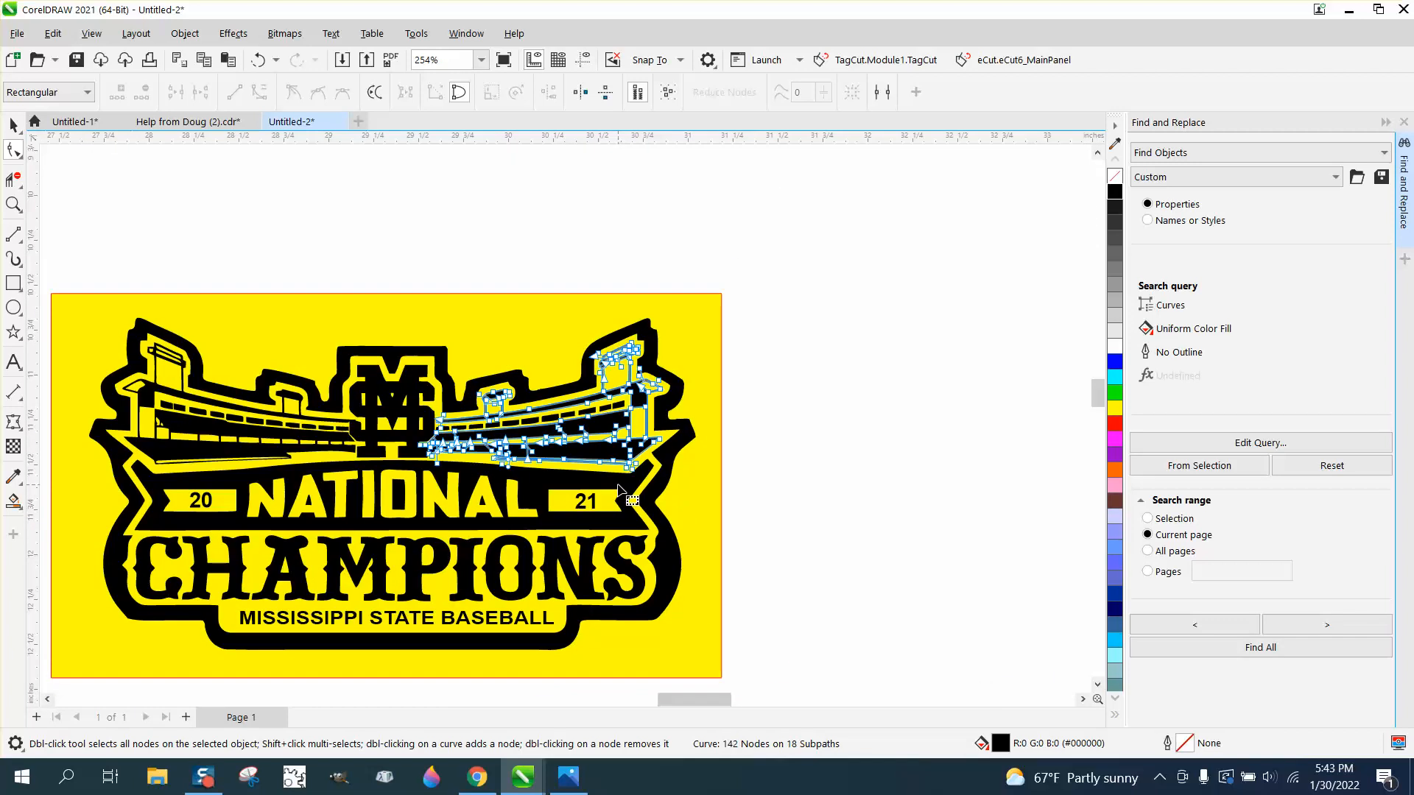
{"action": "scroll", "coordinate": [619, 488], "scroll_direction": "down", "scroll_amount": 1}
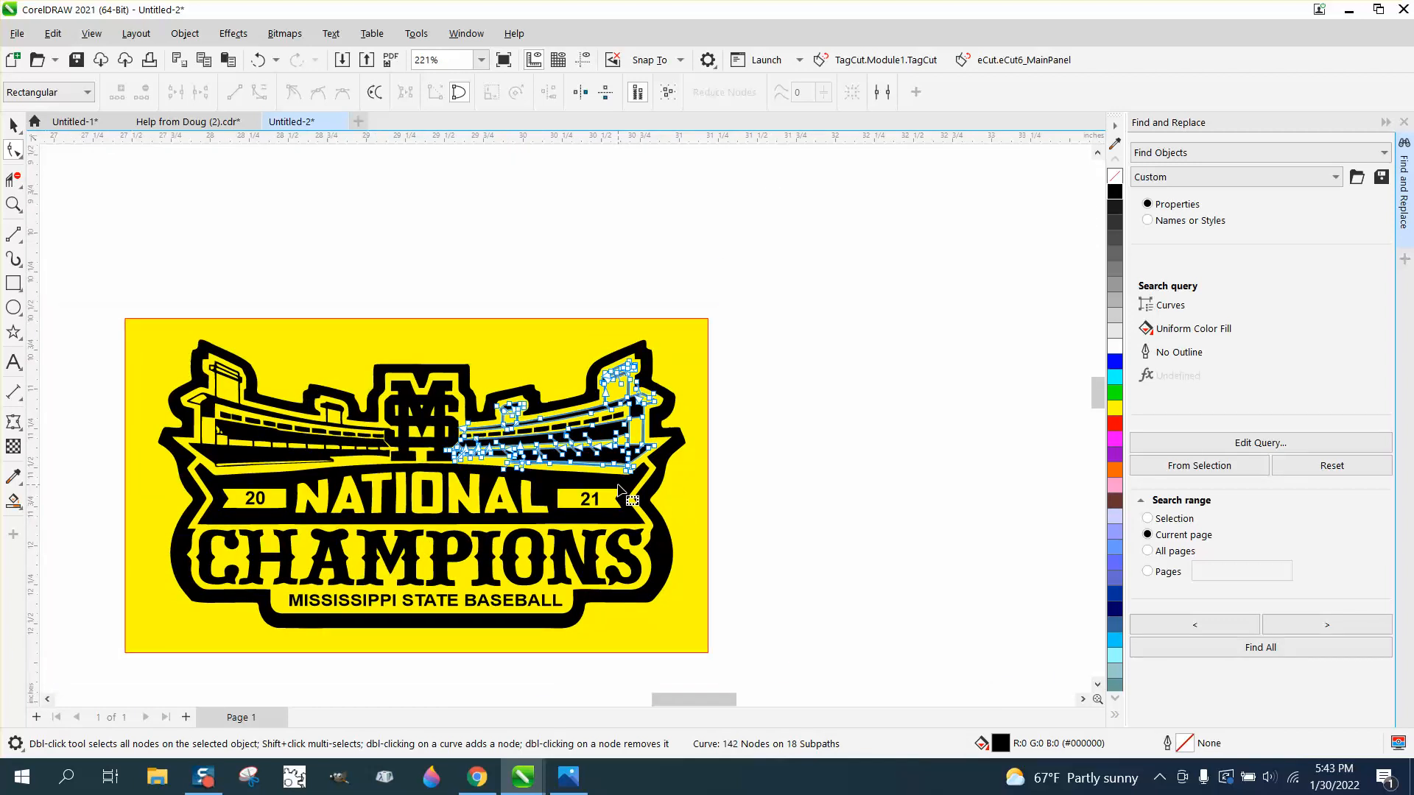